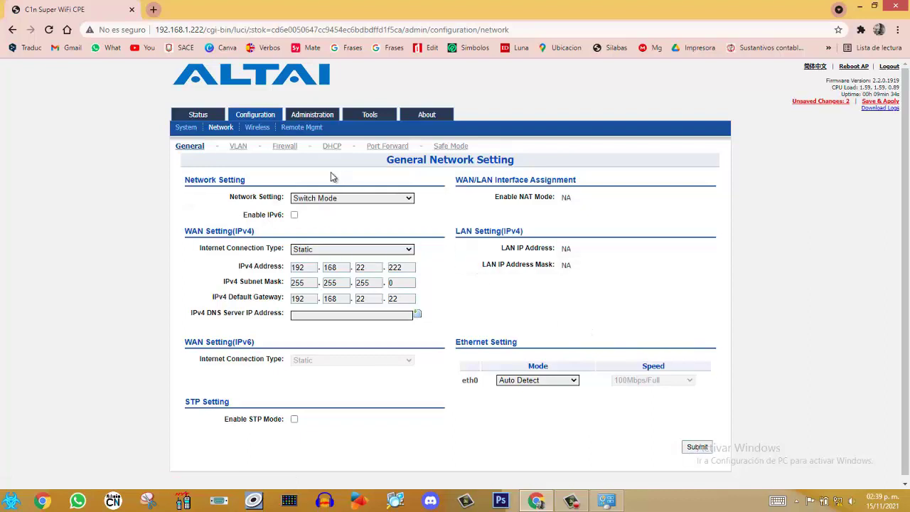
Leave the General network page unchanged and go to the Radio0 (2.4G) wireless settings
click(257, 128)
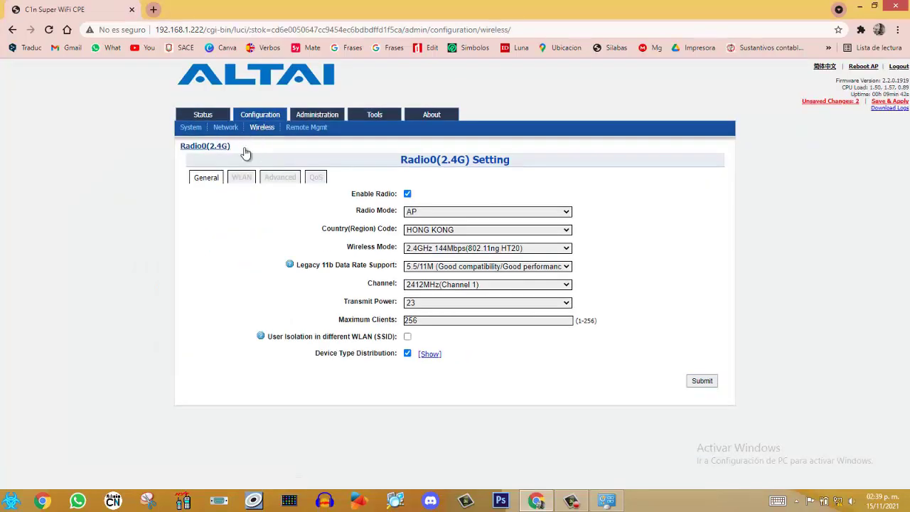
Keep Radio Mode as AP and set the Country(Region) Code to MEXICO
click(567, 212)
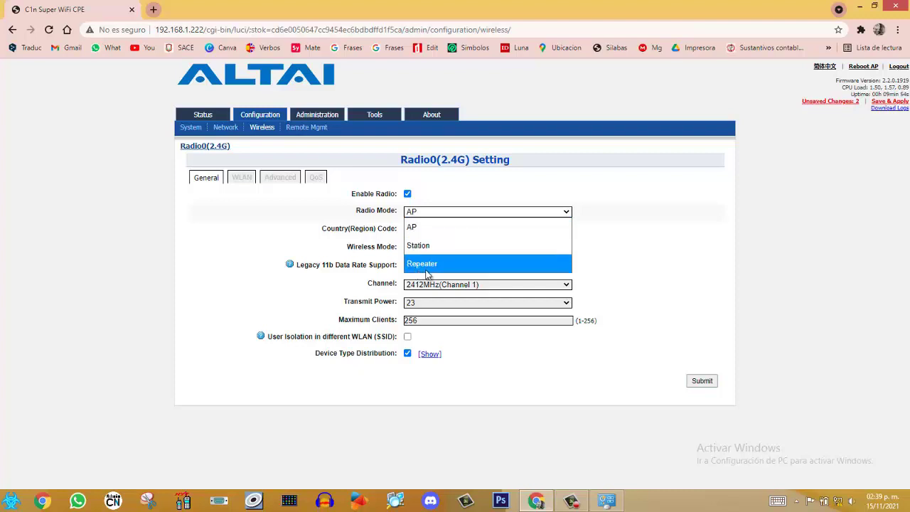
click(637, 225)
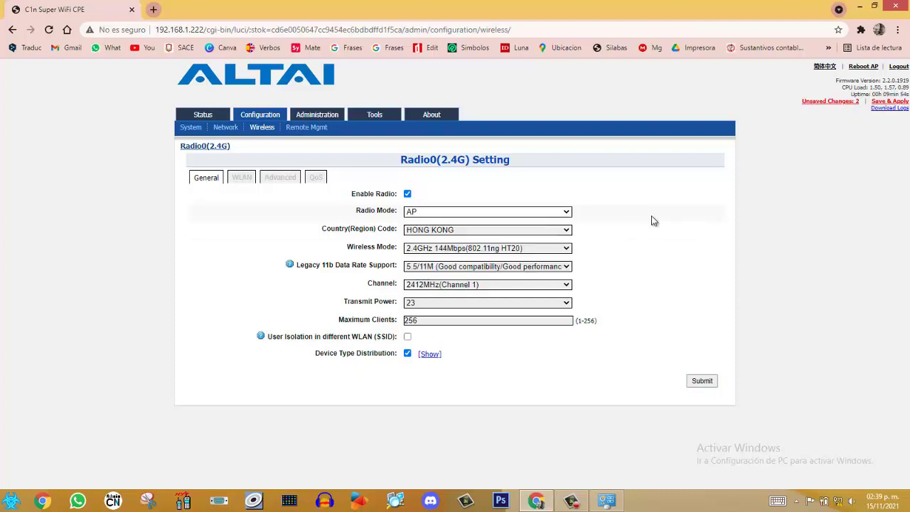
click(563, 231)
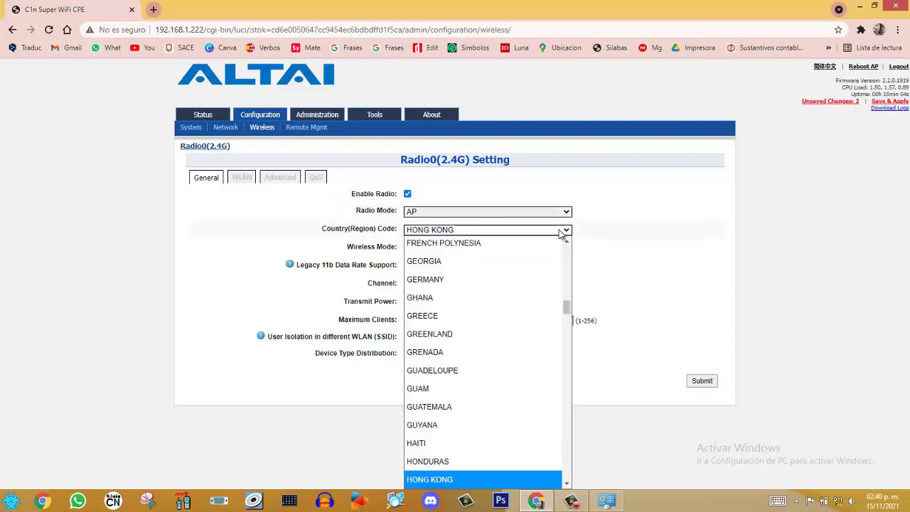
key(m)
scroll(561, 242, up, 1)
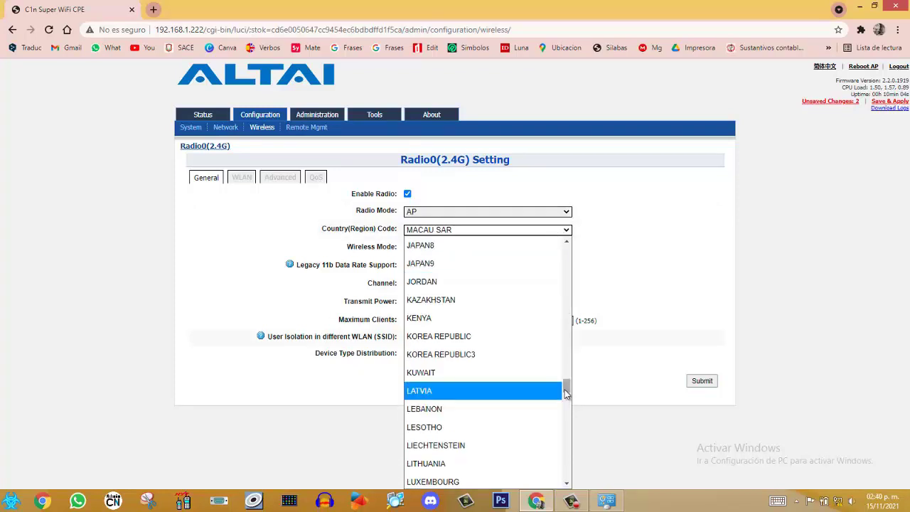
drag(567, 393, 569, 416)
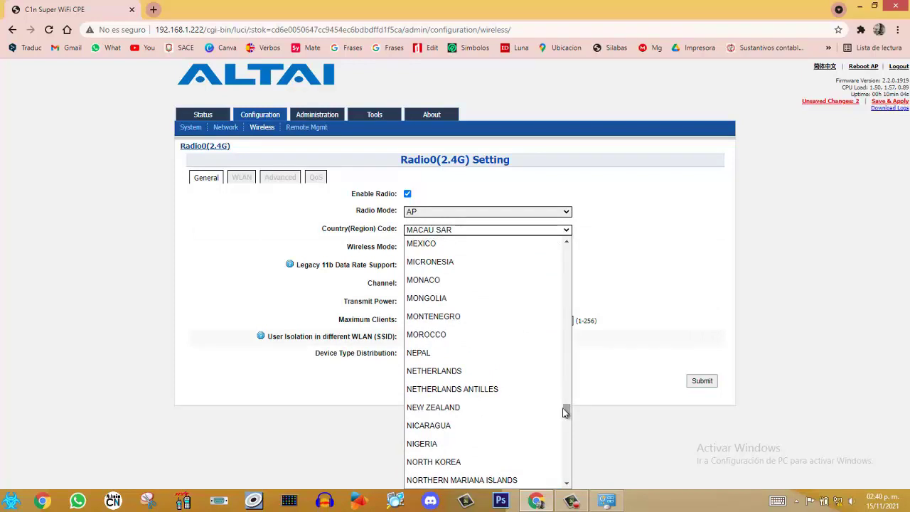
click(421, 243)
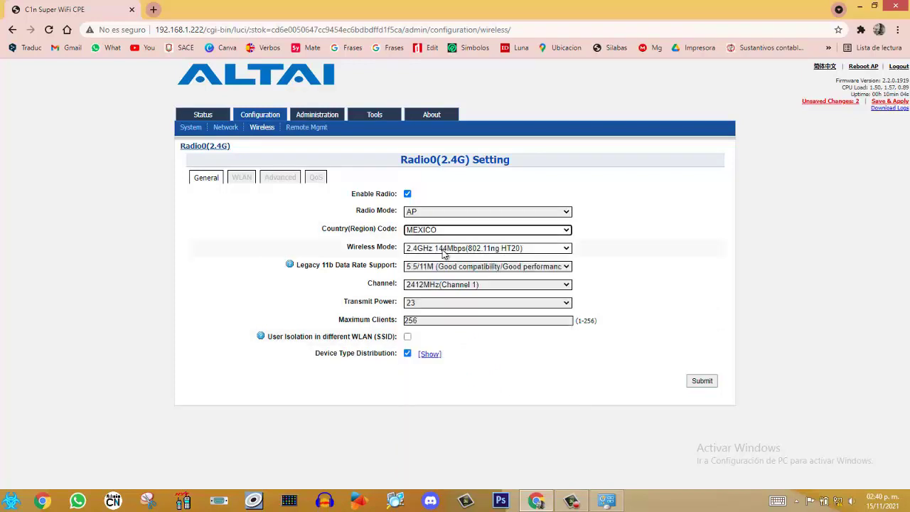
Keep the 802.11ng HT20 wireless mode and the legacy 11b data rates unchanged
click(566, 250)
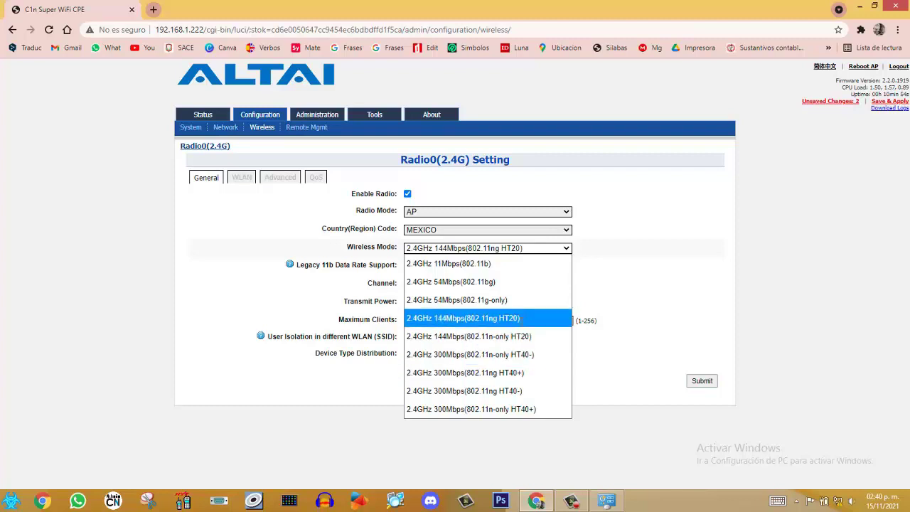
click(521, 318)
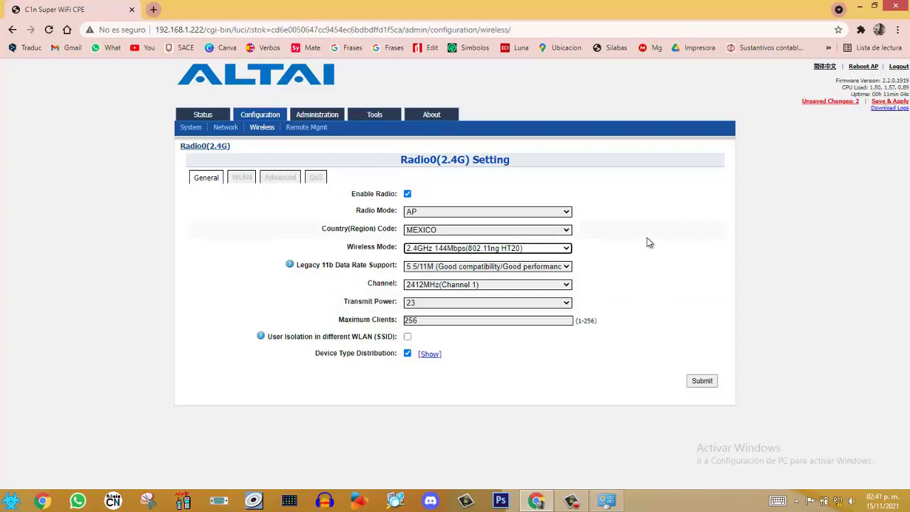
click(569, 271)
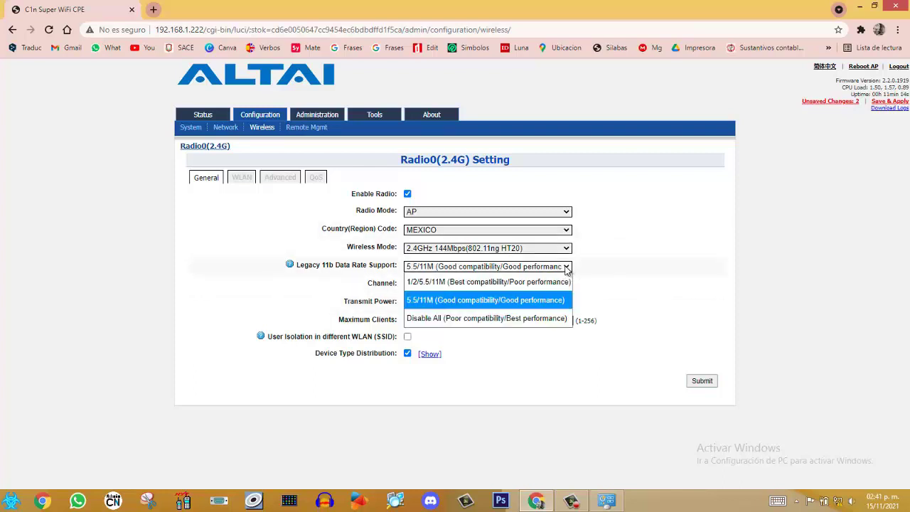
click(618, 279)
click(565, 285)
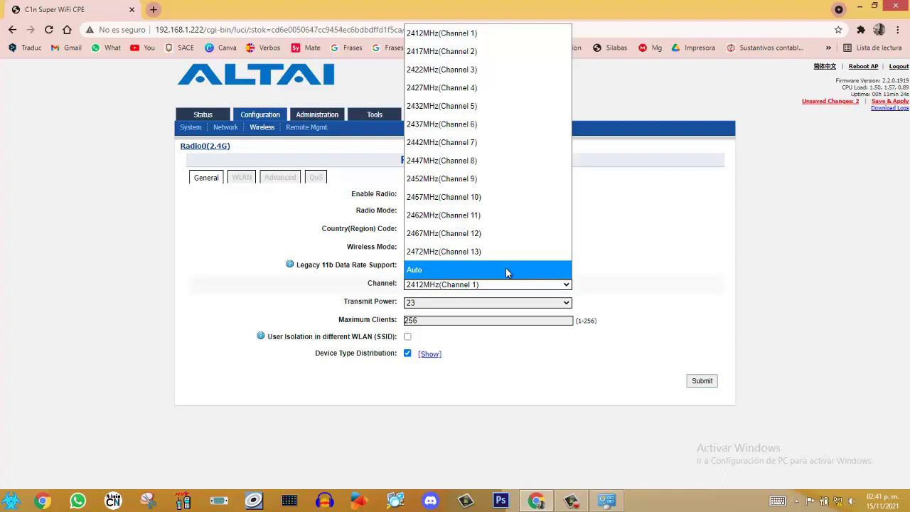
Set the channel to Auto, keep dynamic channel switching at 5, and set transmit power 15
click(506, 269)
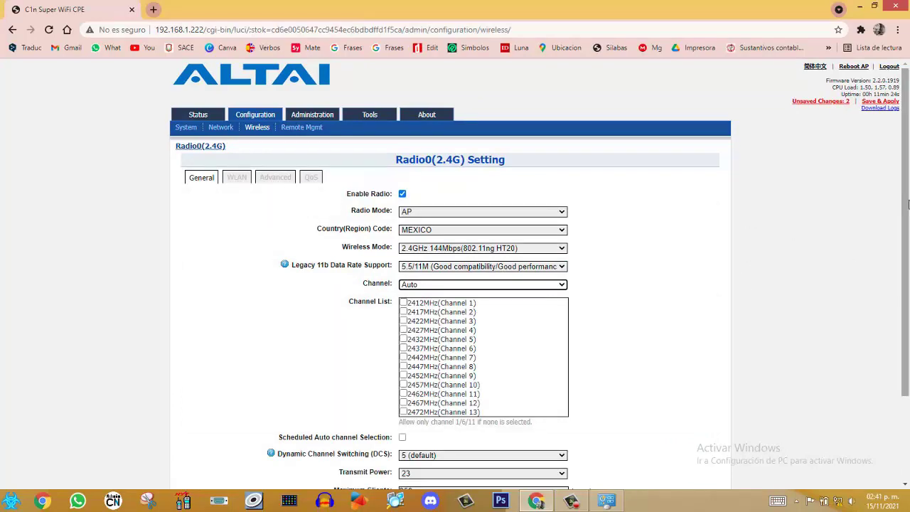
scroll(908, 205, down, 2)
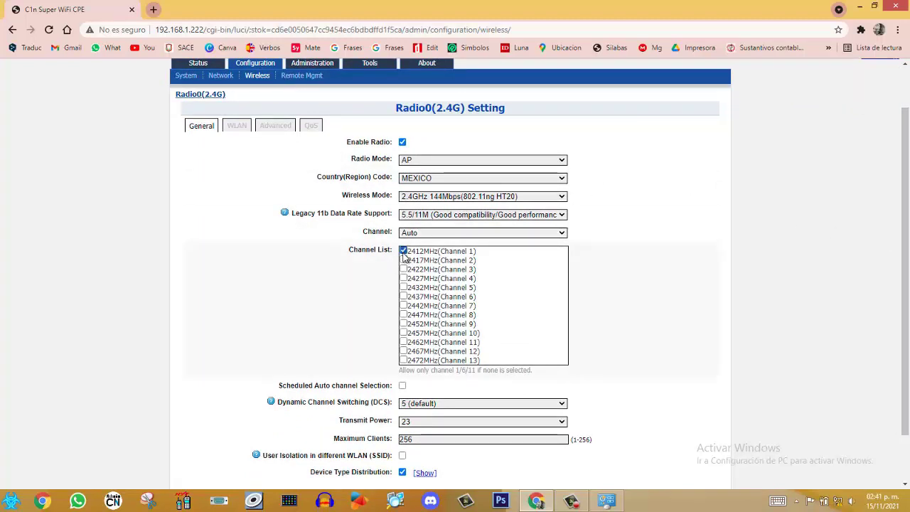
drag(902, 193, 902, 236)
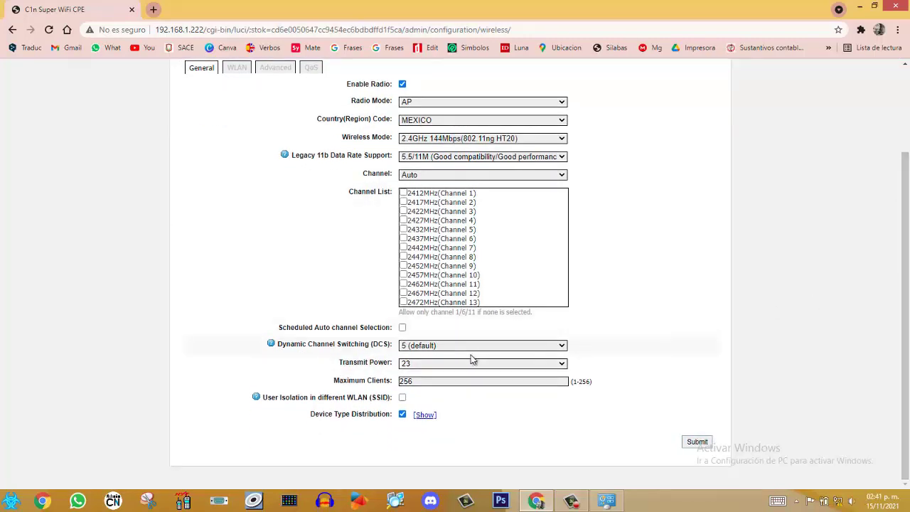
click(428, 349)
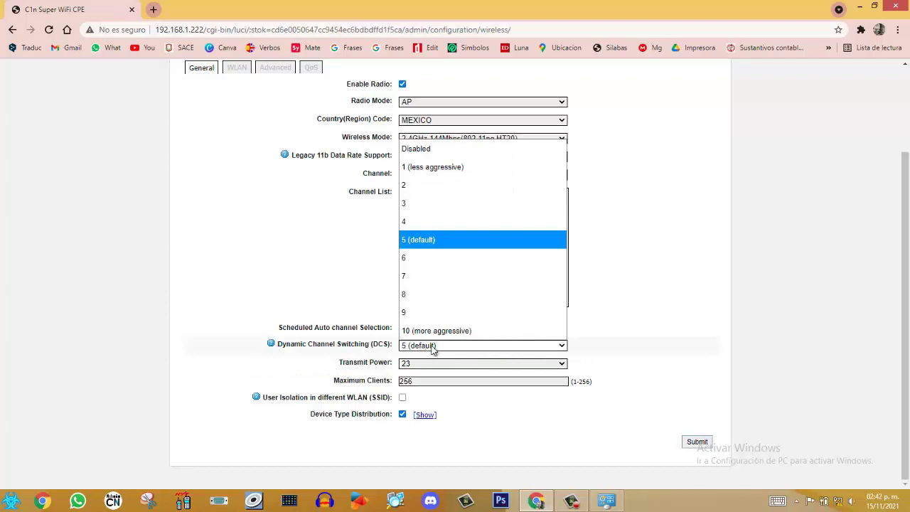
click(623, 316)
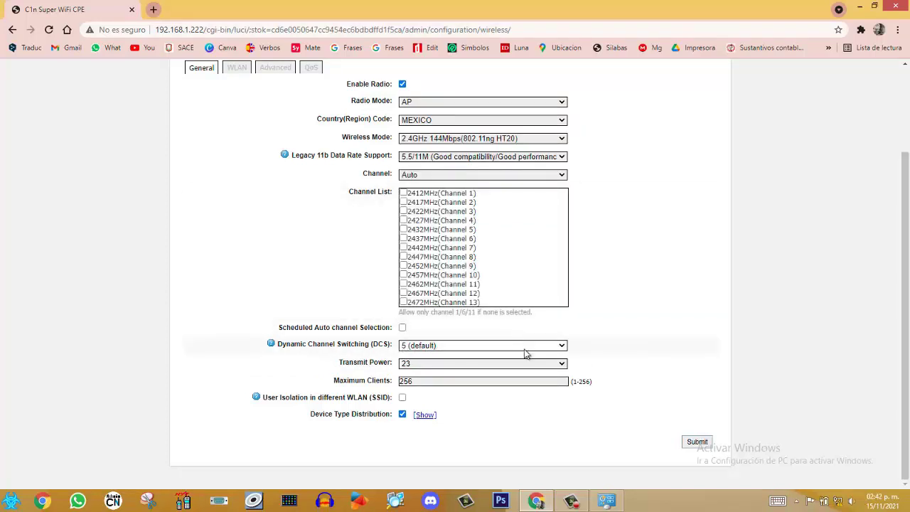
click(550, 366)
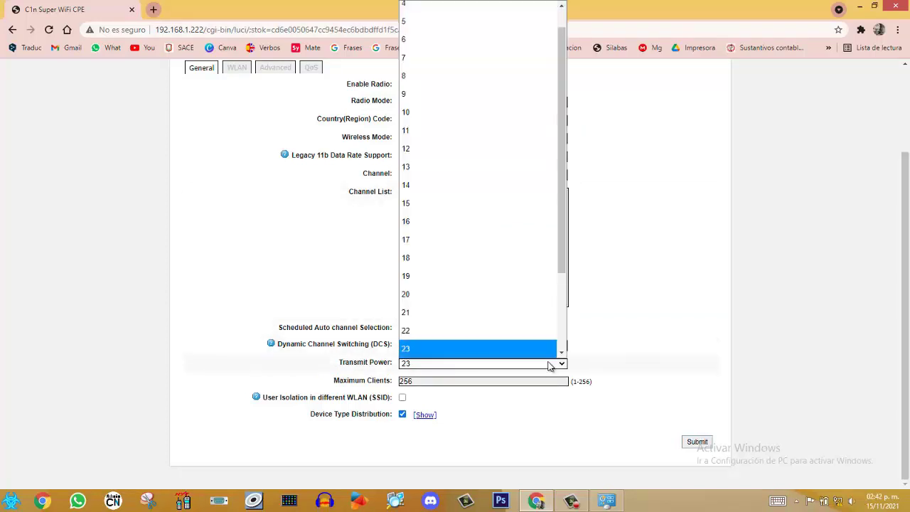
drag(563, 269, 566, 346)
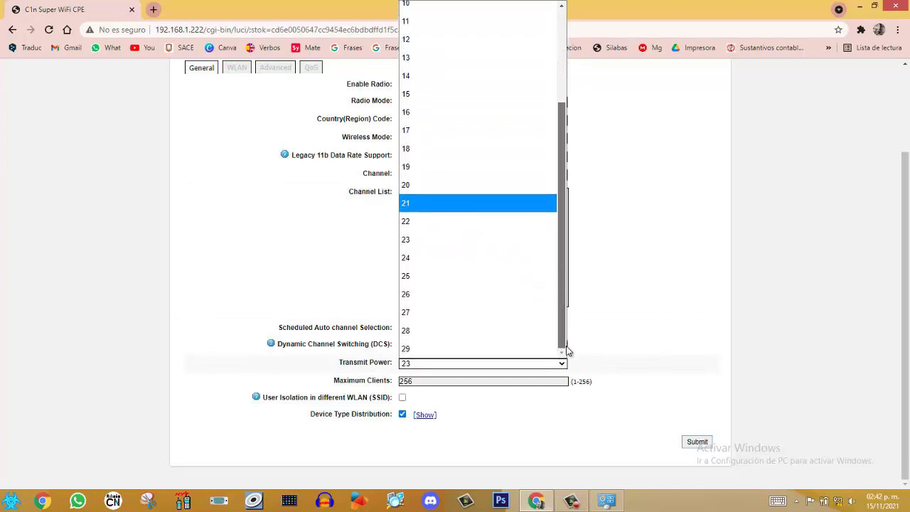
click(417, 349)
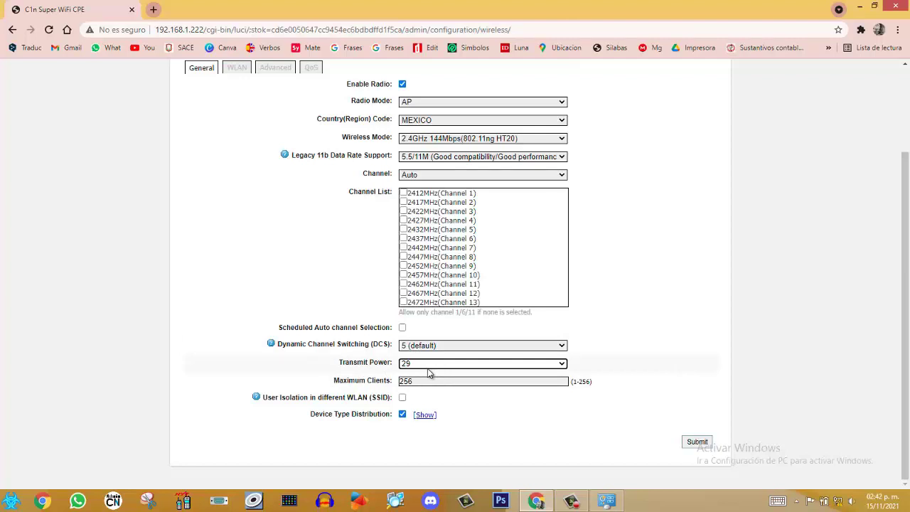
click(561, 364)
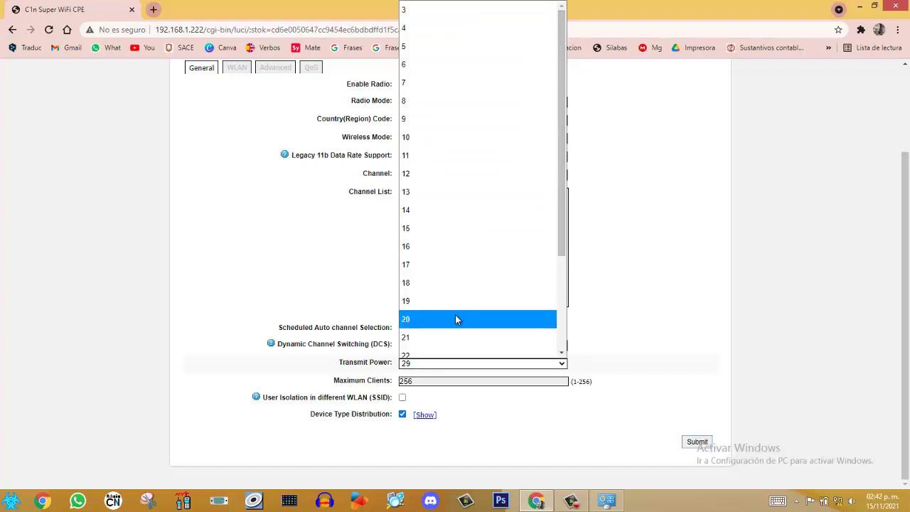
click(428, 228)
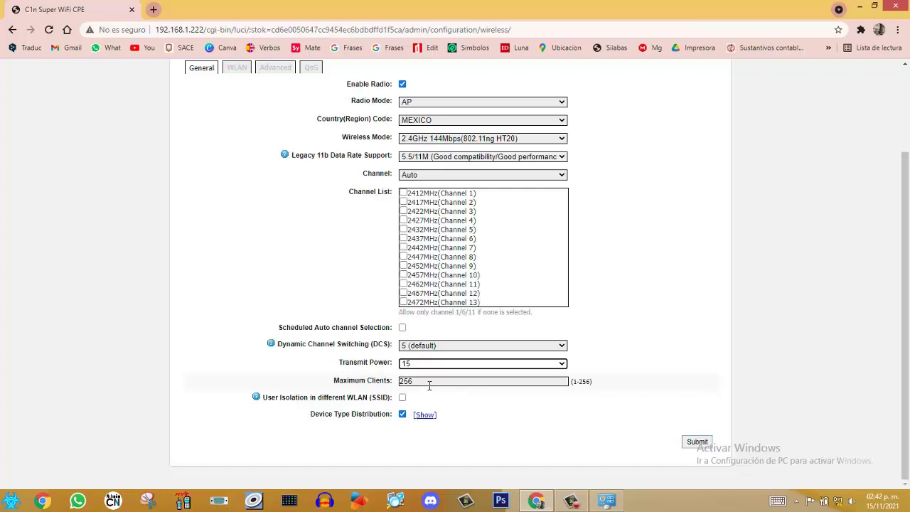
Change Maximum Clients from 256 to 50 and submit the 2.4 GHz radio settings
click(426, 383)
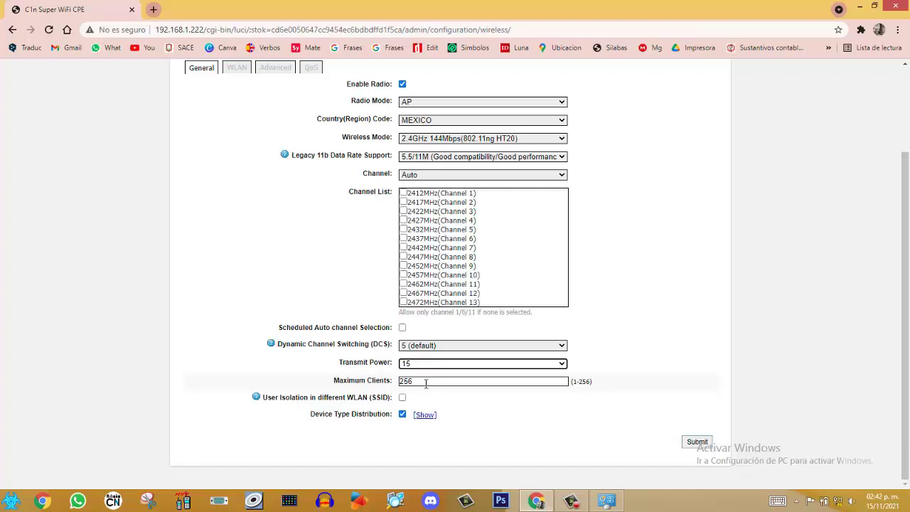
click(426, 384)
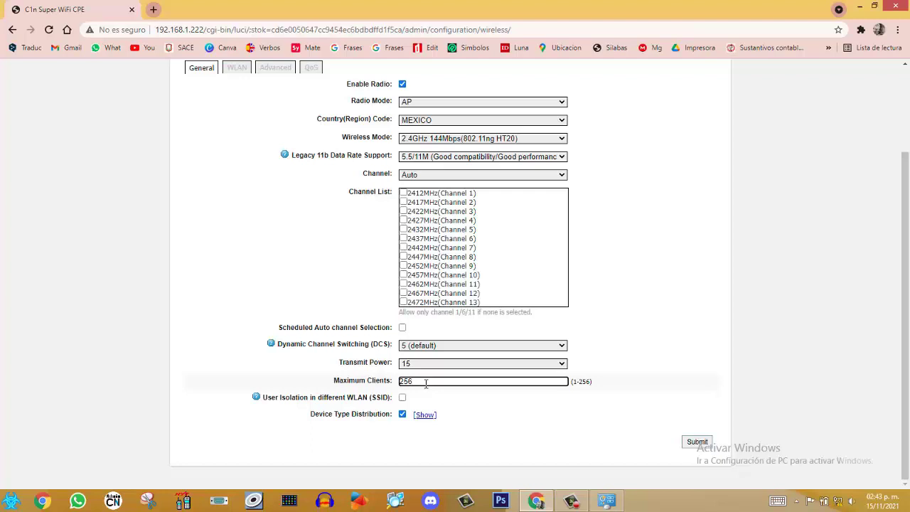
key(BackSpace)
key(BackSpace)
key(BackSpace)
text(50)
click(554, 390)
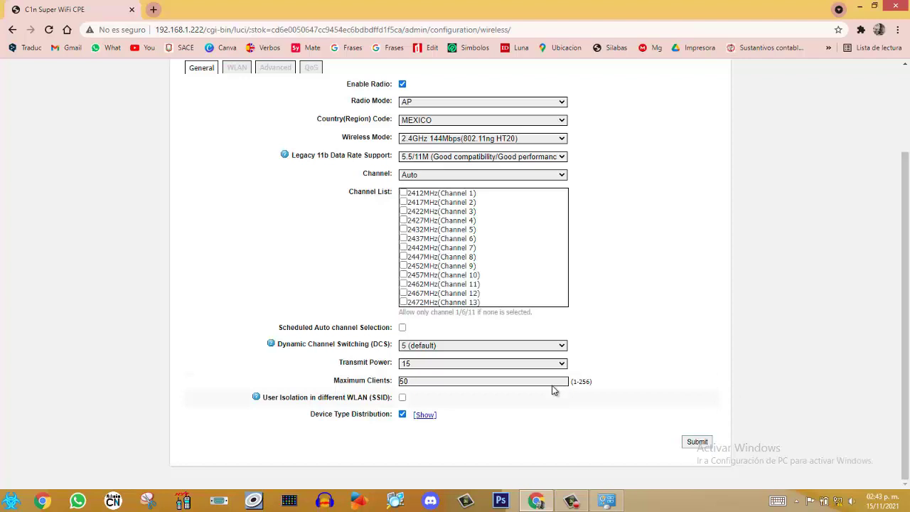
click(694, 444)
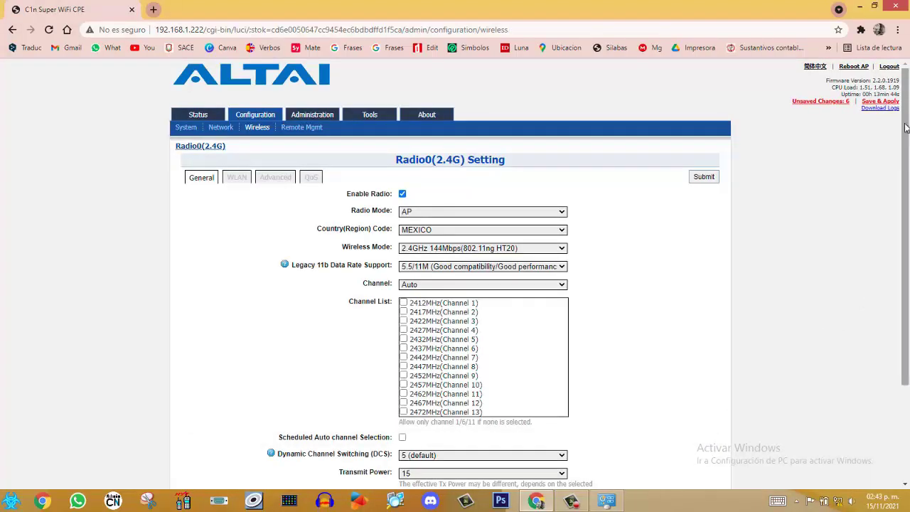
In the 2.4 GHz WLAN list, keep WLAN 0 on Open auth and open its More... settings
drag(908, 128, 908, 224)
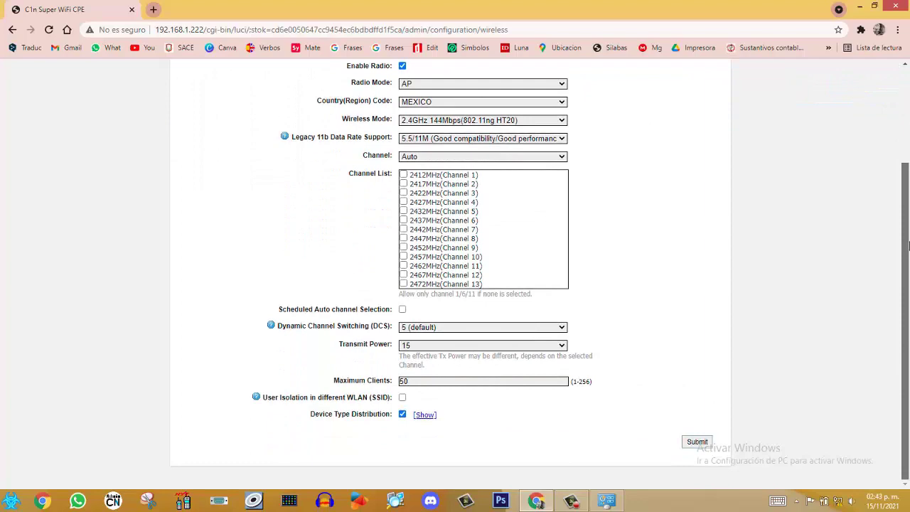
drag(908, 213, 907, 130)
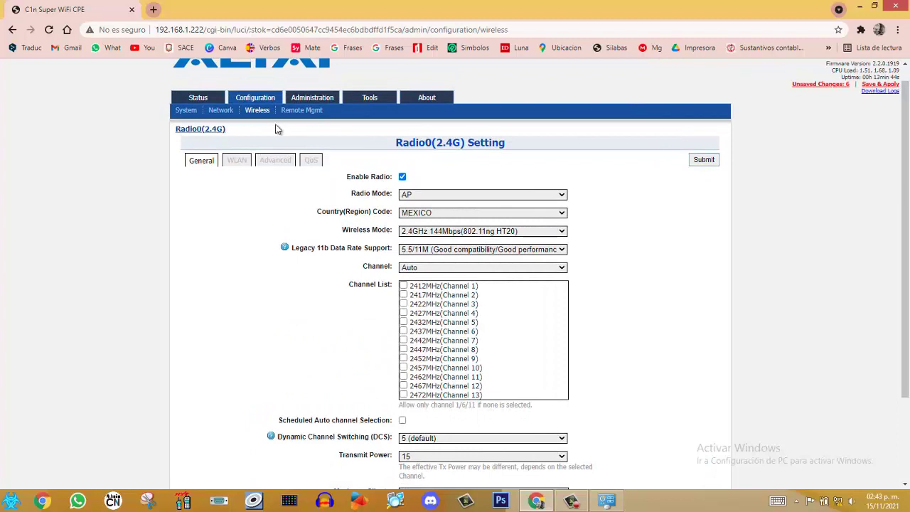
click(235, 168)
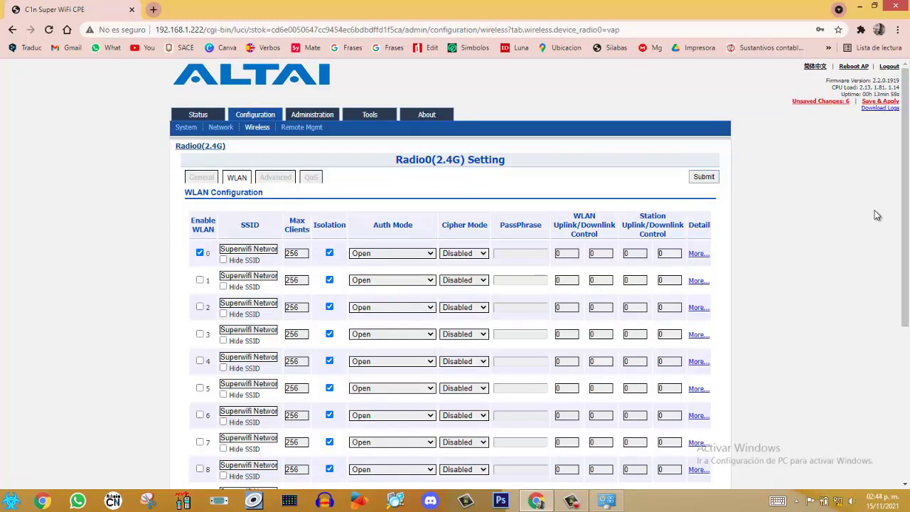
mouse_move(902, 190)
mouse_down()
mouse_move(909, 333)
mouse_move(908, 182)
mouse_up()
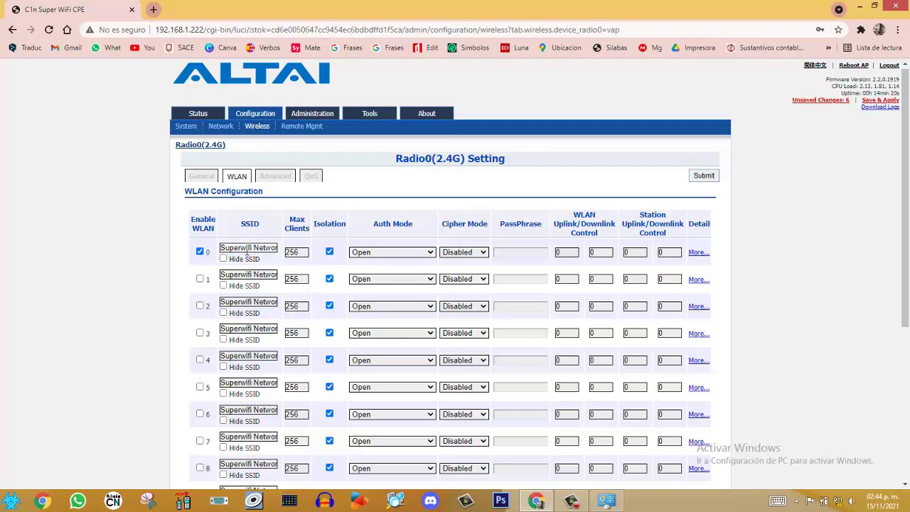
click(430, 252)
click(428, 222)
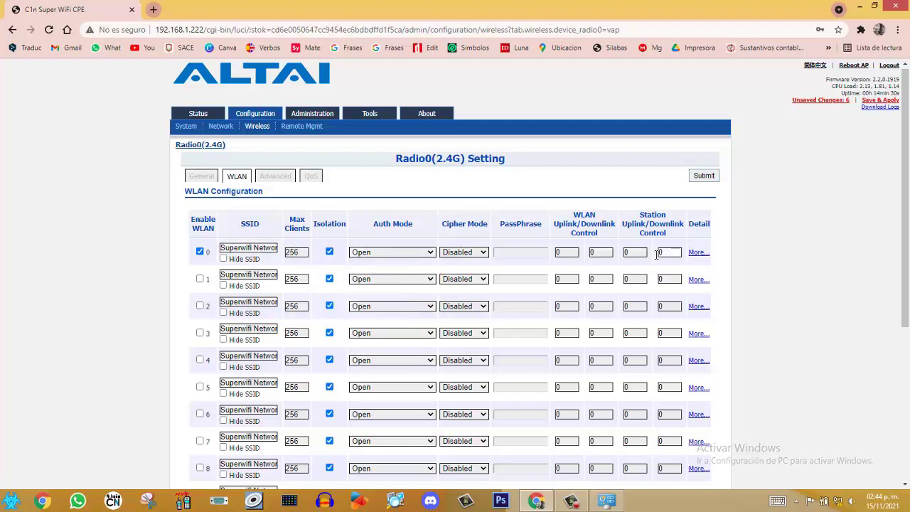
click(698, 253)
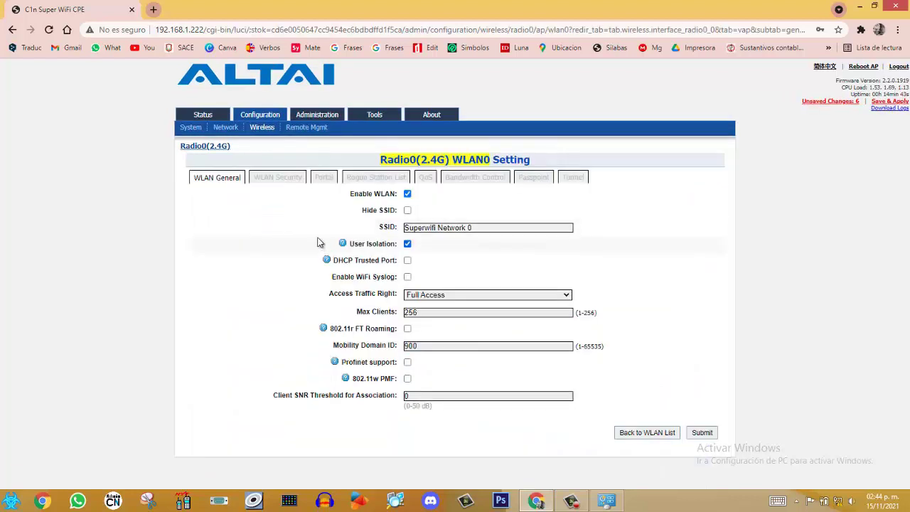
Rename the WLAN0 SSID to 'INTERNET POR FICHAS C1N', keep Full Access, and submit
click(491, 226)
key(BackSpace)
key(BackSpace)
key(BackSpace)
key(BackSpace)
key(BackSpace)
key(BackSpace)
key(BackSpace)
key(BackSpace)
key(BackSpace)
key(BackSpace)
key(BackSpace)
key(BackSpace)
key(BackSpace)
key(BackSpace)
key(BackSpace)
key(BackSpace)
key(BackSpace)
key(BackSpace)
key(BackSpace)
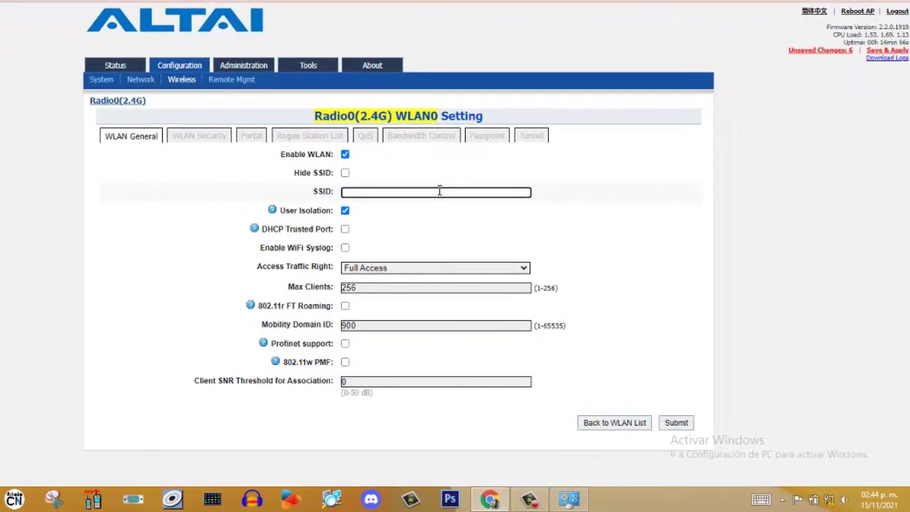
text(INTERNET POR)
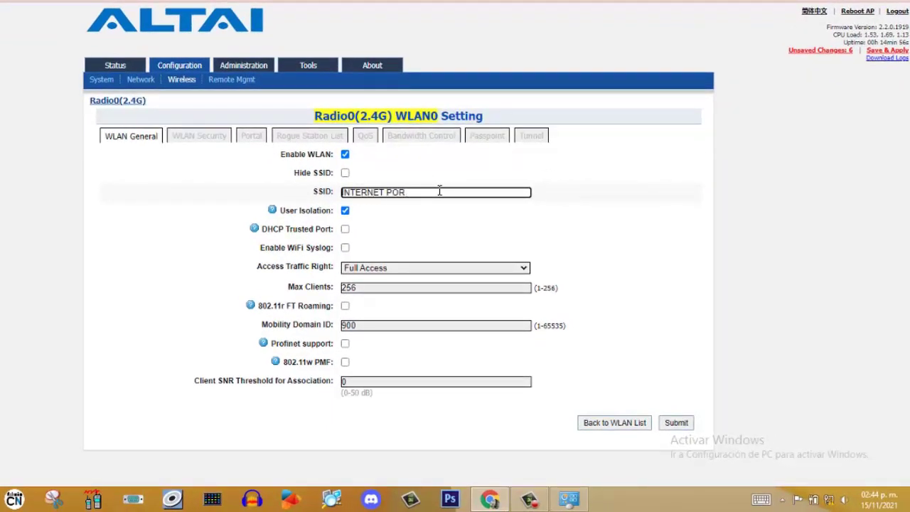
text( FICHAS)
text(C1N)
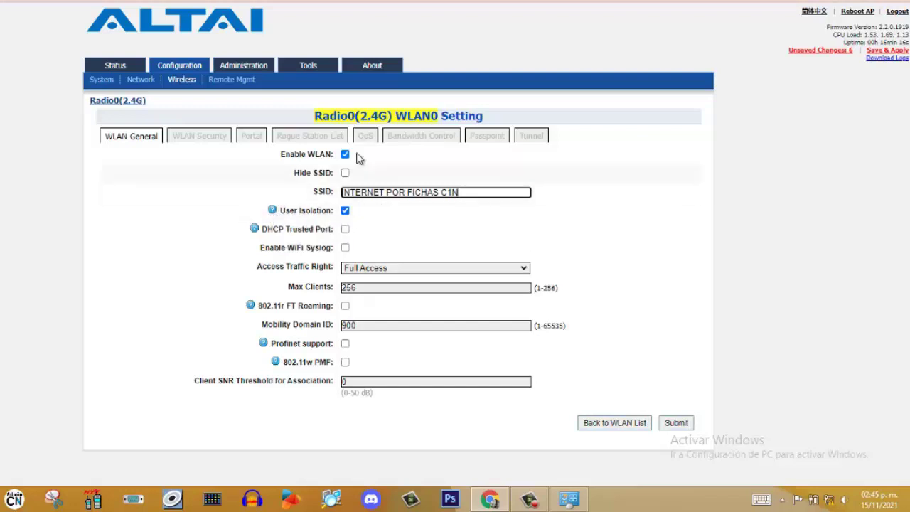
click(528, 268)
click(646, 262)
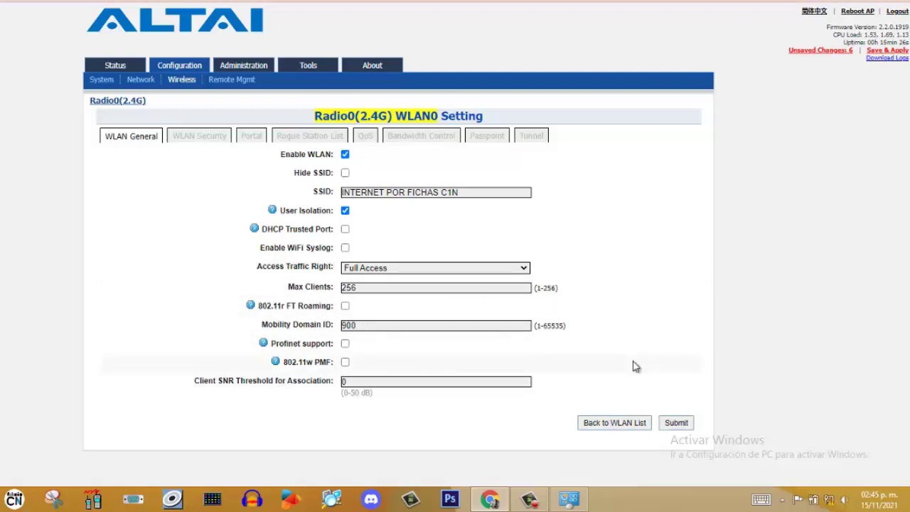
click(677, 423)
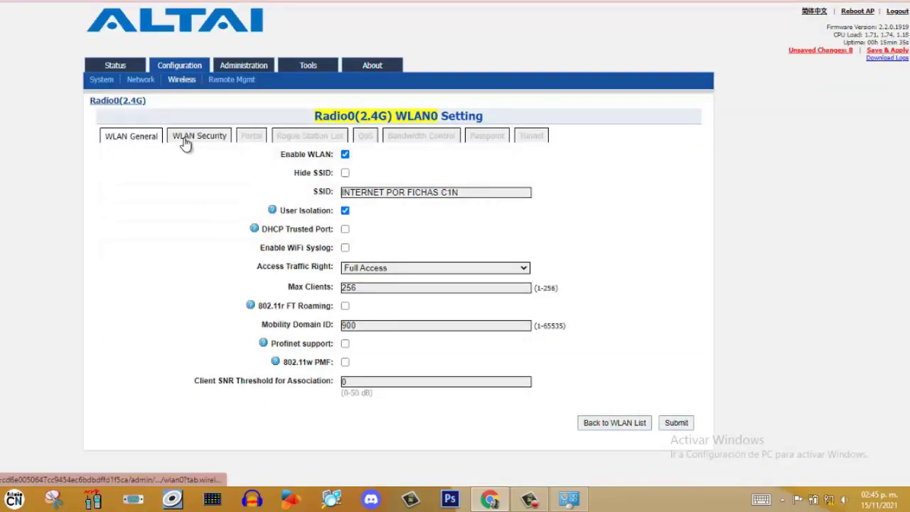
On WLAN0's Security tab, keep Open authentication with cipher Disabled and submit
click(185, 138)
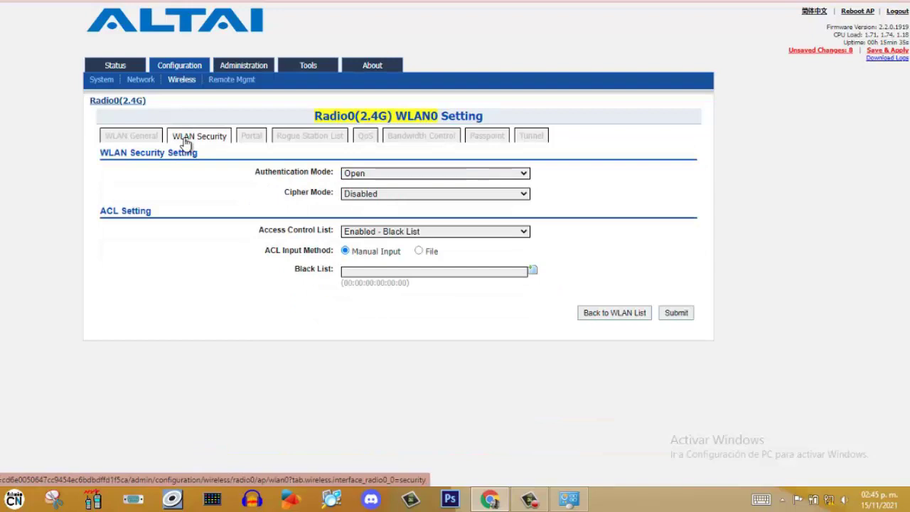
click(526, 177)
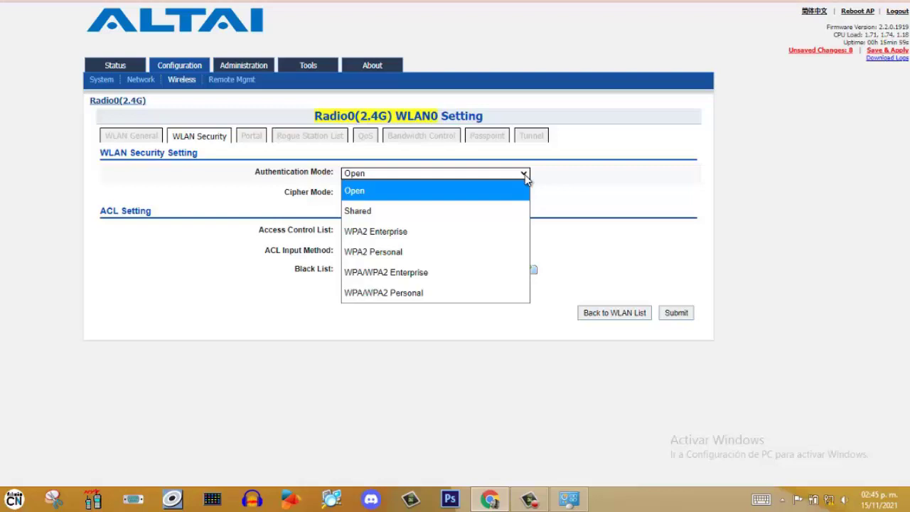
click(577, 183)
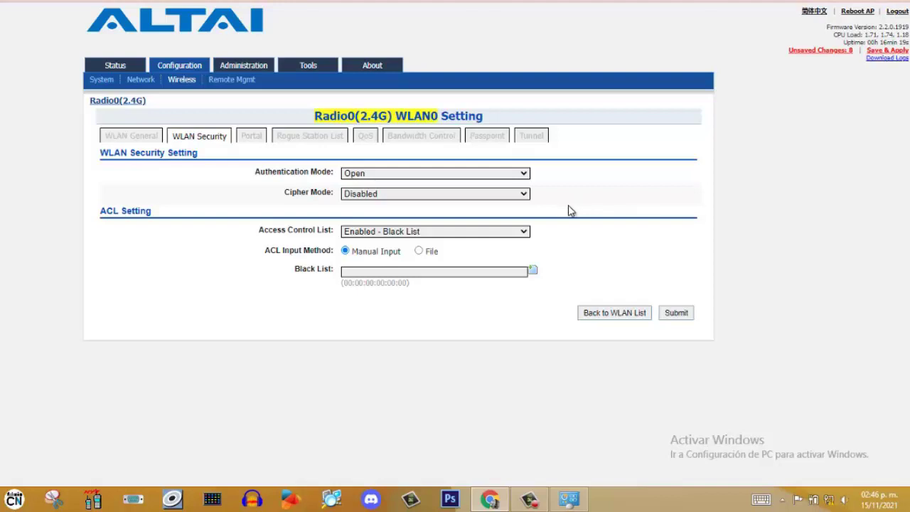
click(679, 315)
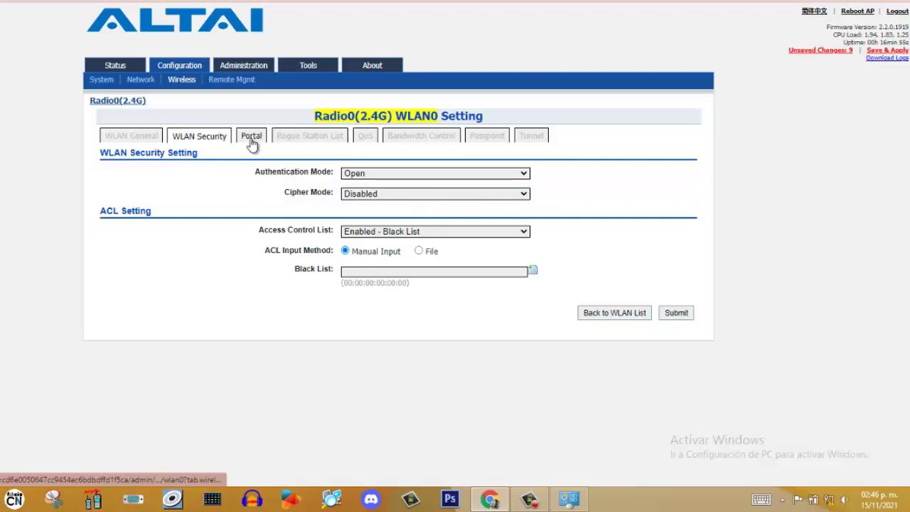
Browse WLAN0's Portal, Rogue Station, QoS, Bandwidth Control, Passpoint and Tunnel tabs, then Remote Management
click(251, 143)
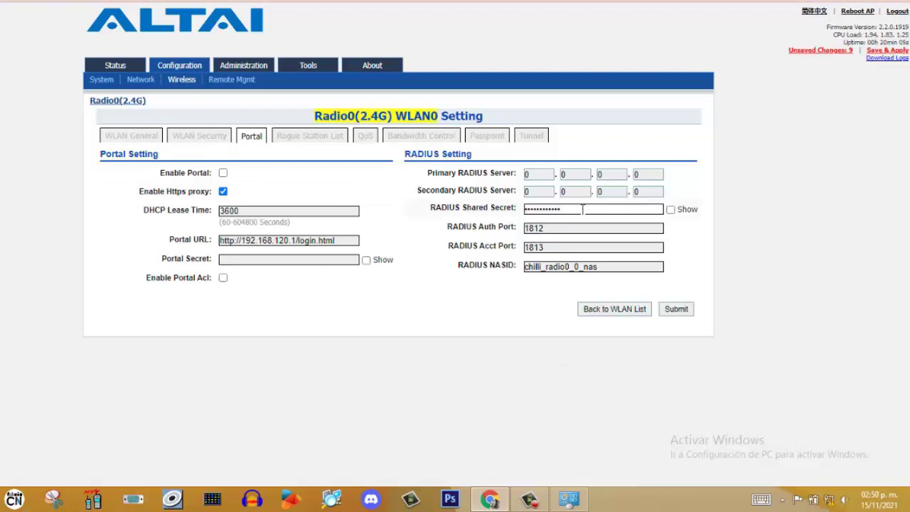
click(320, 141)
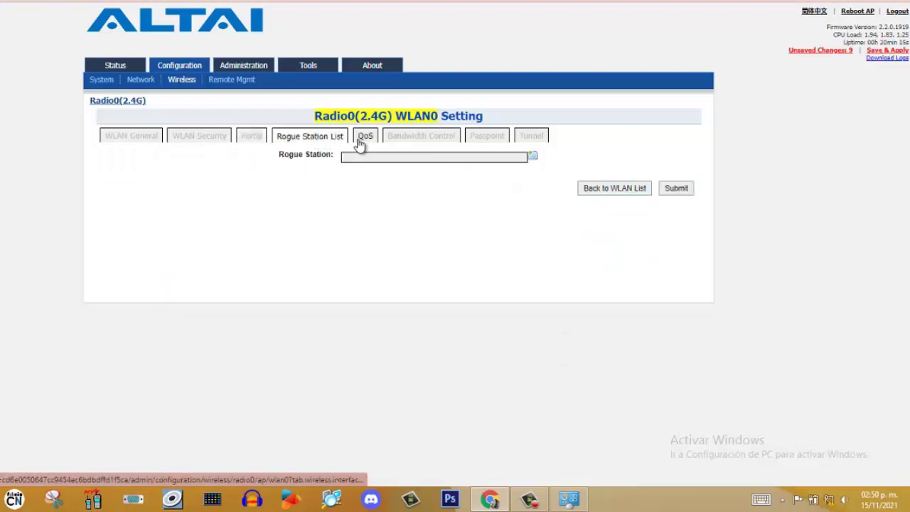
click(365, 140)
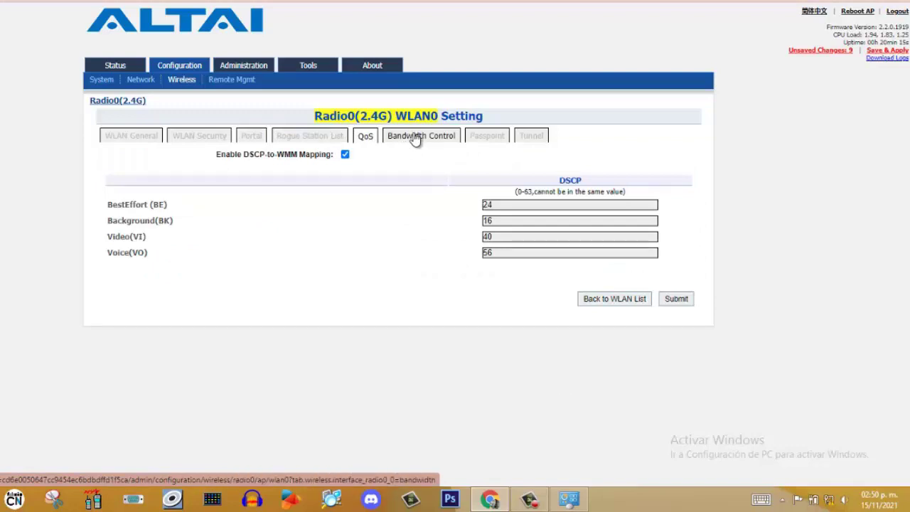
click(416, 138)
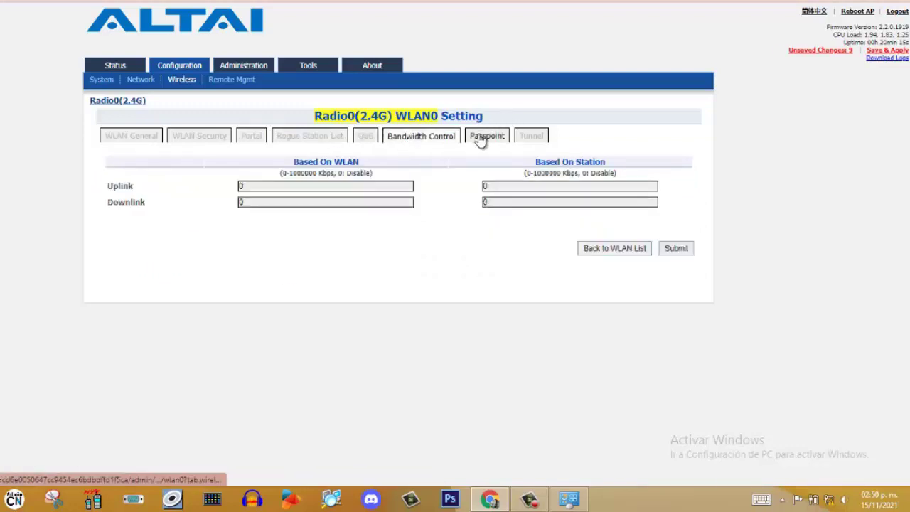
click(485, 137)
click(528, 137)
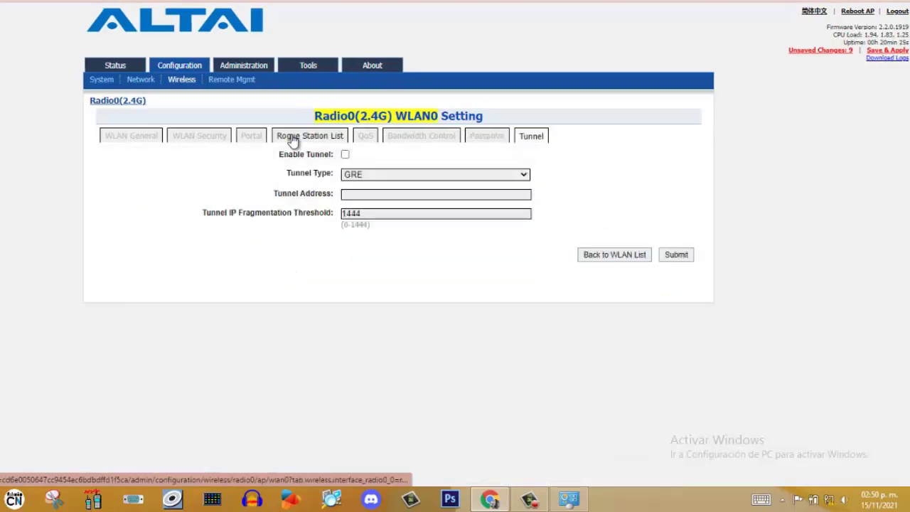
click(231, 81)
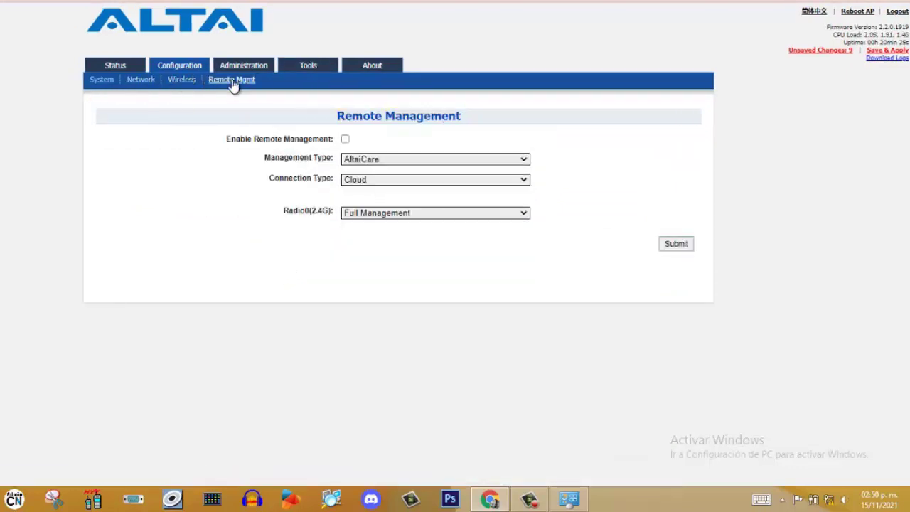
Go through System and Status Overview to the Radio0 (2.4G) status page with nearby APs
click(112, 86)
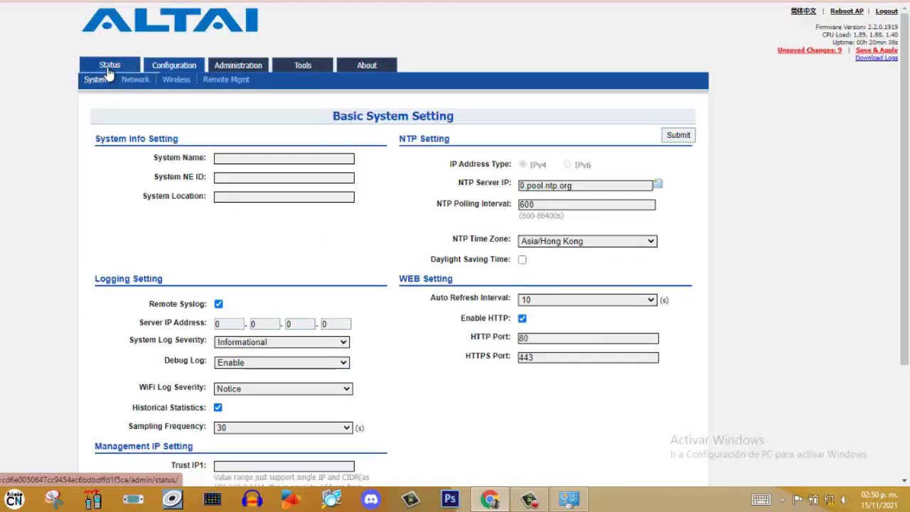
click(109, 73)
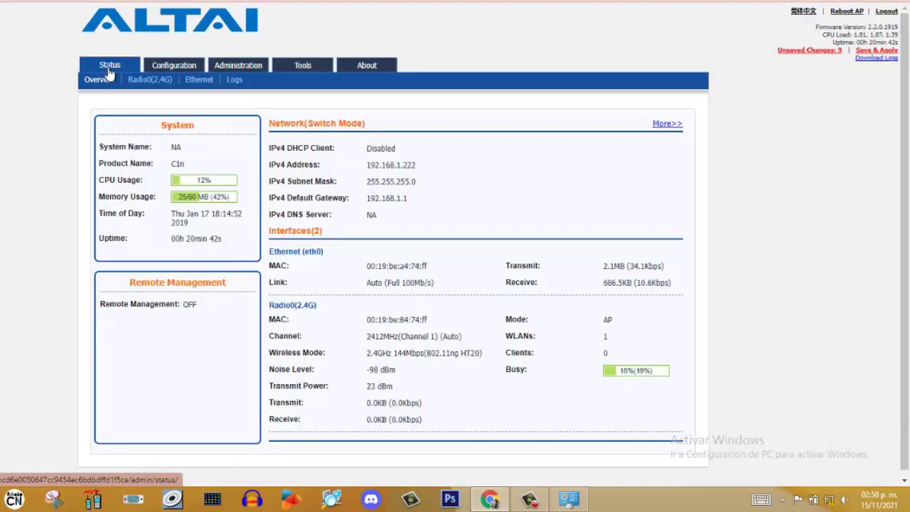
click(146, 81)
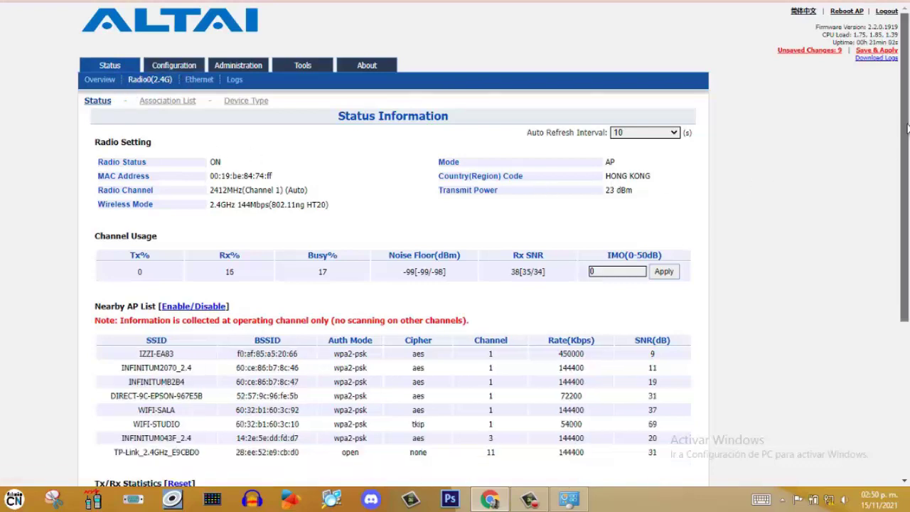
Scroll through the Radio0 Nearby AP List and Tx/Rx Statistics
drag(908, 139, 908, 217)
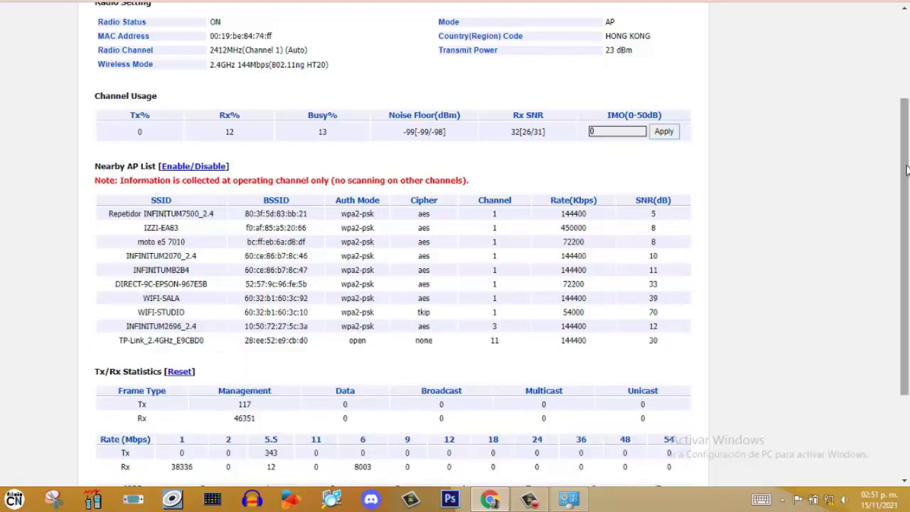
drag(907, 171, 908, 274)
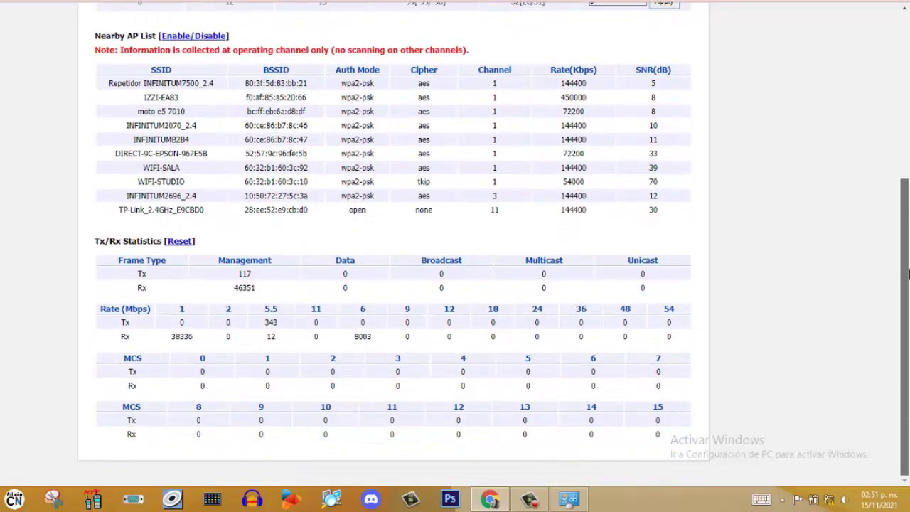
scroll(908, 284, up, 4)
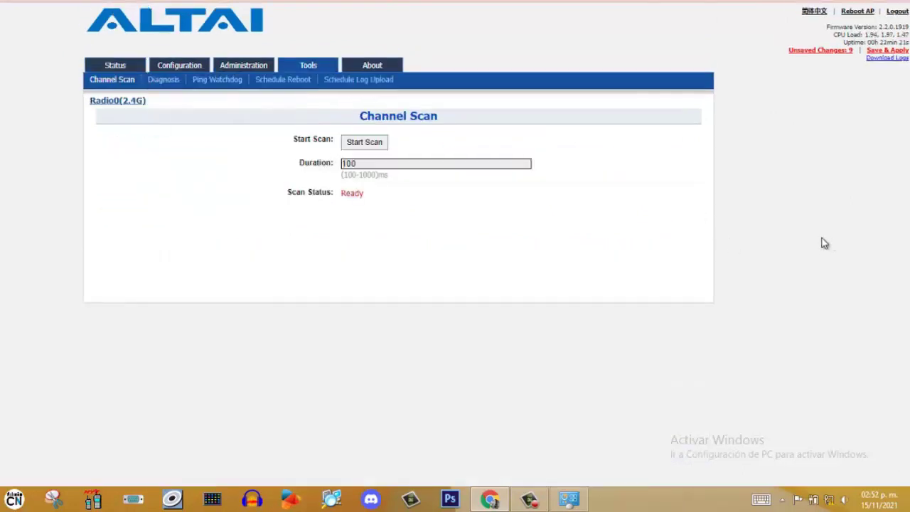
Return to the Status Overview page showing the device in Switch Mode
click(118, 66)
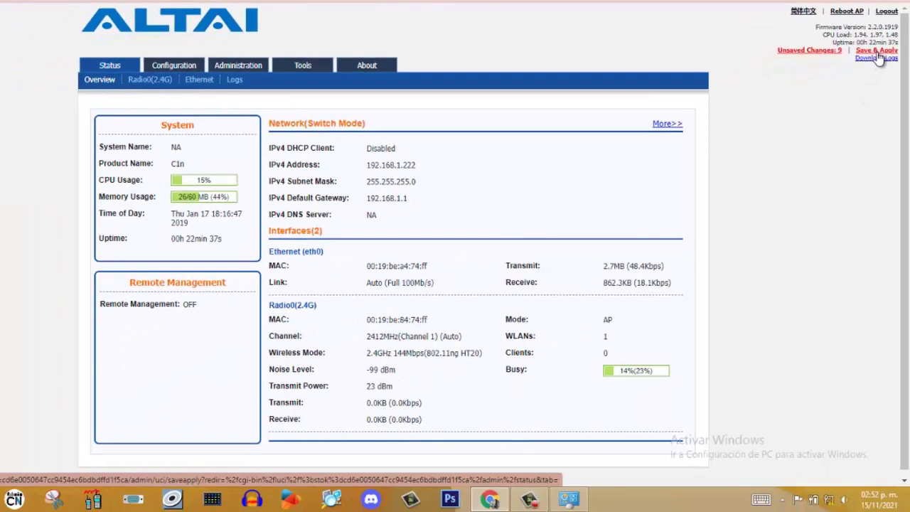
Commit the pending IP 192.168.22.222 and new SSID changes with Save & Apply
click(879, 53)
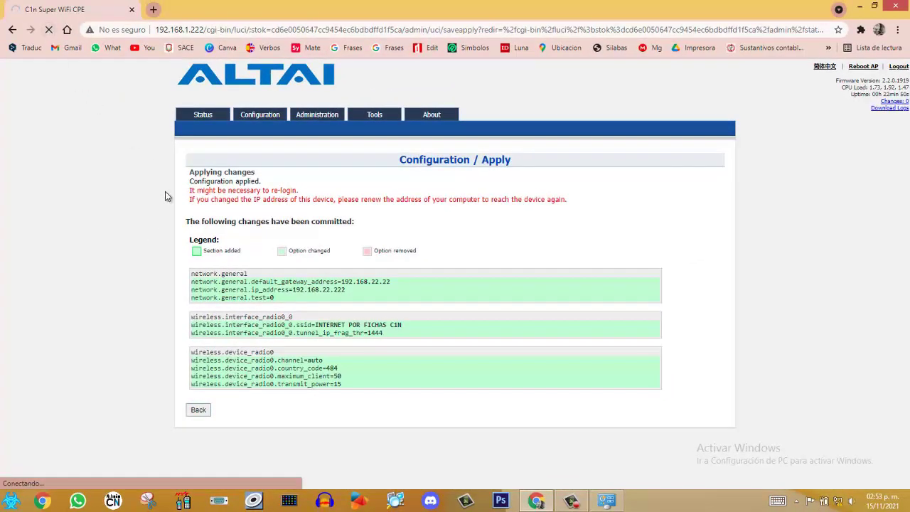
Apply Ethernet IPv4 192.168.22.20, mask 255.255.255.0, gateway 192.168.22.222, then minimize Network Connections
click(607, 501)
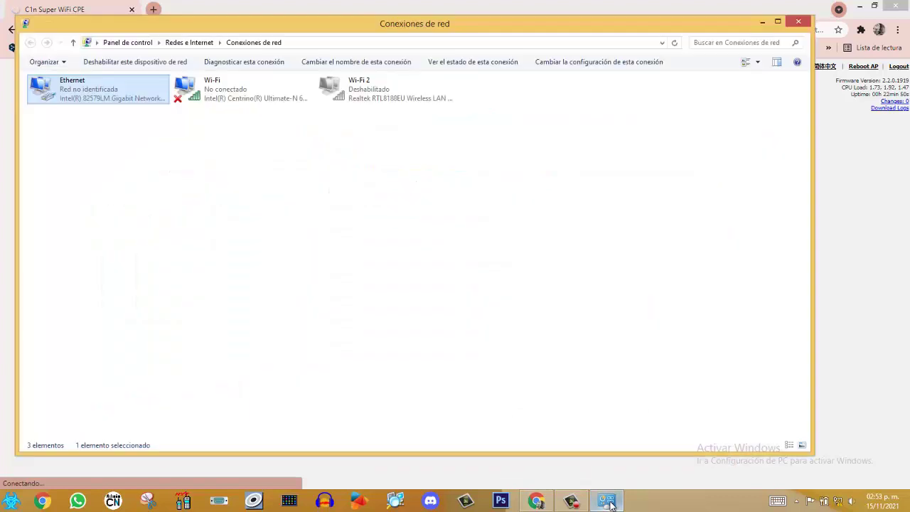
right_click(94, 91)
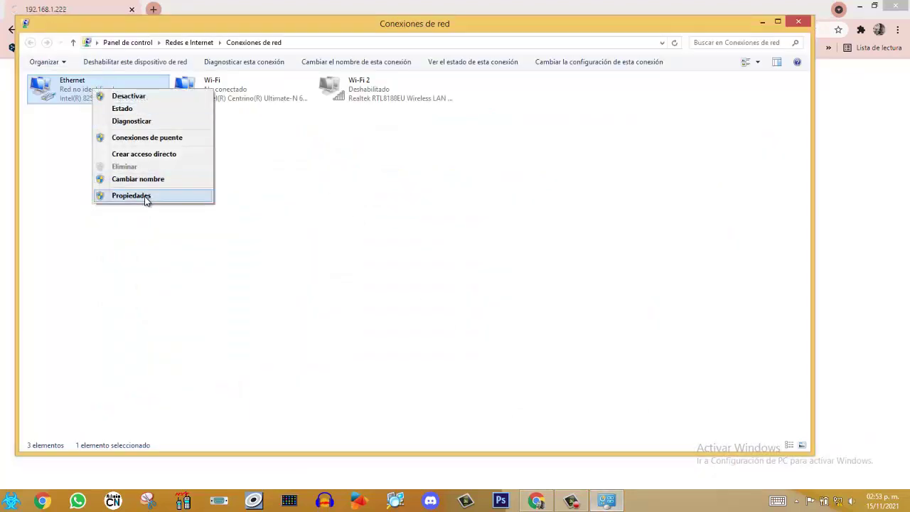
click(146, 197)
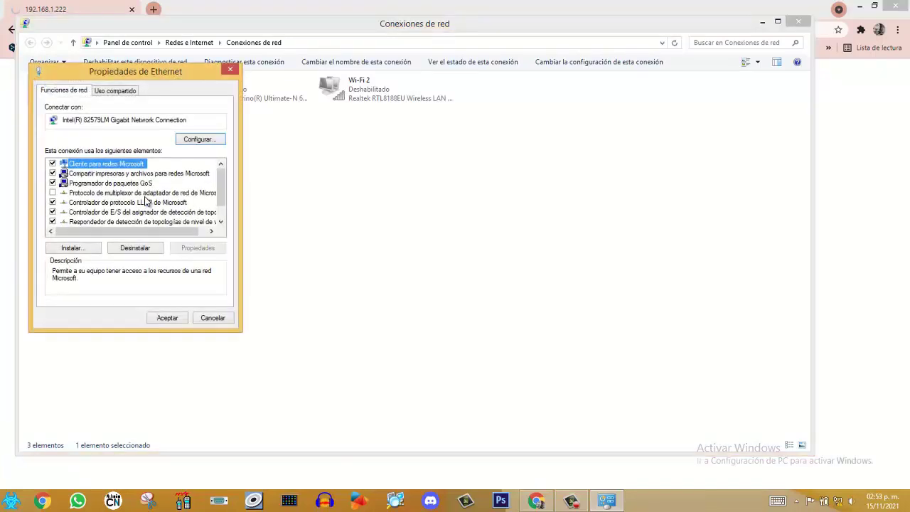
scroll(222, 221, down, 1)
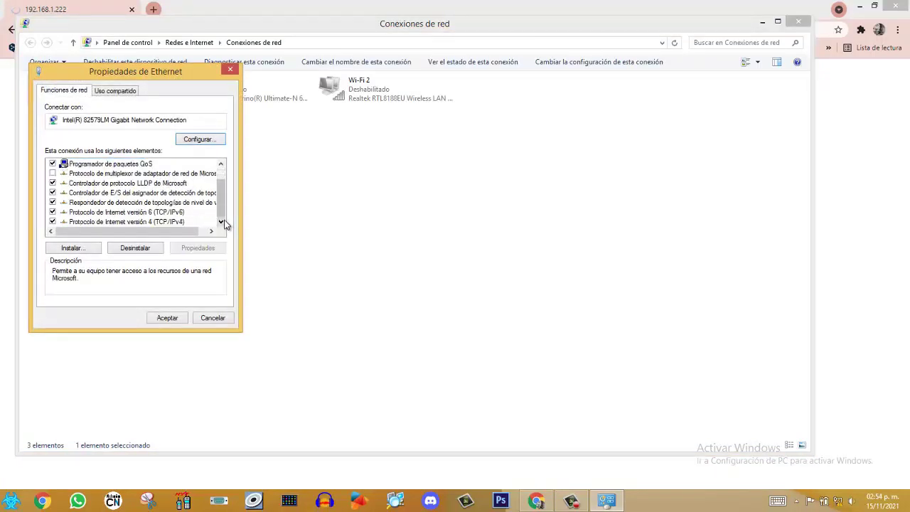
click(174, 222)
click(192, 248)
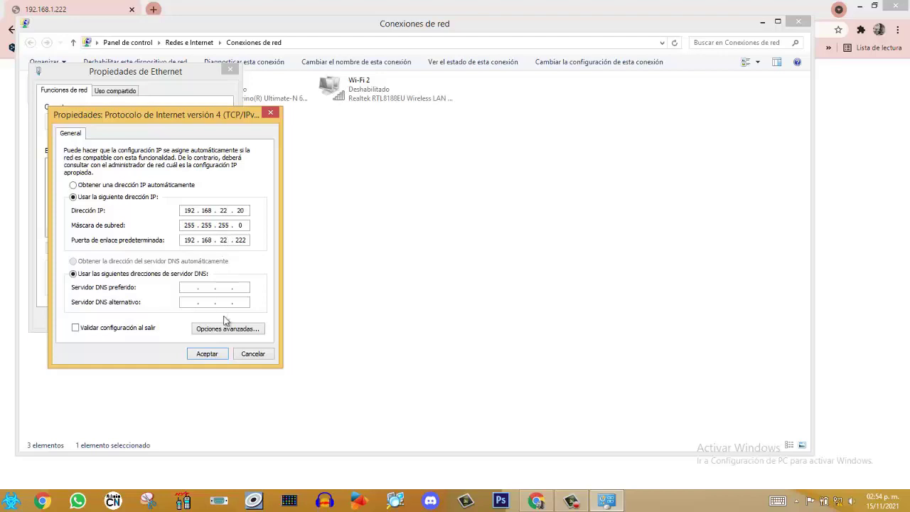
click(212, 356)
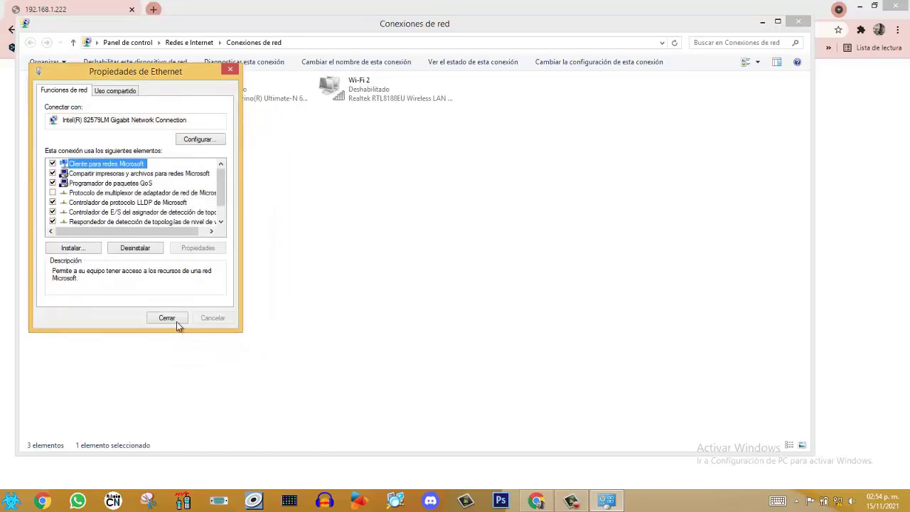
click(167, 318)
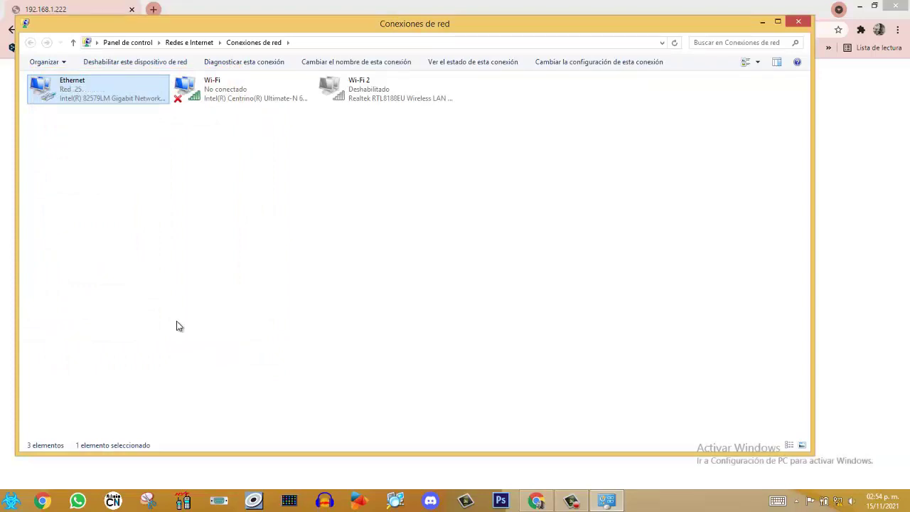
click(762, 22)
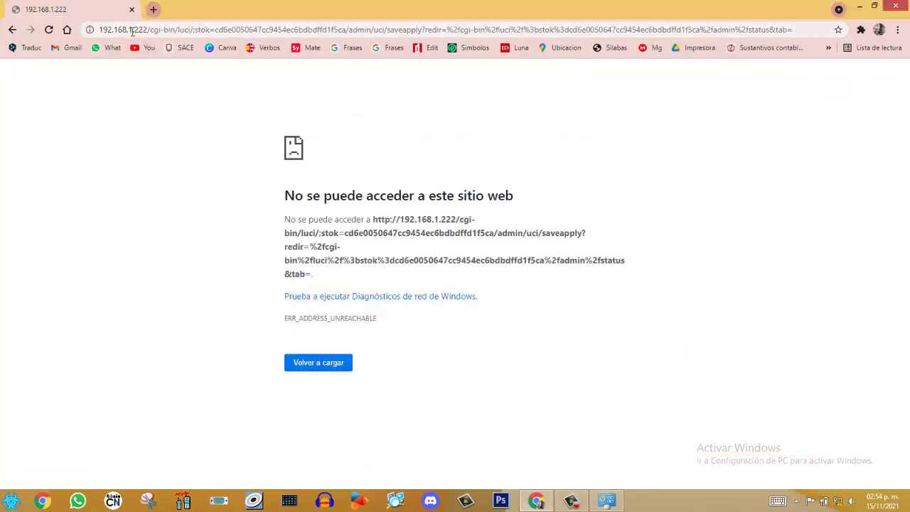
Load 192.168.22.222 in Chrome by editing the autocompleted 192.168.1.222 address
click(131, 32)
click(131, 32)
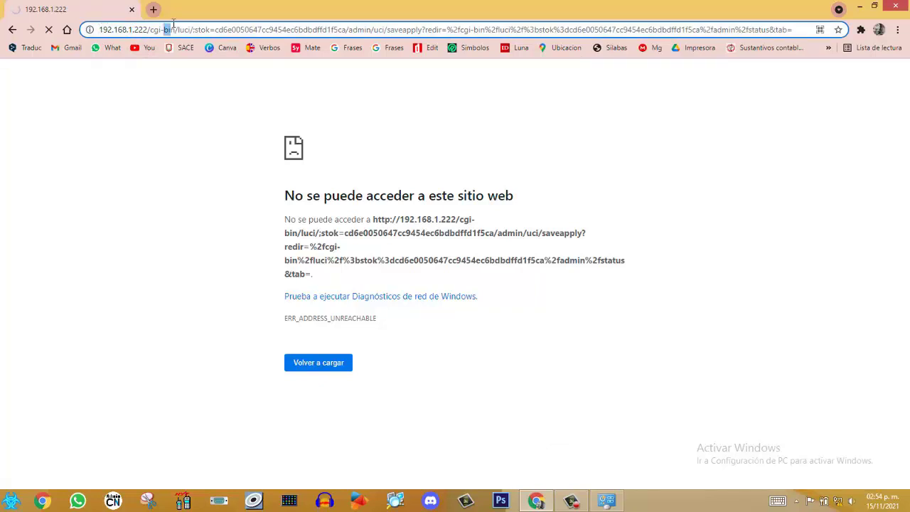
click(306, 48)
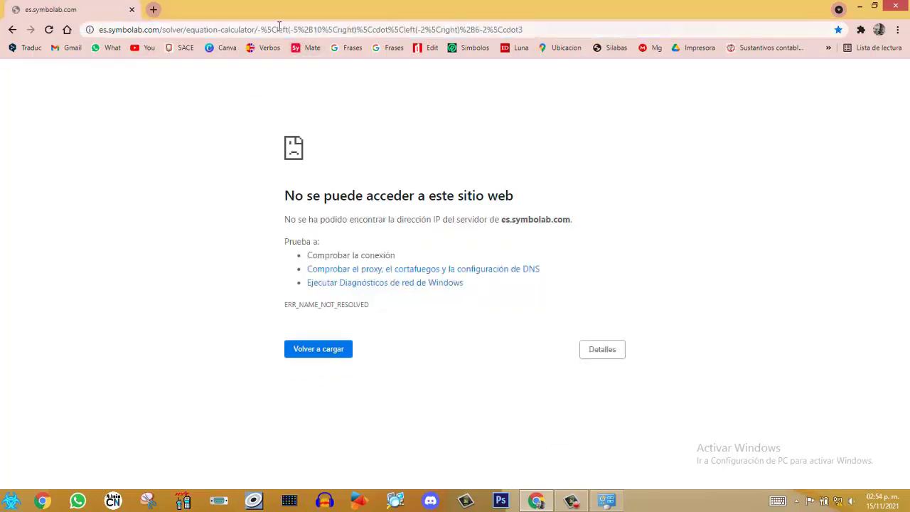
click(279, 31)
text(192)
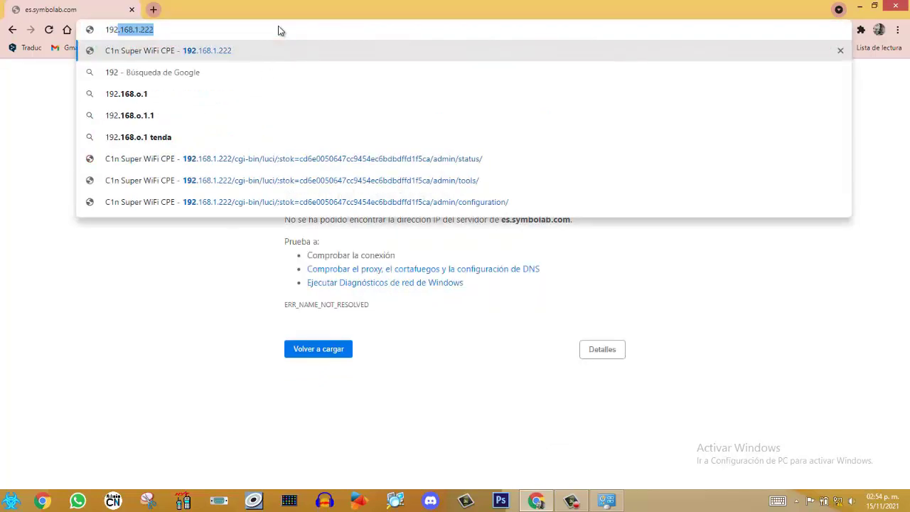
key(Right)
key(BackSpace)
key(BackSpace)
key(BackSpace)
key(BackSpace)
key(BackSpace)
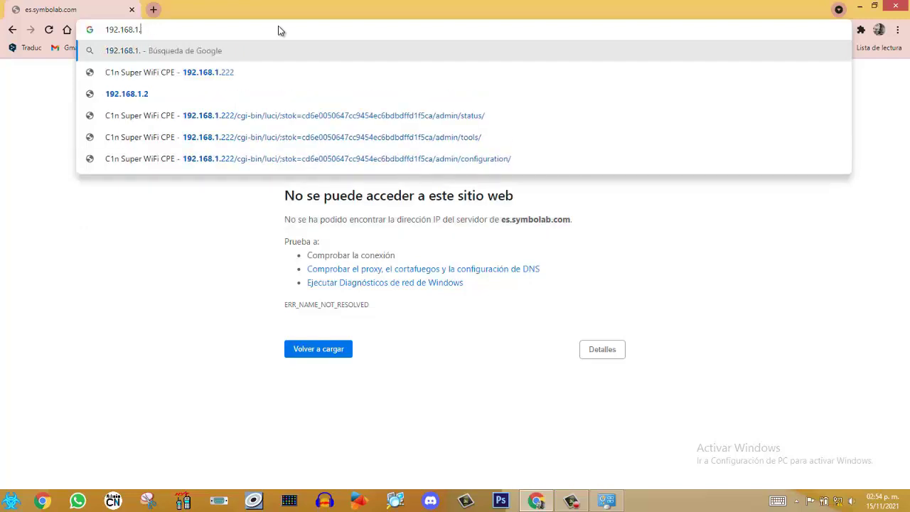
text(22.222)
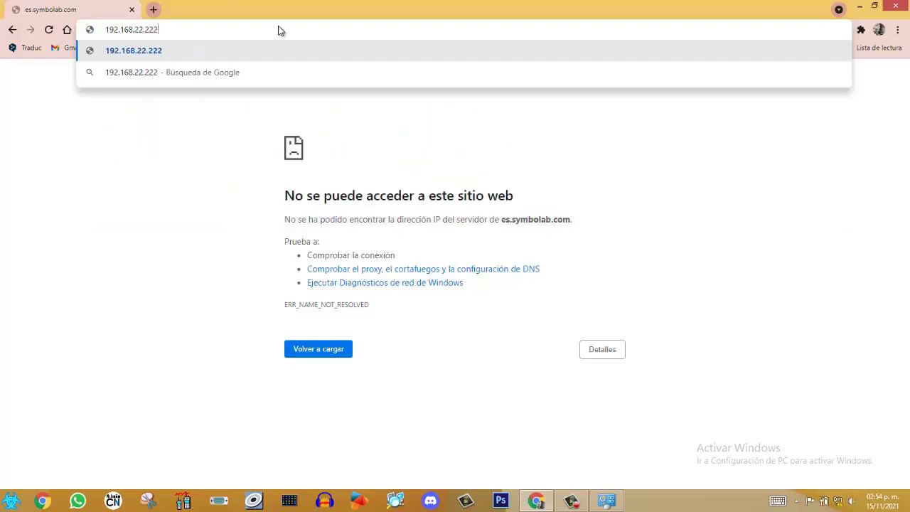
key(Return)
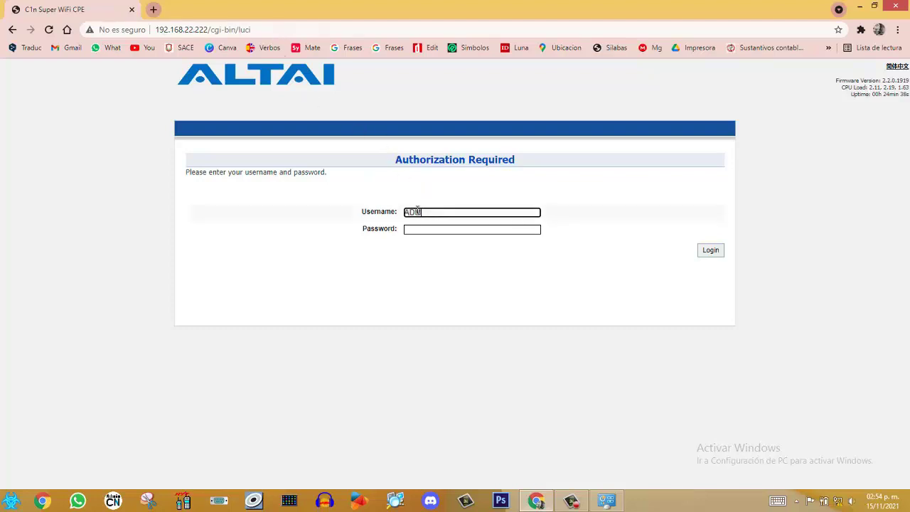
Log in with the administrator username and password, let Chrome save it, and open a new tab
key(BackSpace)
key(BackSpace)
key(BackSpace)
key(BackSpace)
key(BackSpace)
text(a)
key(Tab)
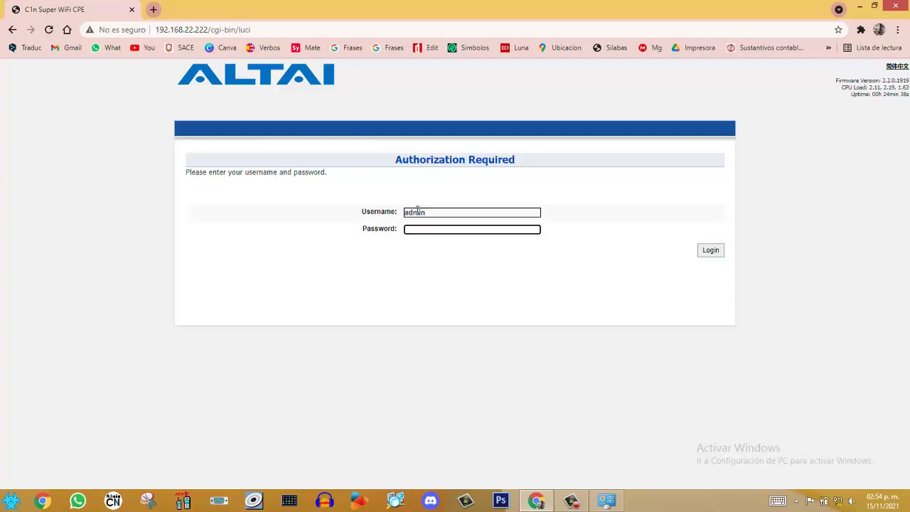
key(Return)
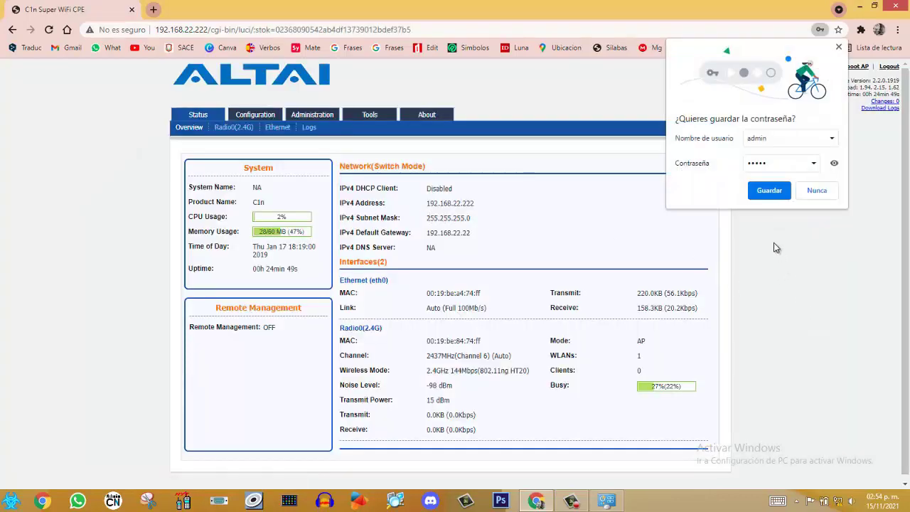
click(776, 191)
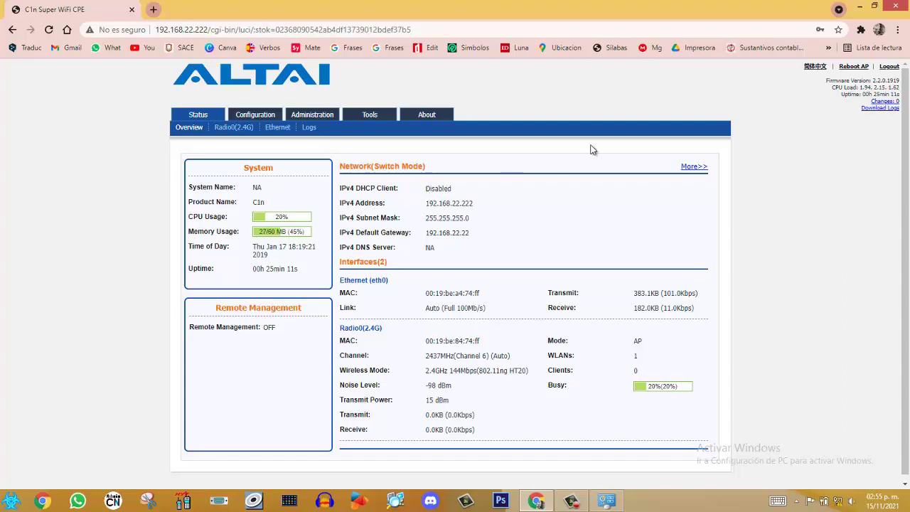
click(153, 9)
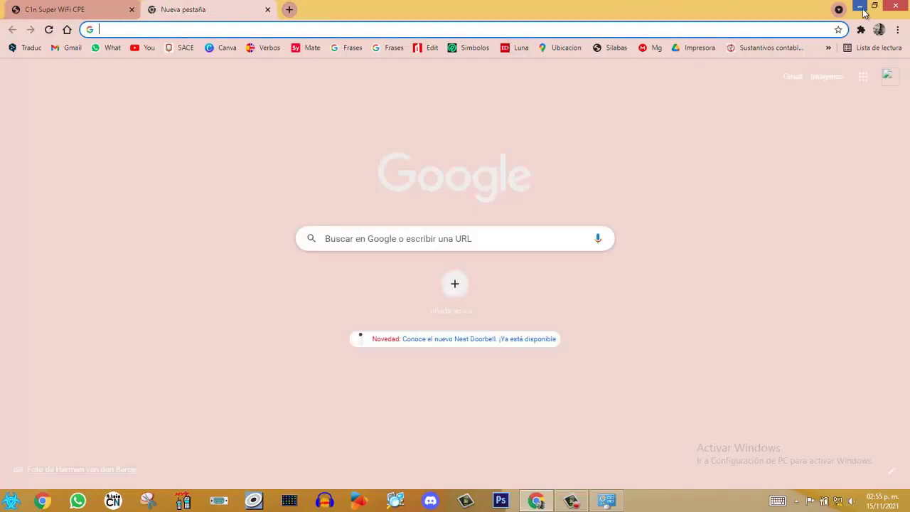
Minimize Chrome and restore the Network Connections window showing Ethernet as an unidentified network
click(860, 5)
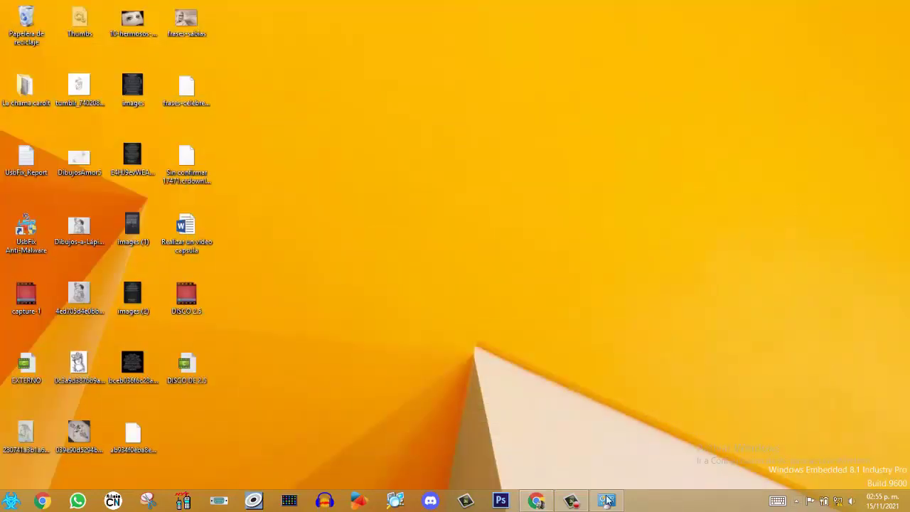
click(572, 501)
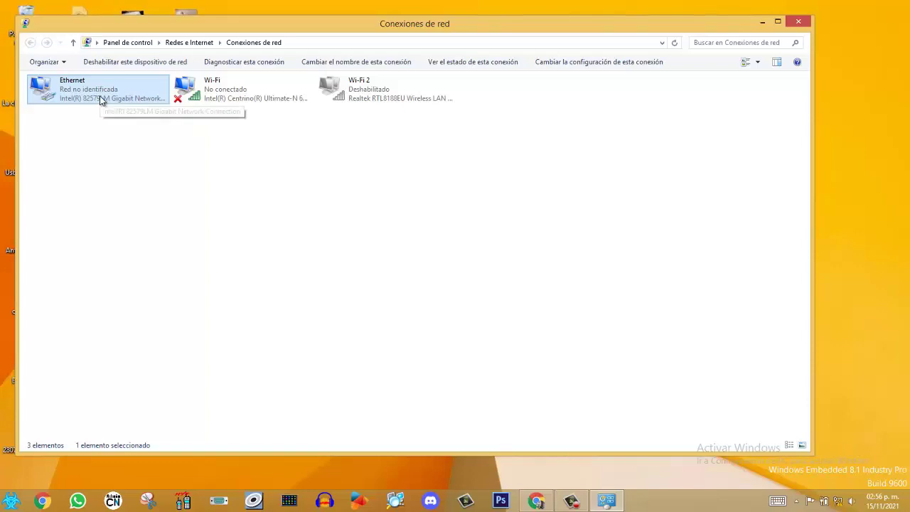
Reopen the adapter list from the Network and Sharing Center, select Ethernet, and maximize it
click(799, 23)
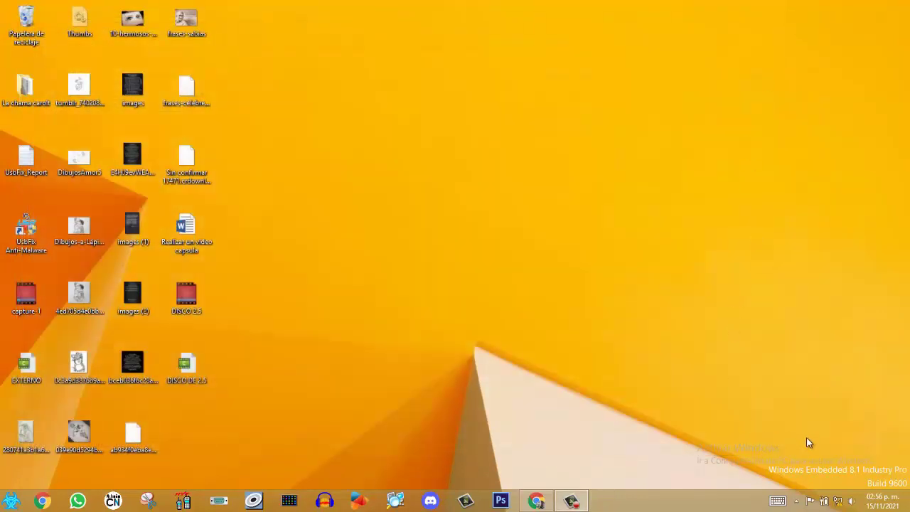
mouse_move(845, 504)
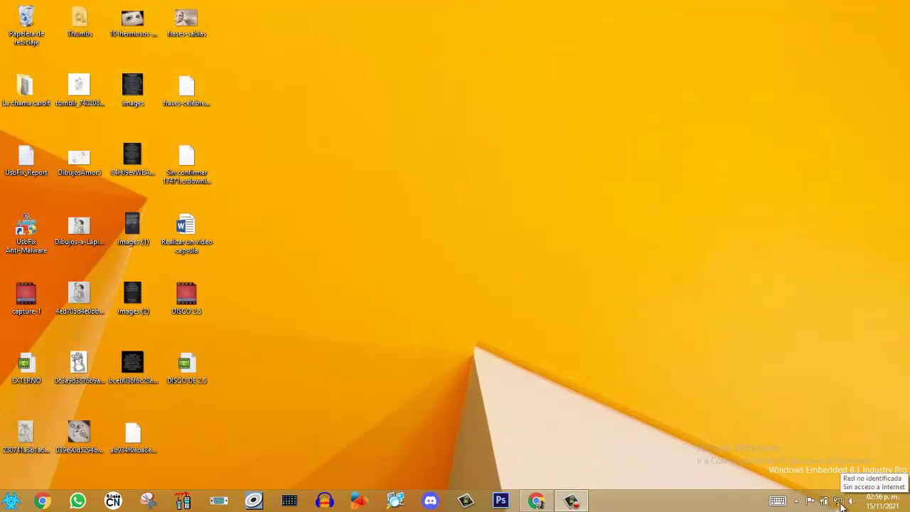
right_click(840, 503)
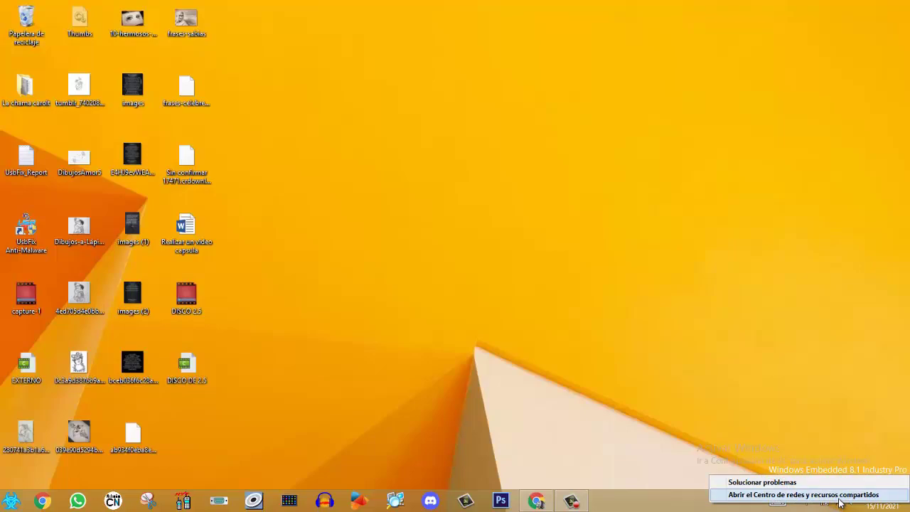
click(840, 496)
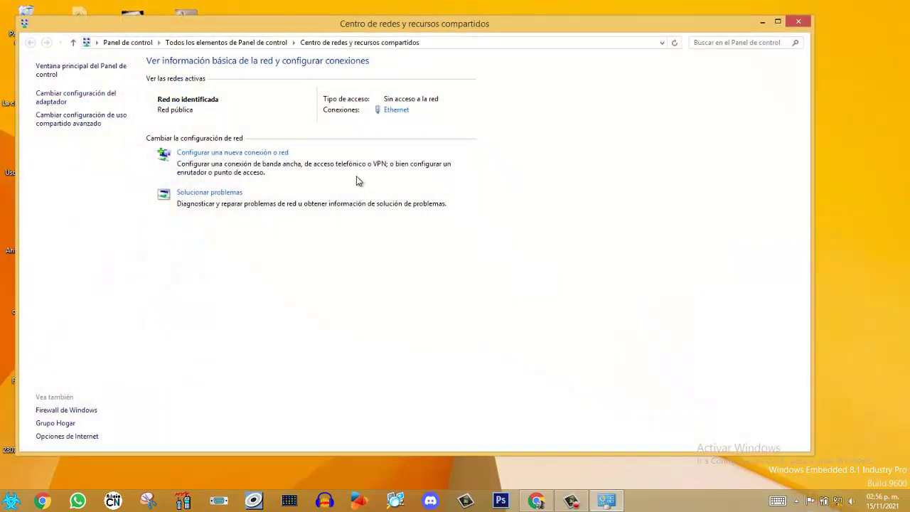
click(66, 102)
click(99, 105)
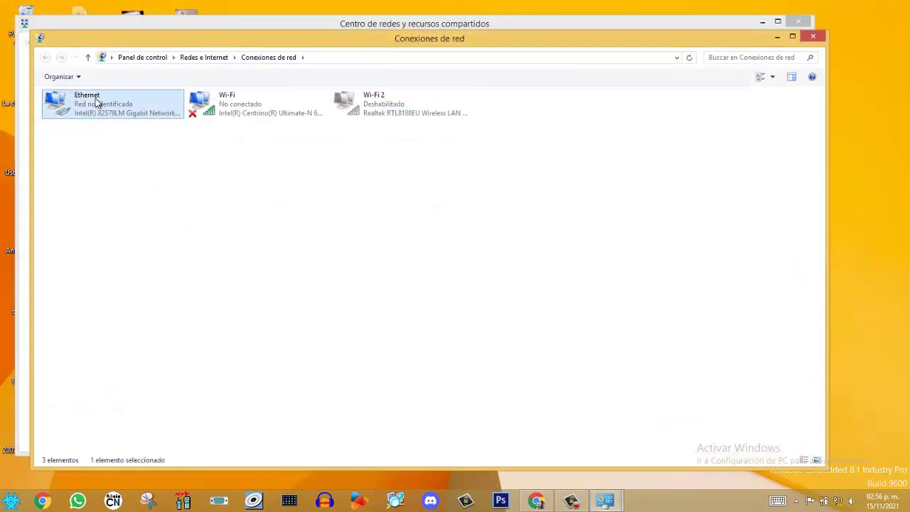
click(793, 37)
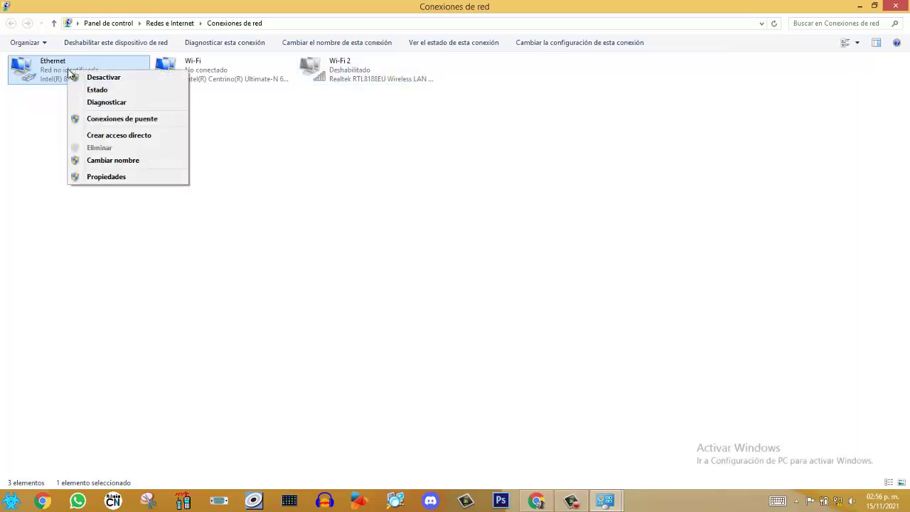
Change the Ethernet IPv4 to 192.168.0.20 with gateway 192.168.0.254 and apply it
click(145, 176)
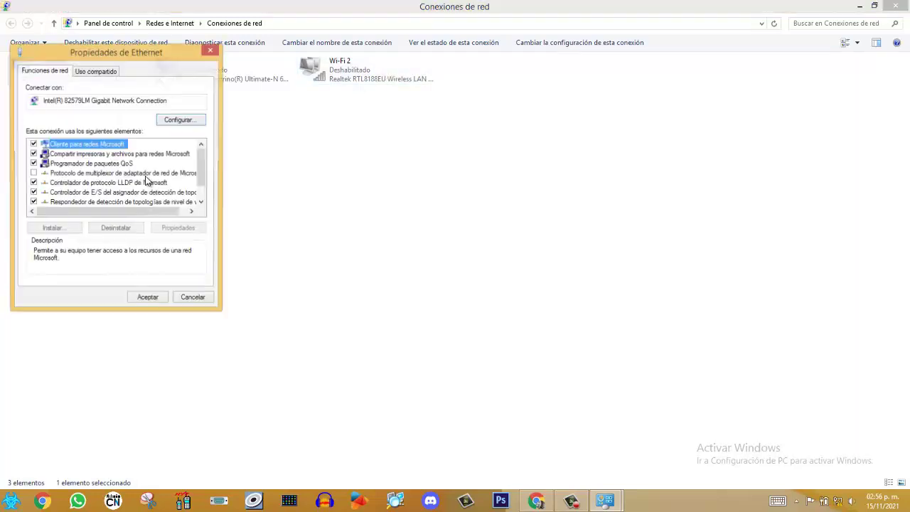
click(202, 203)
click(202, 203)
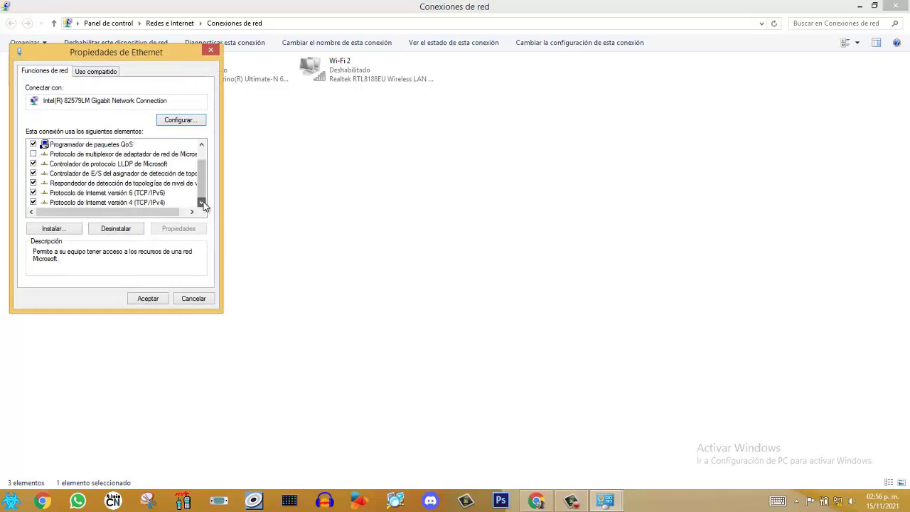
click(120, 205)
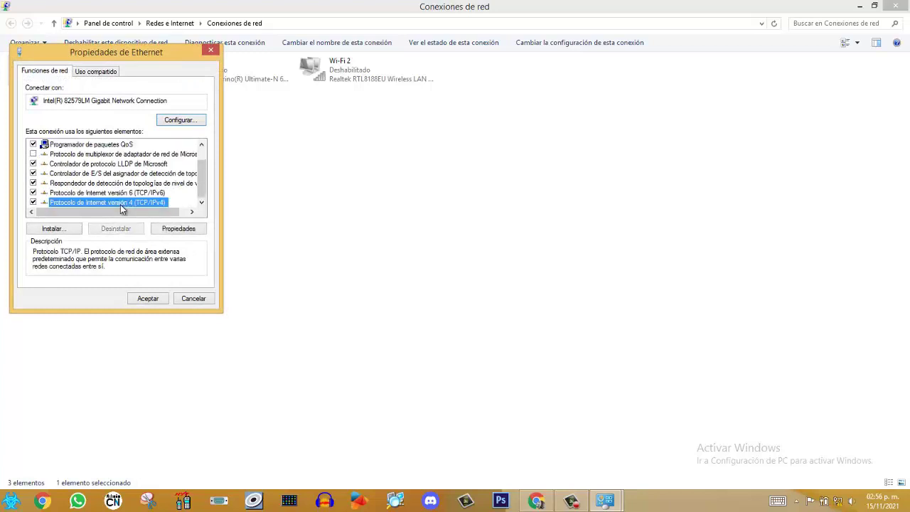
click(179, 229)
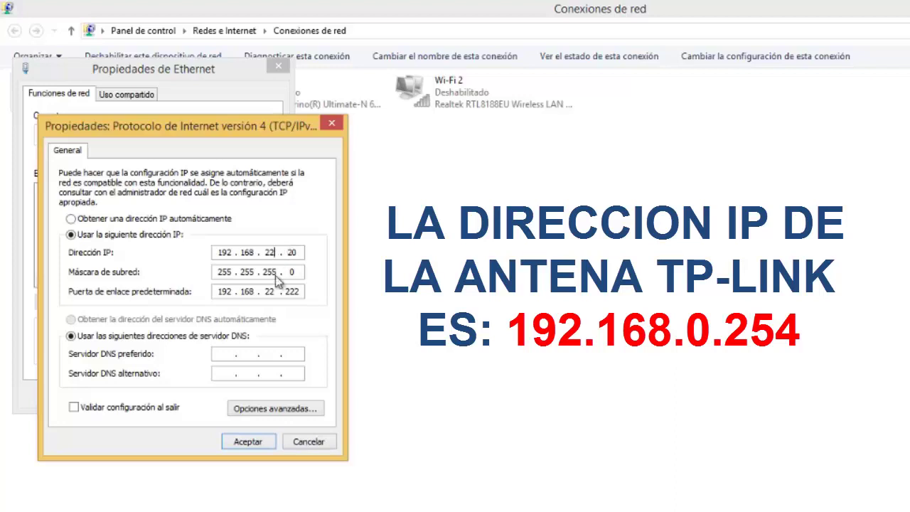
key(BackSpace)
key(BackSpace)
double_click(298, 290)
key(BackSpace)
key(BackSpace)
key(BackSpace)
key(BackSpace)
key(BackSpace)
key(BackSpace)
key(BackSpace)
key(BackSpace)
key(BackSpace)
key(BackSpace)
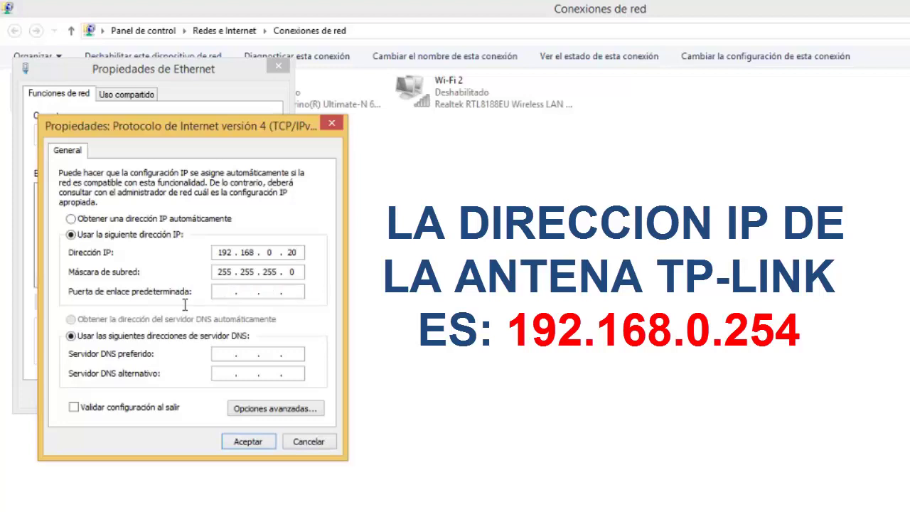
text(192 . 168 .)
text(0 . 254)
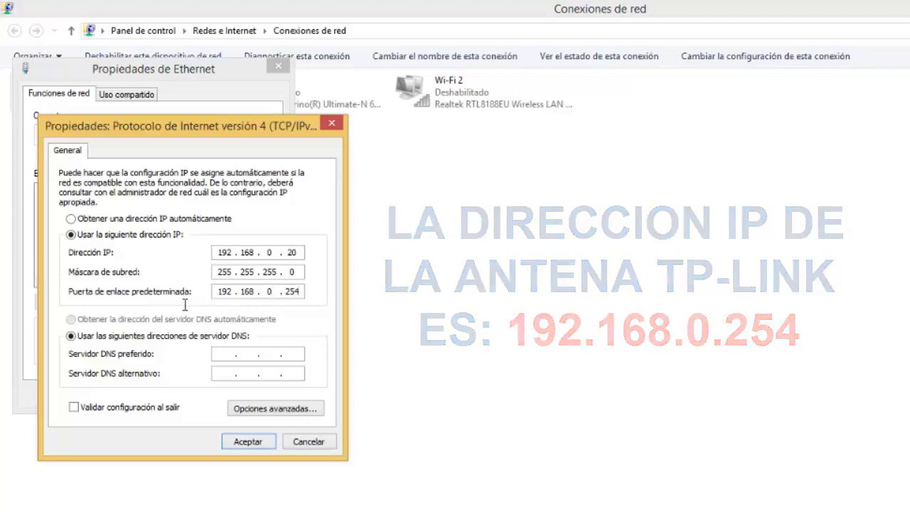
click(258, 441)
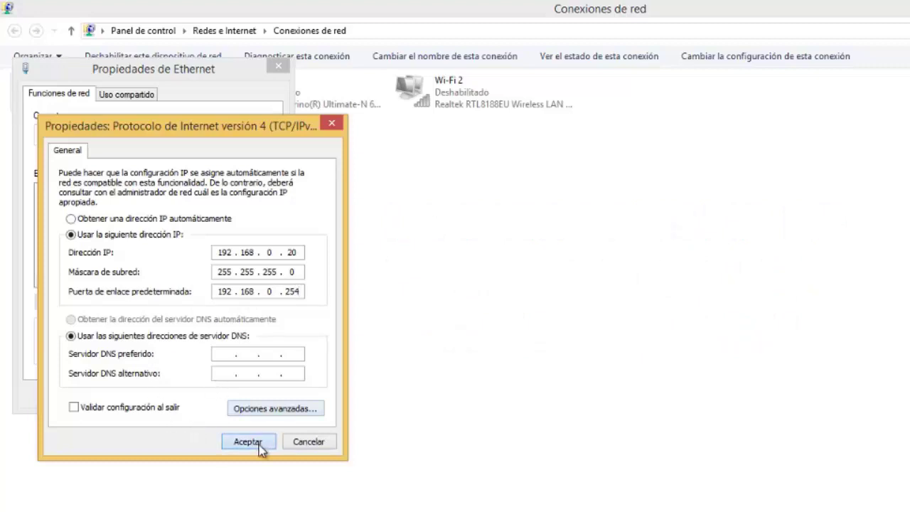
click(195, 398)
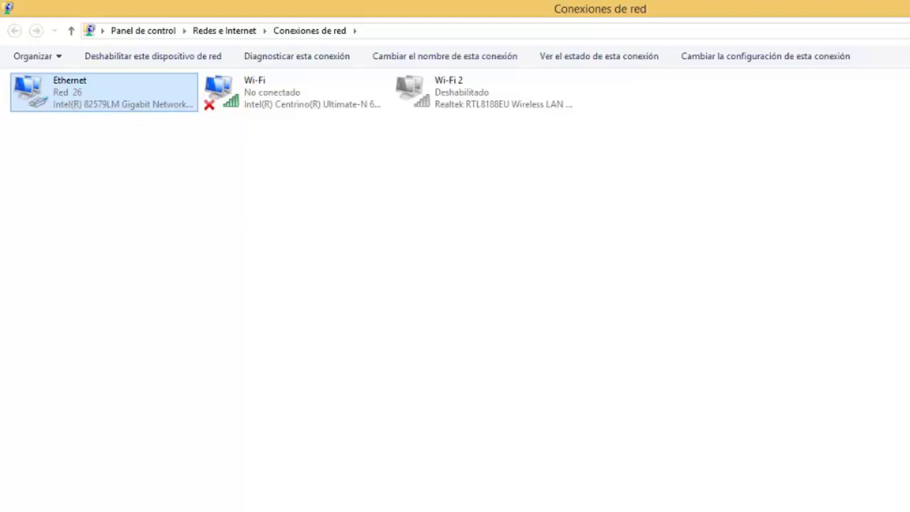
Close the network windows and open 192.168.0.254 in Chrome
key(alt+F4)
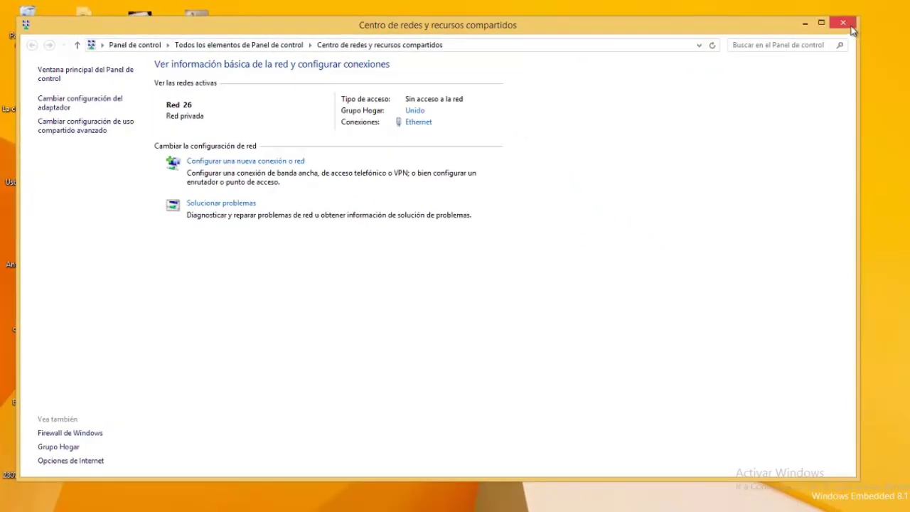
click(847, 23)
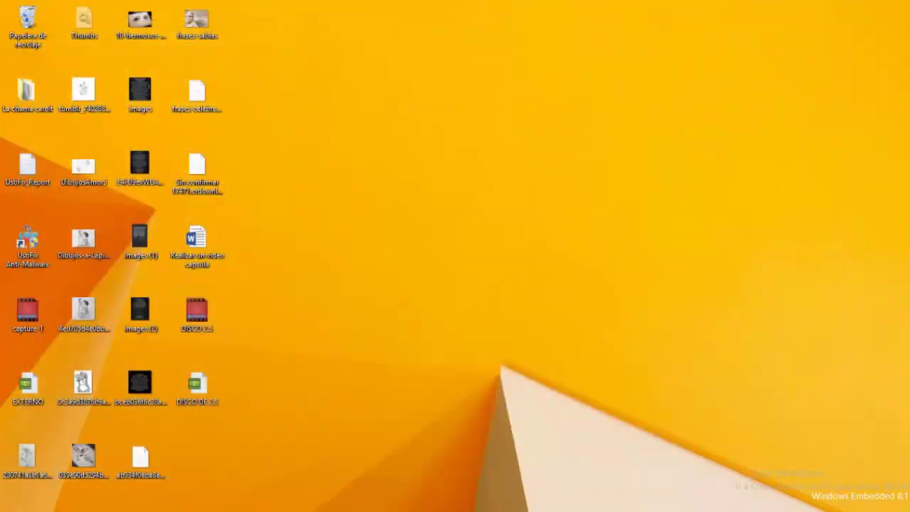
click(57, 511)
click(342, 316)
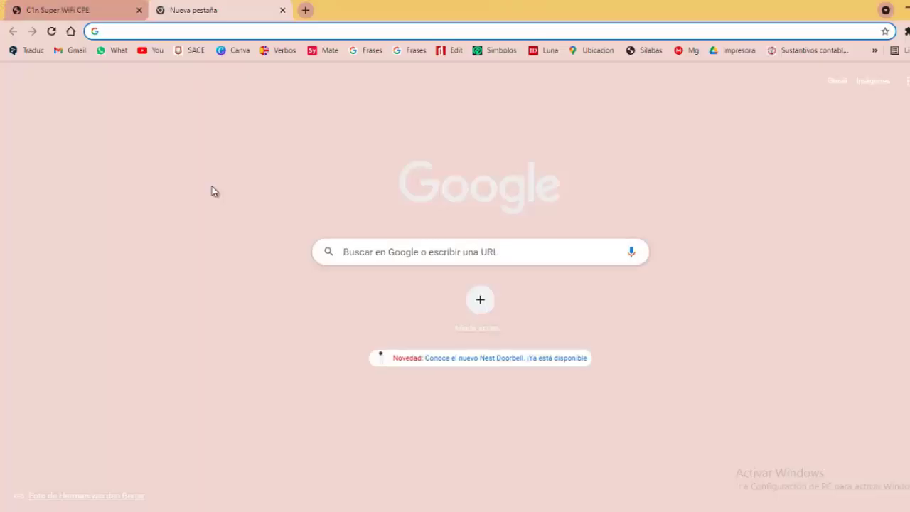
text(192)
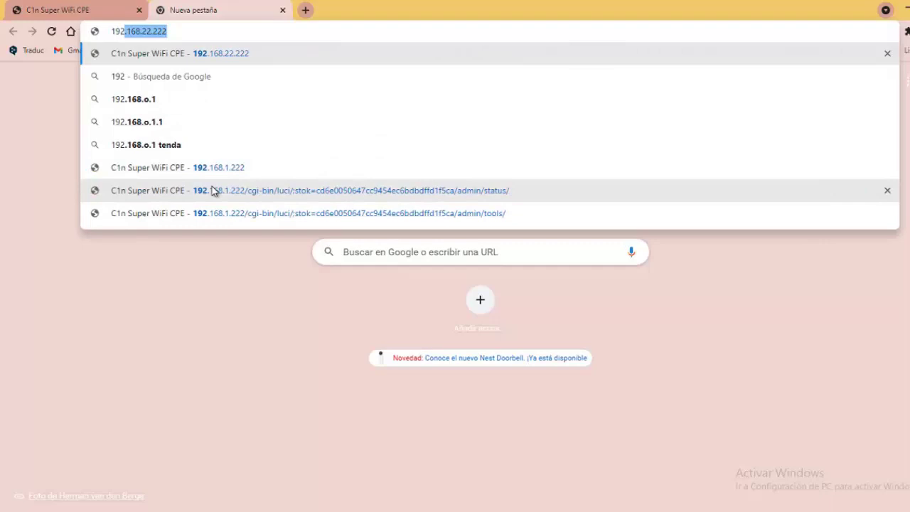
text(.168)
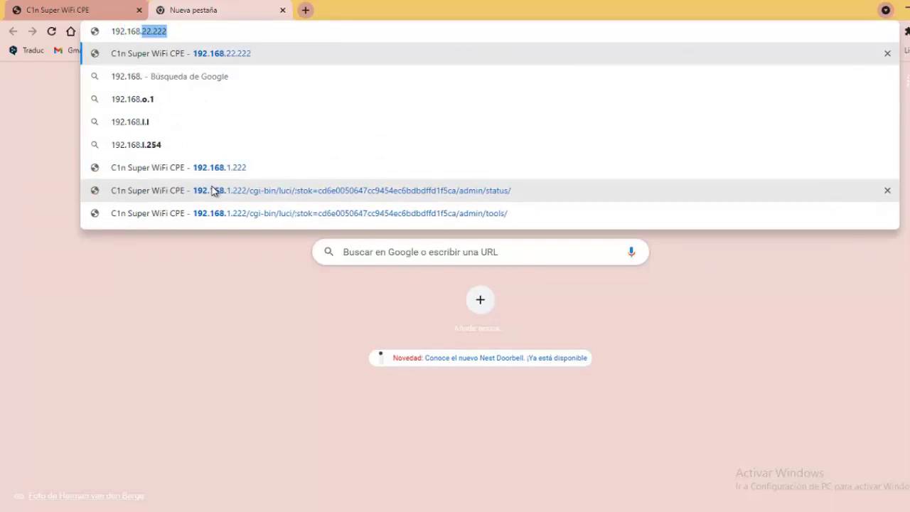
text(.0.254)
key(Return)
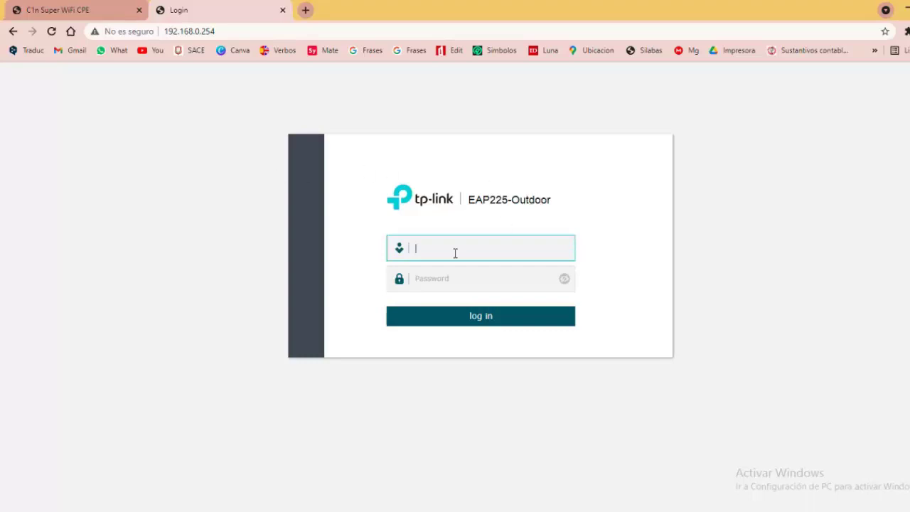
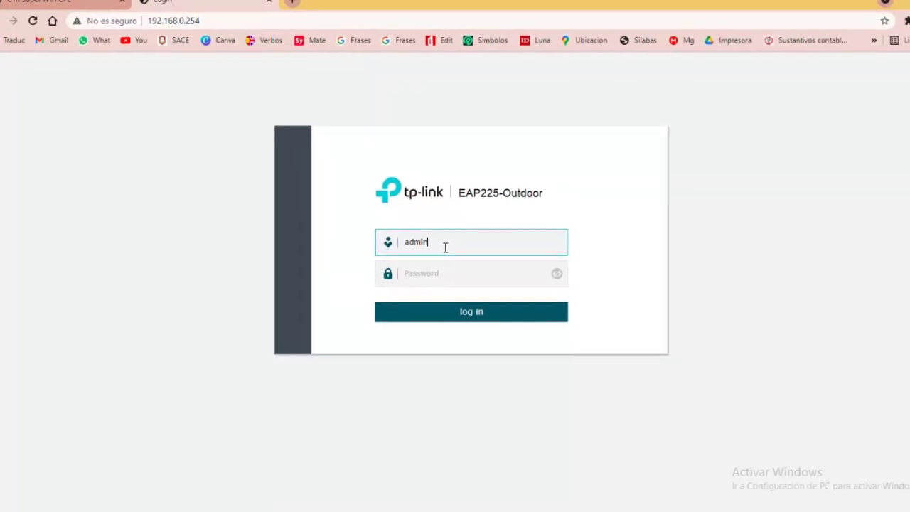
Sign in to the access point with the default administrator username and password
key(Tab)
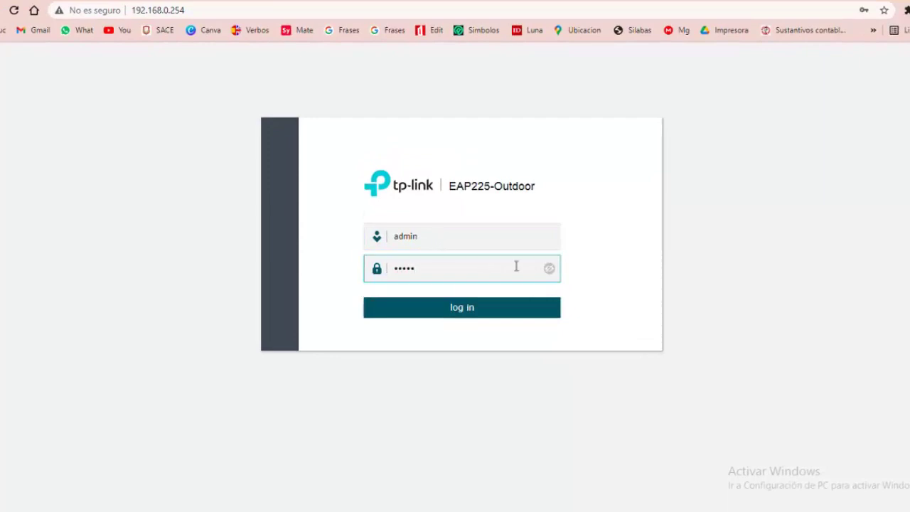
click(549, 270)
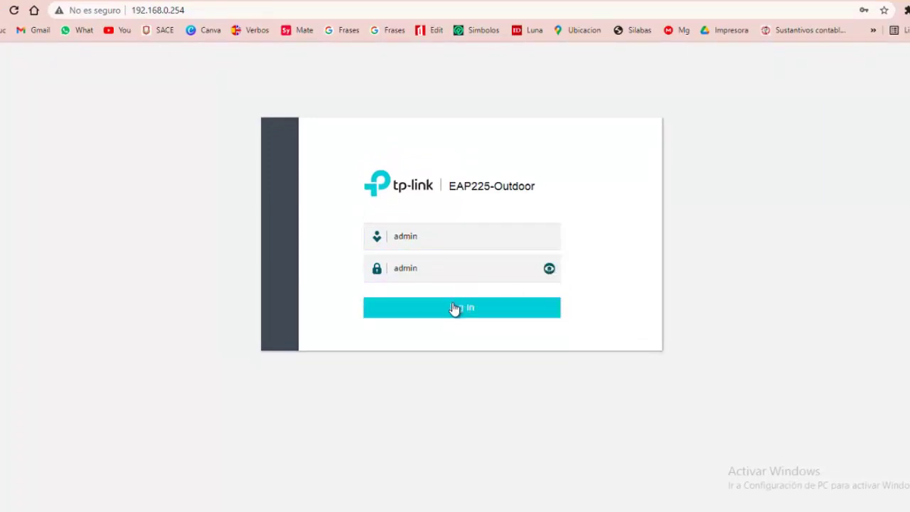
click(453, 306)
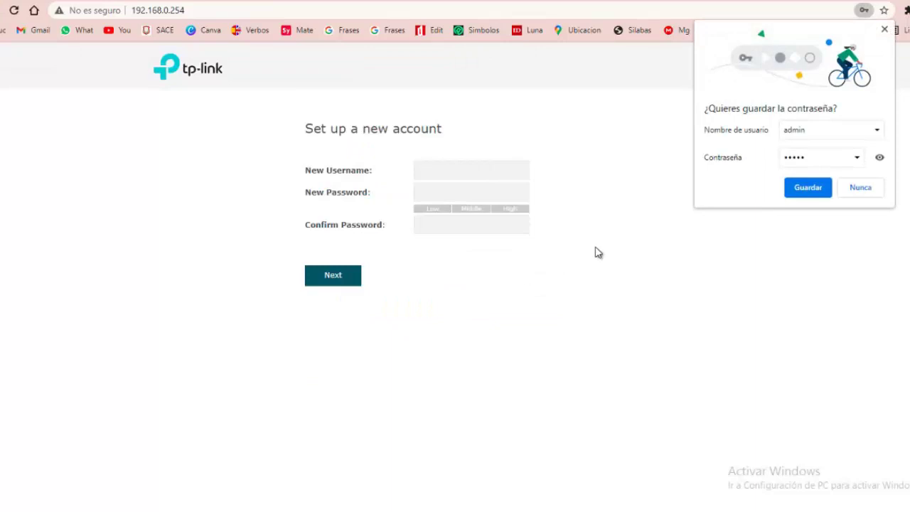
Save the default login in Chrome and dismiss the autofill suggestions on the username field
click(818, 194)
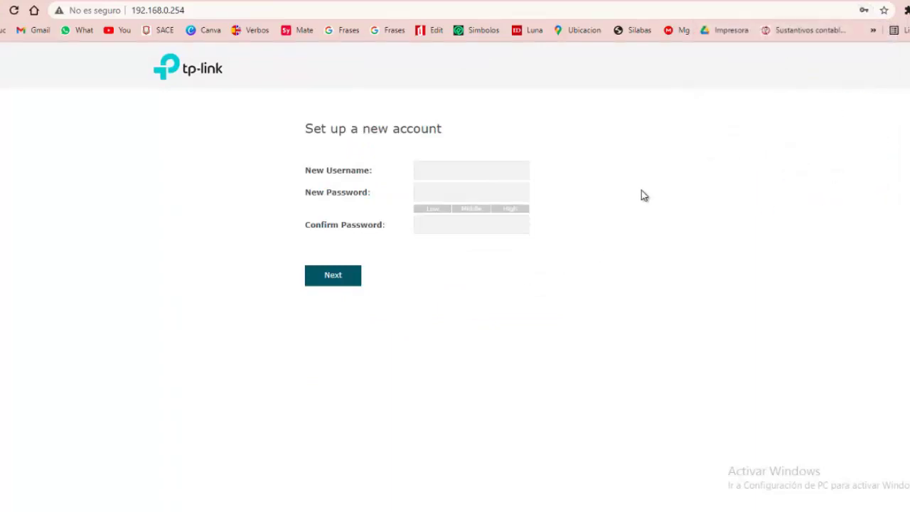
click(436, 169)
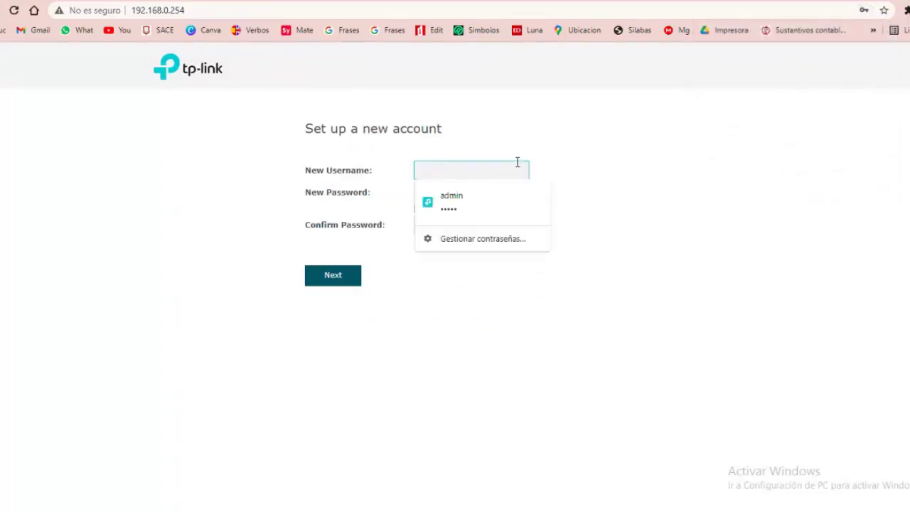
click(658, 150)
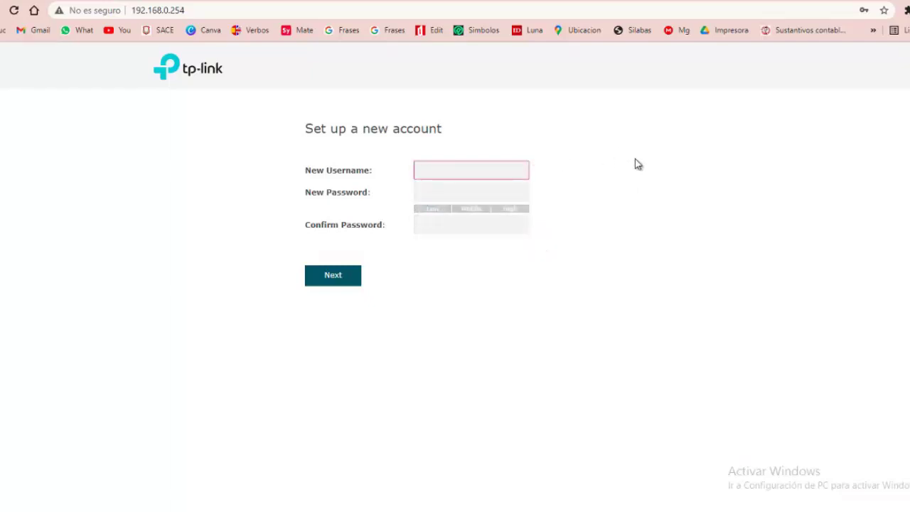
click(427, 167)
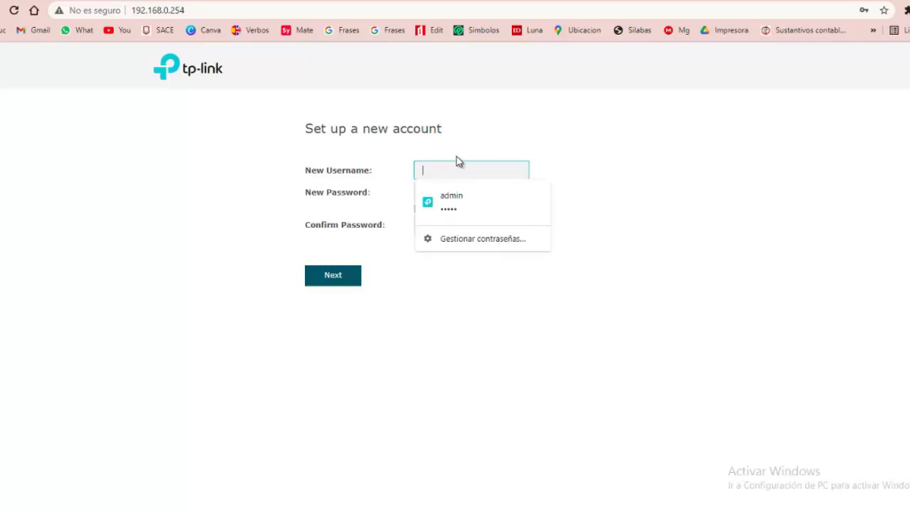
click(755, 173)
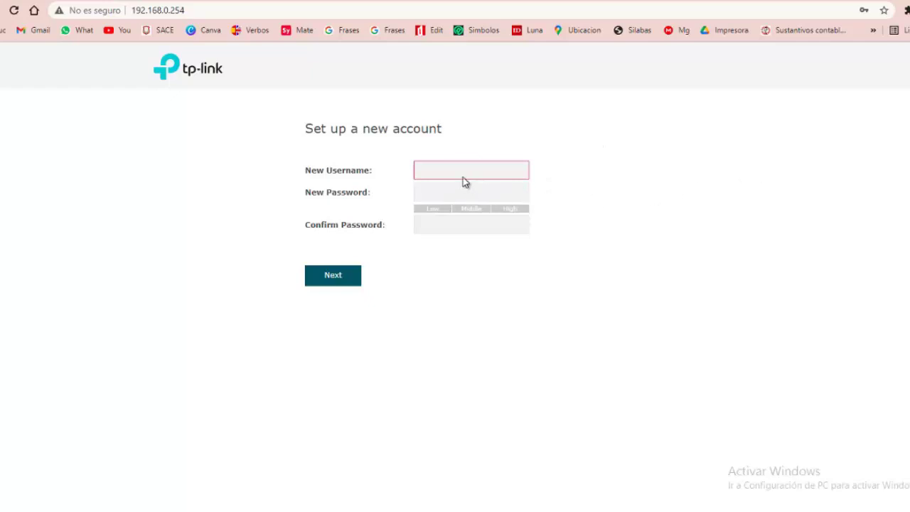
Enter the new administrator username and a confirmed password, then continue
click(449, 167)
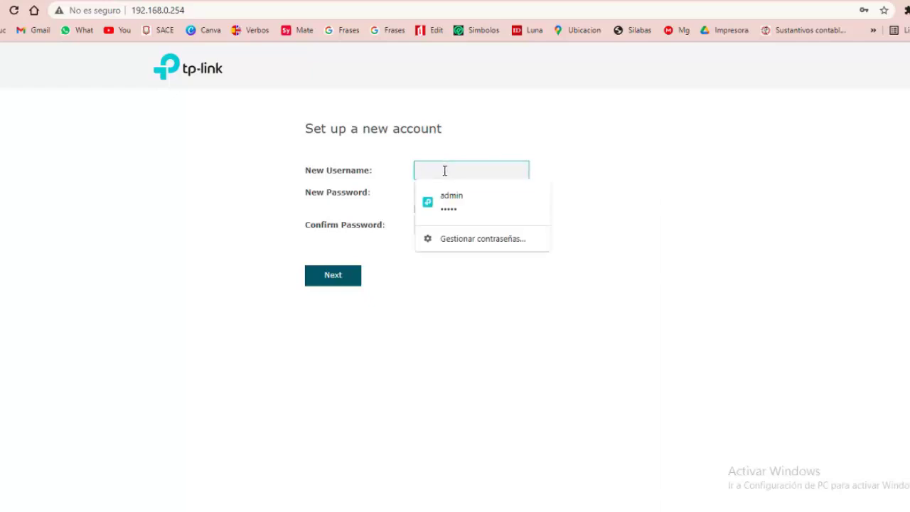
text(admin)
key(Tab)
text(••••••)
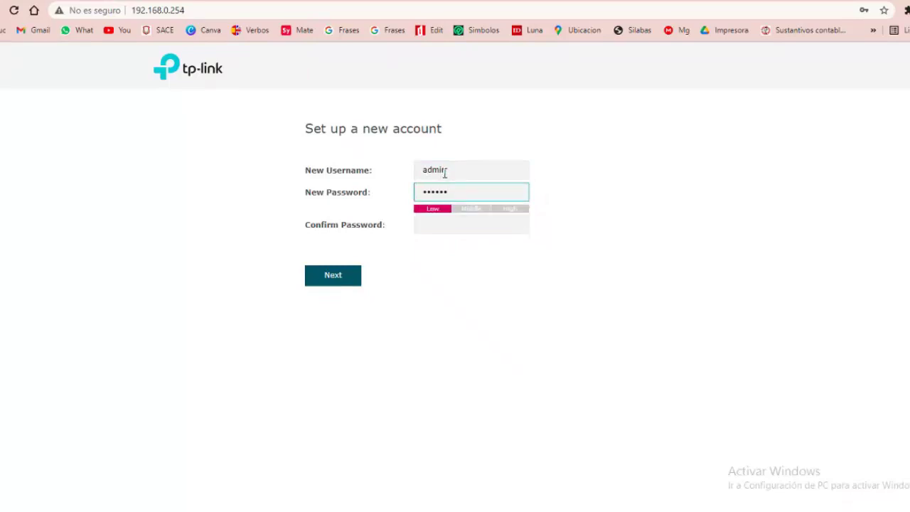
click(449, 220)
text(••••••)
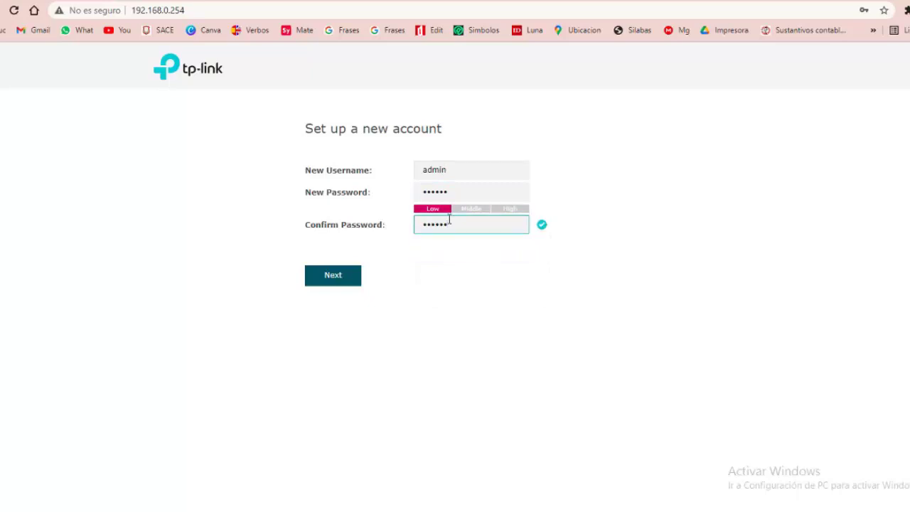
click(341, 282)
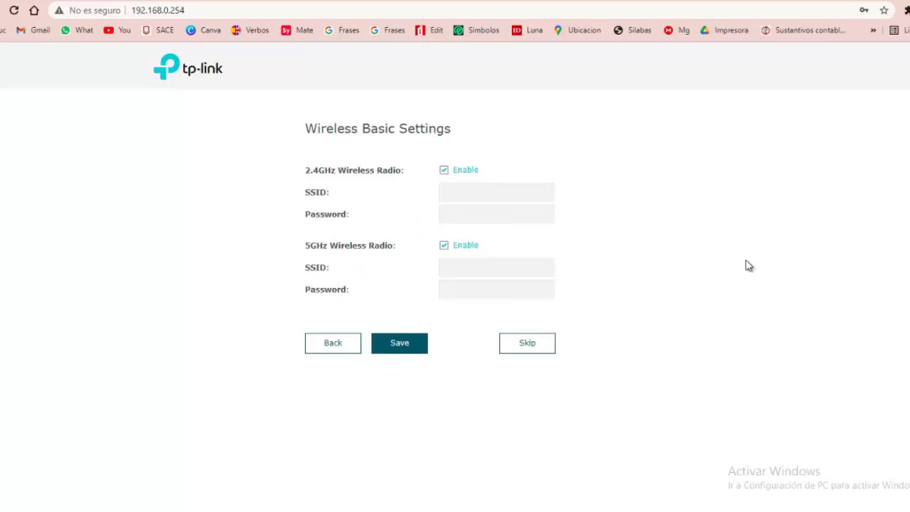
Name the 2.4GHz network 'INTERNET POR FIHCAS 2.4' and the 5GHz network 'INTERNET POR FICHAS 5.0'
click(451, 192)
text(inte)
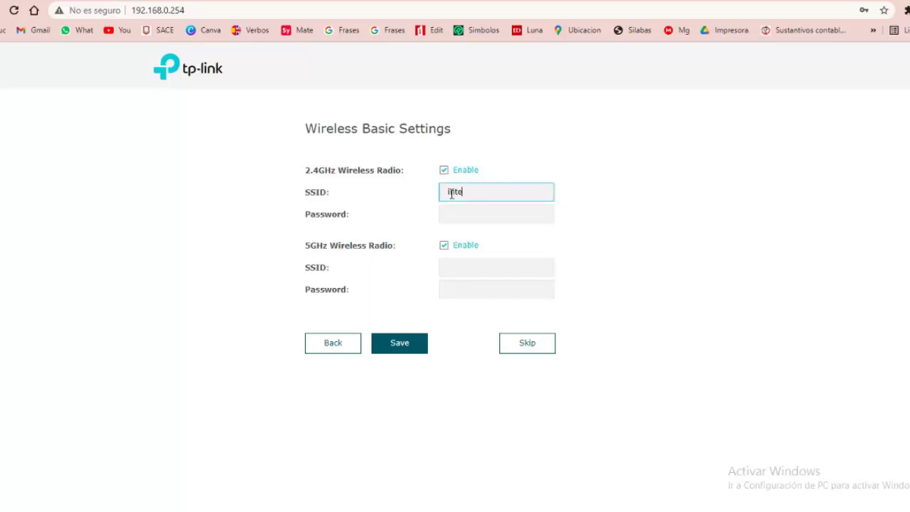
key(BackSpace)
key(BackSpace)
key(BackSpace)
key(BackSpace)
text(INTERNET POR F)
key(BackSpace)
key(BackSpace)
text(FIHCAS )
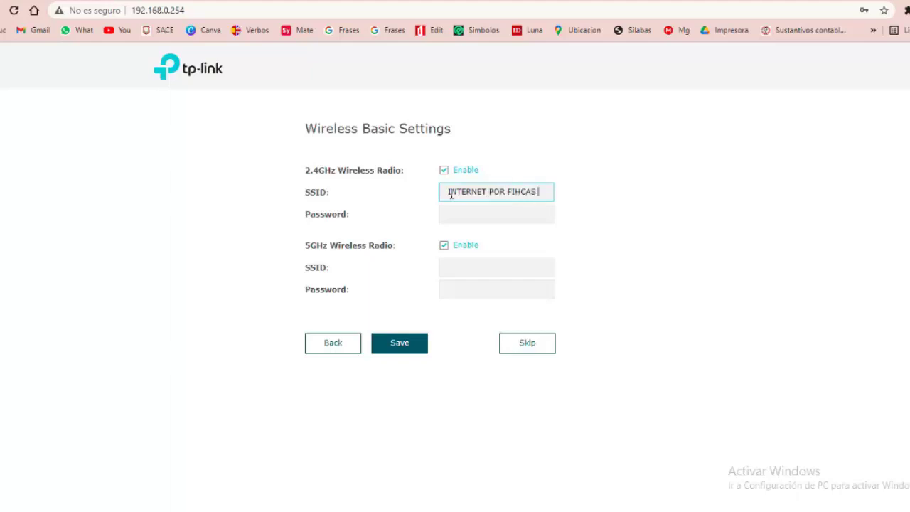
text(2.4)
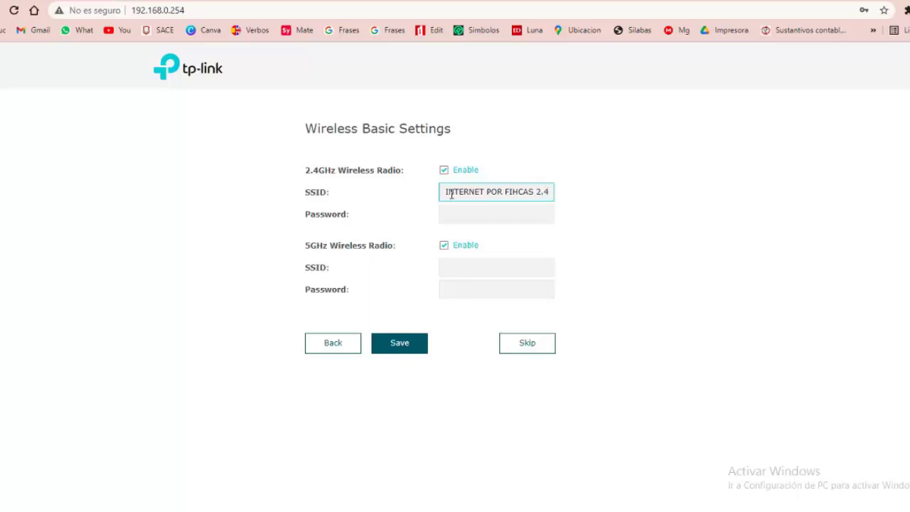
click(461, 272)
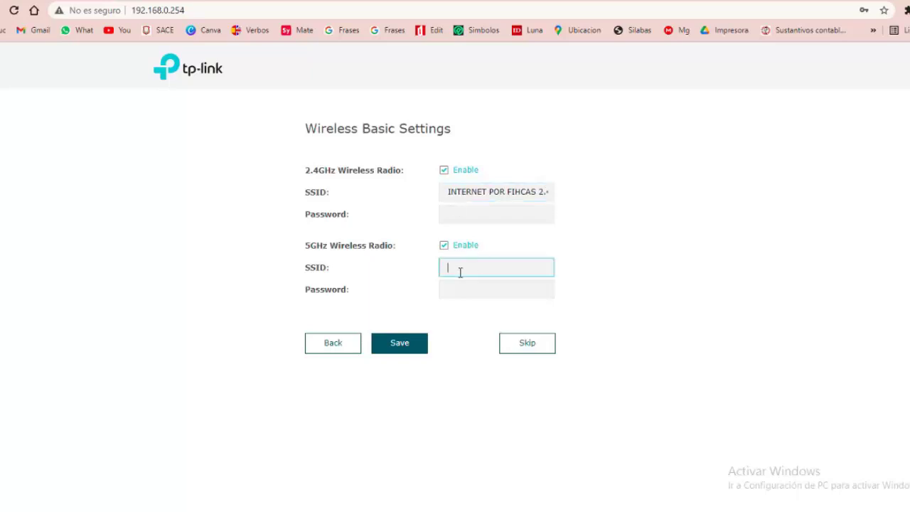
text(INTERNET POR FICHAS )
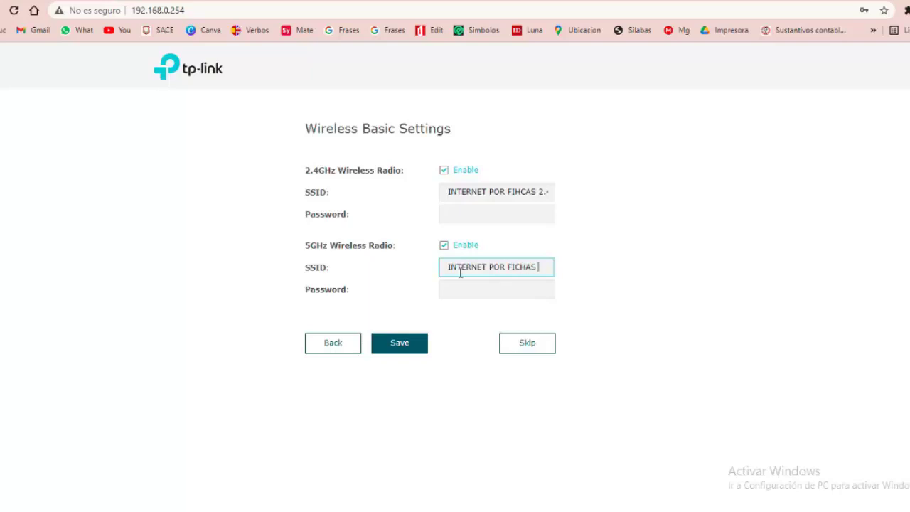
text(5.0)
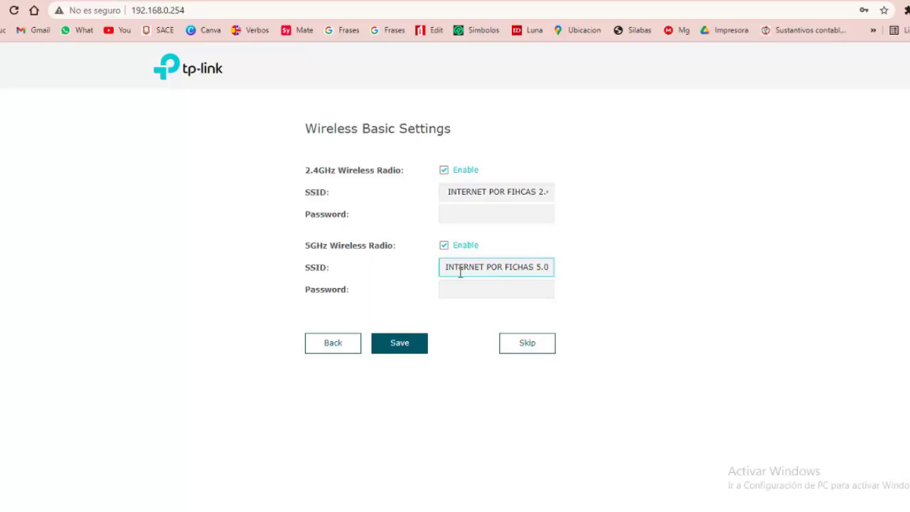
click(409, 354)
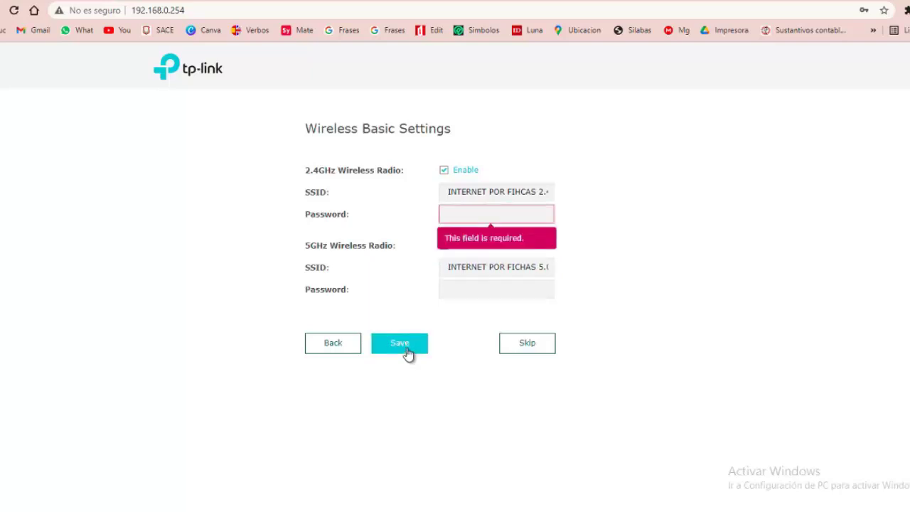
Enter an 8-character password for both the 2.4GHz and 5GHz networks and save
click(472, 220)
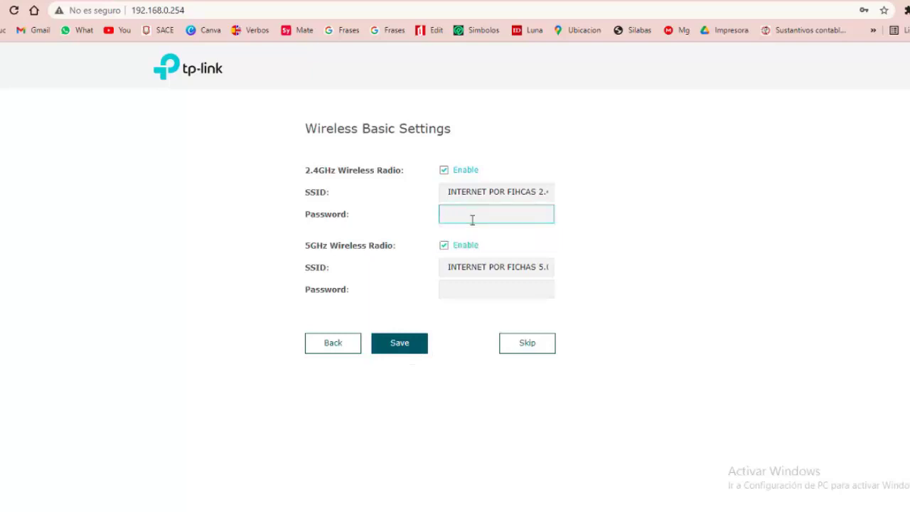
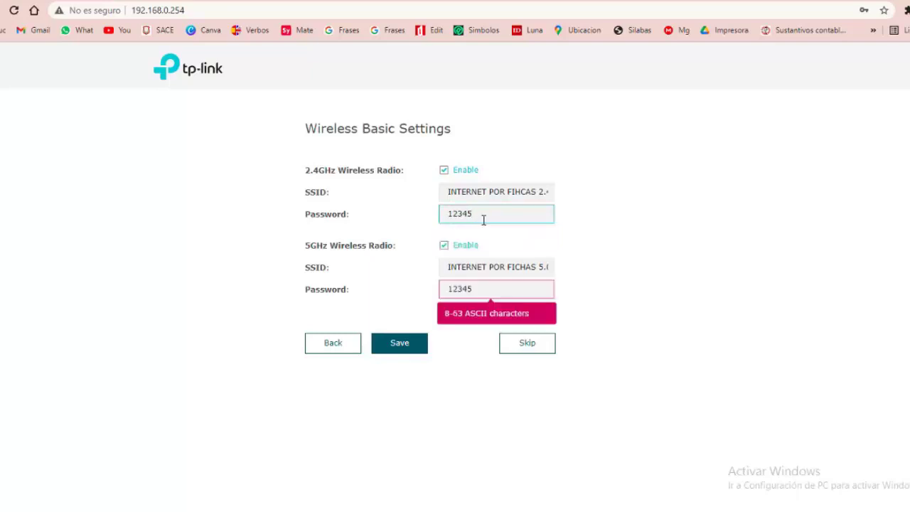
click(481, 291)
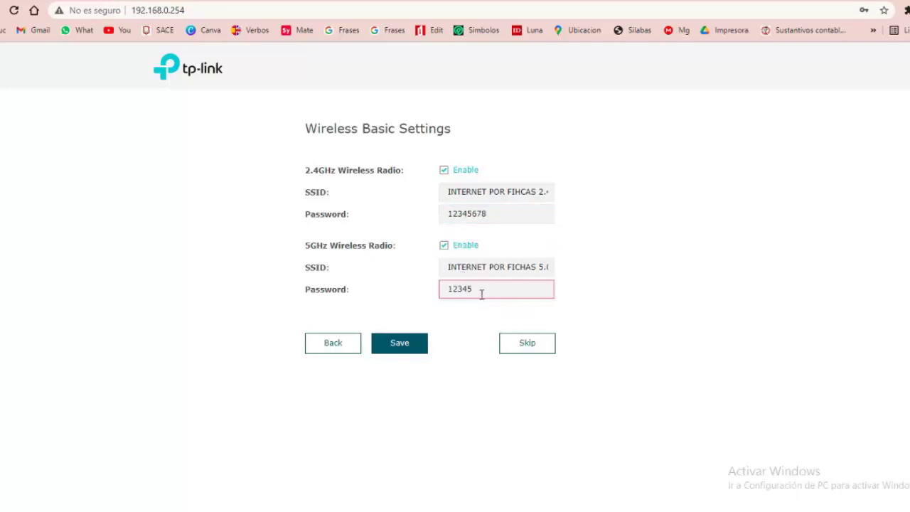
click(400, 347)
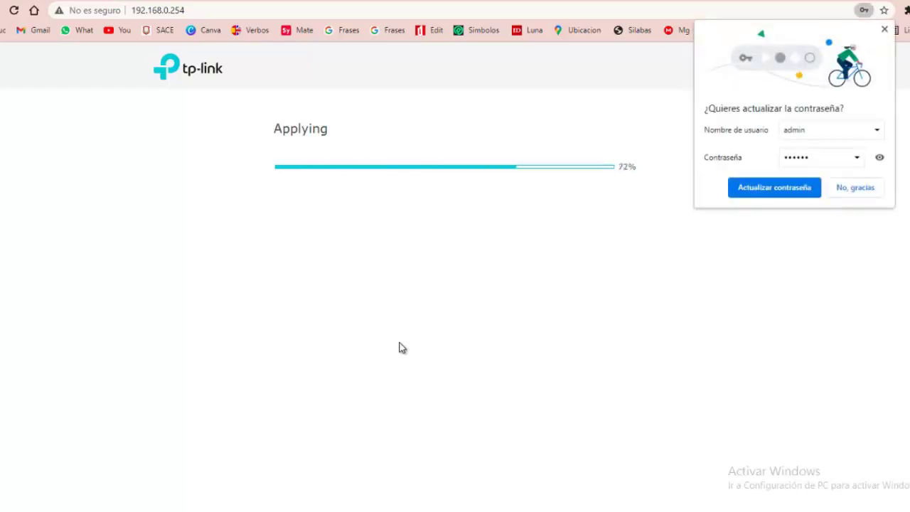
Dismiss the password bubble, confirm the new Wi-Fi connection, and finish quick setup to reach the Status page
click(792, 189)
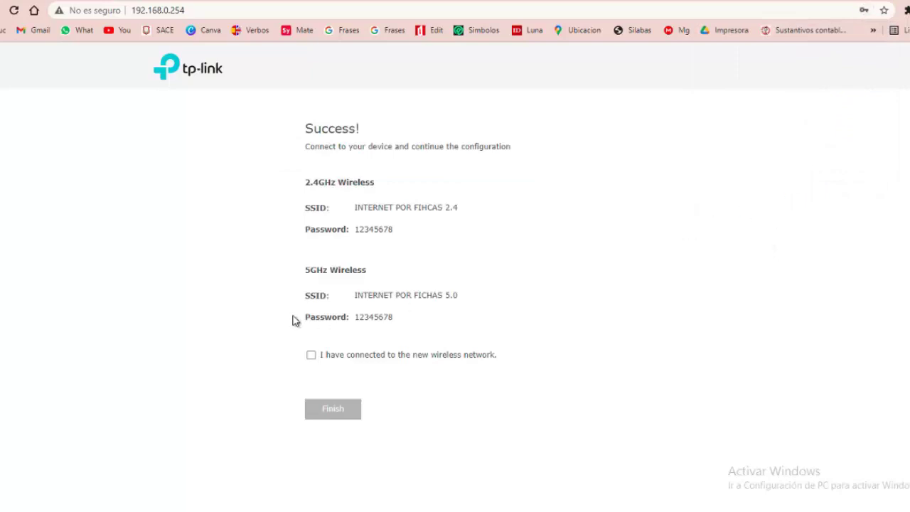
click(310, 354)
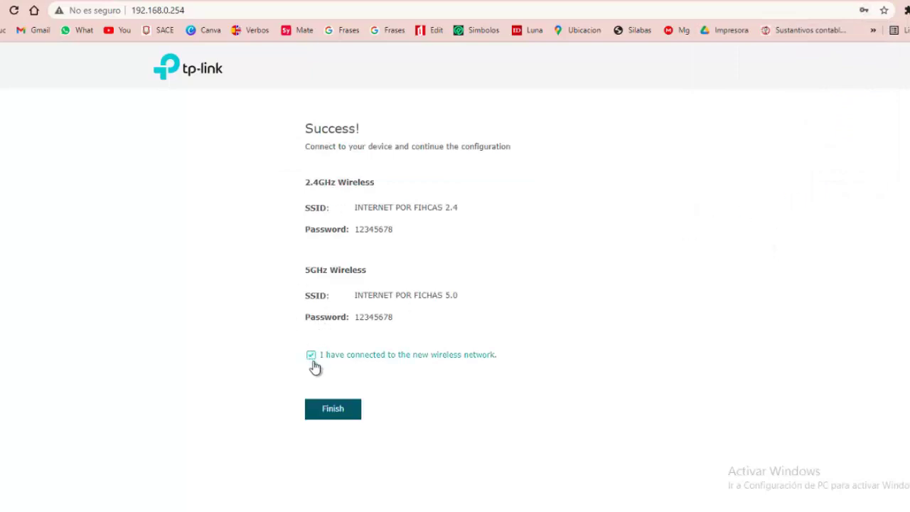
click(333, 412)
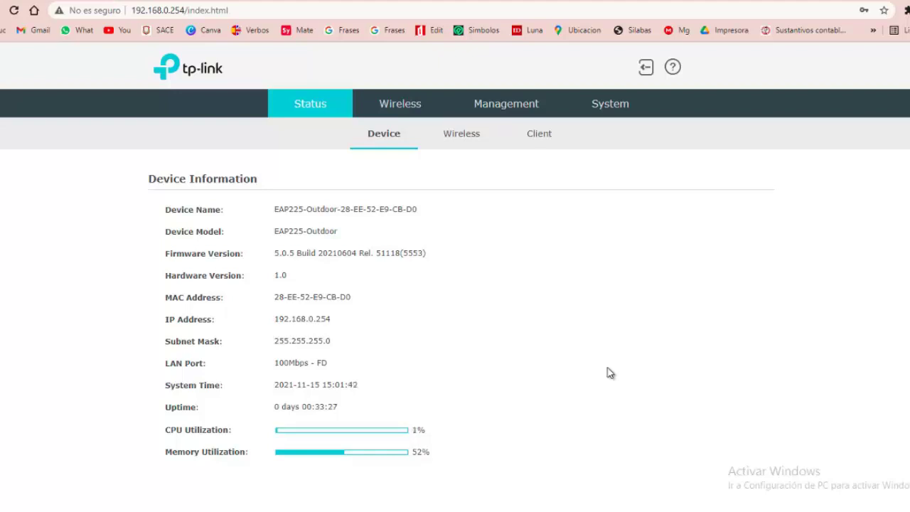
Check the Status wireless SSID list, then view the 2.4GHz Wireless Settings for INTERNET POR FIHCAS 2.4
click(471, 148)
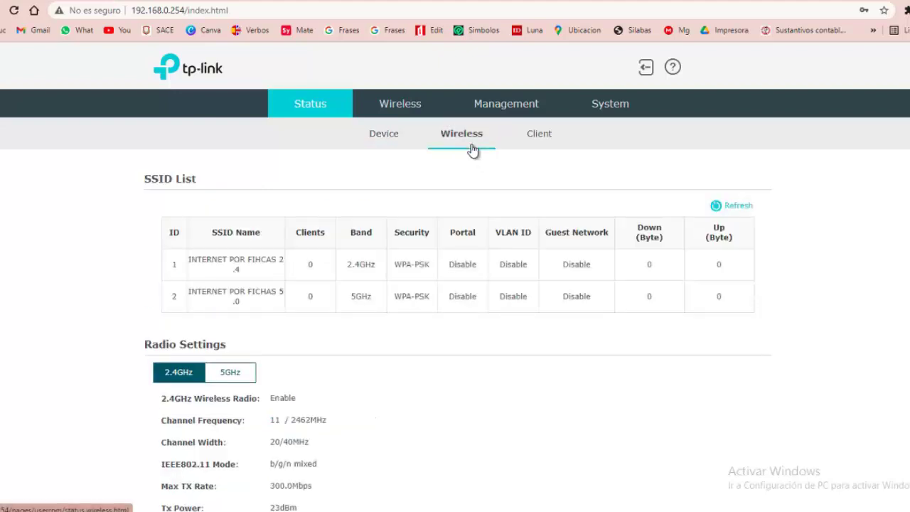
click(412, 103)
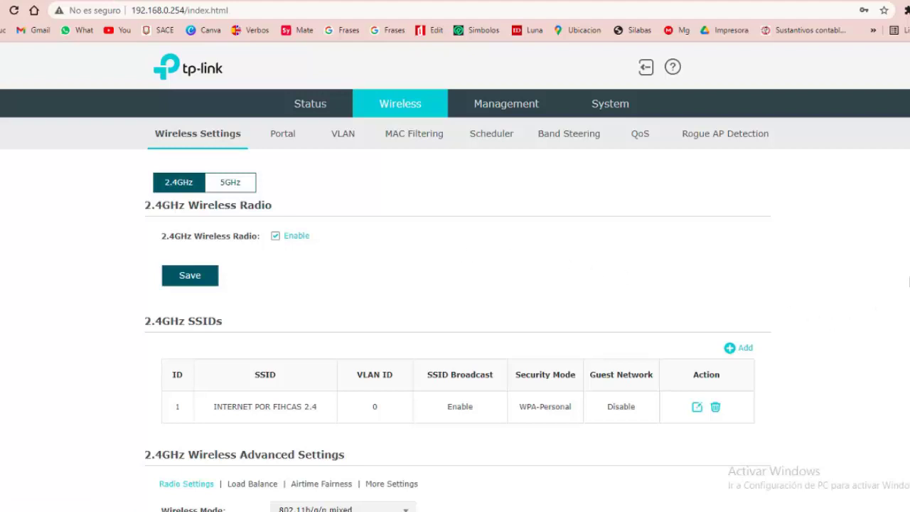
scroll(459, 341, down, 2)
scroll(458, 341, up, 2)
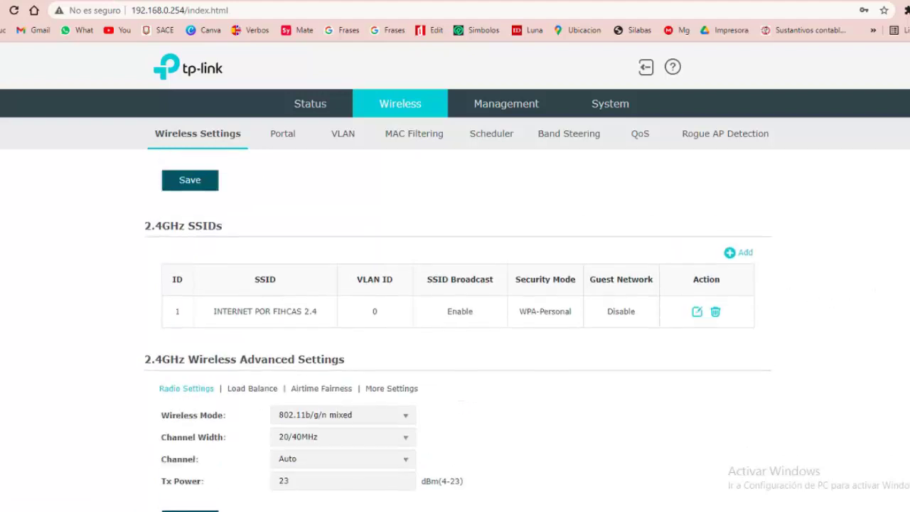
scroll(458, 332, down, 2)
scroll(459, 332, up, 1)
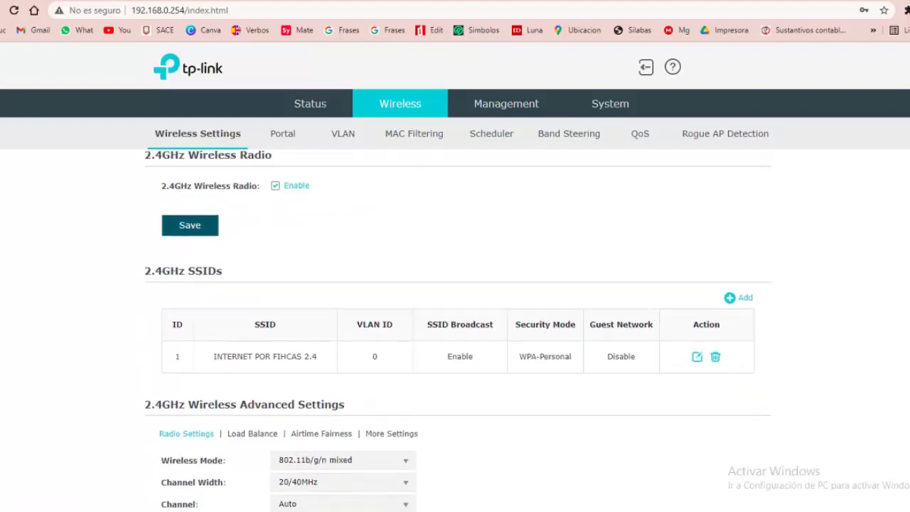
scroll(459, 332, down, 1)
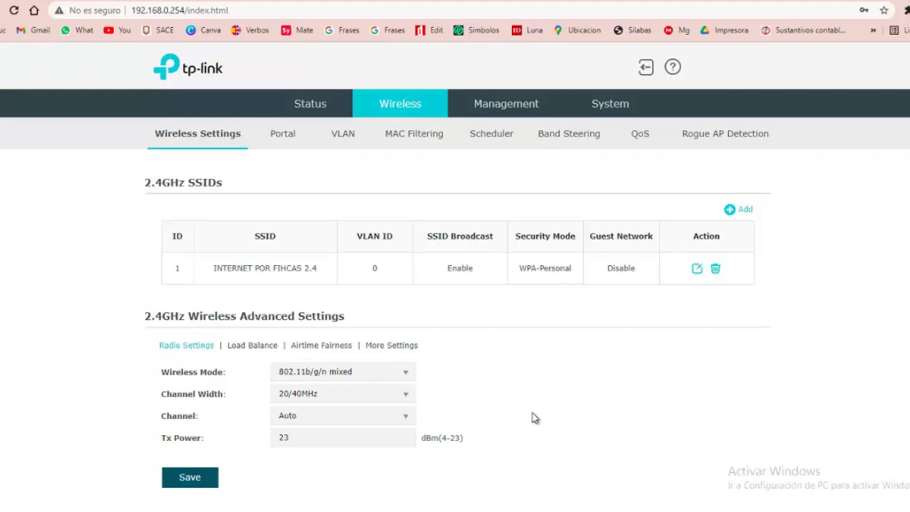
Keep the 2.4GHz radio at 802.11b/g/n mixed, 20/40MHz width and Auto channel
click(409, 375)
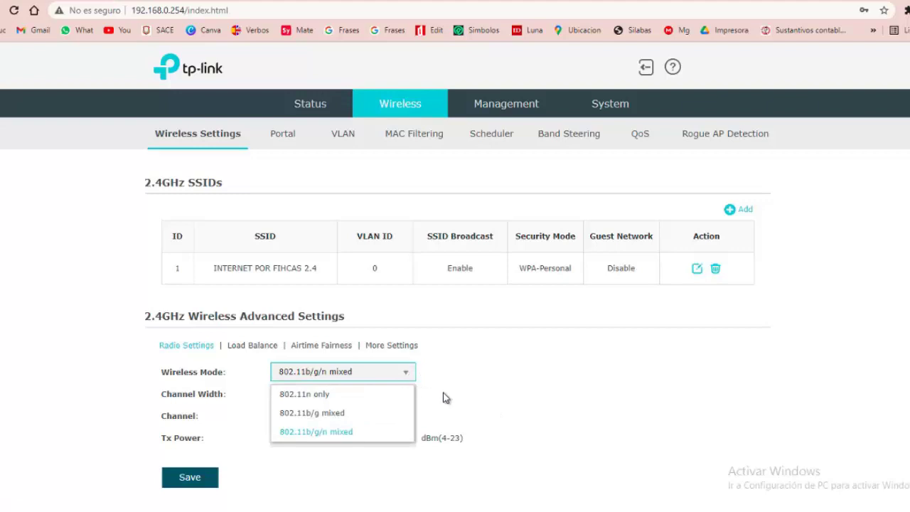
click(306, 437)
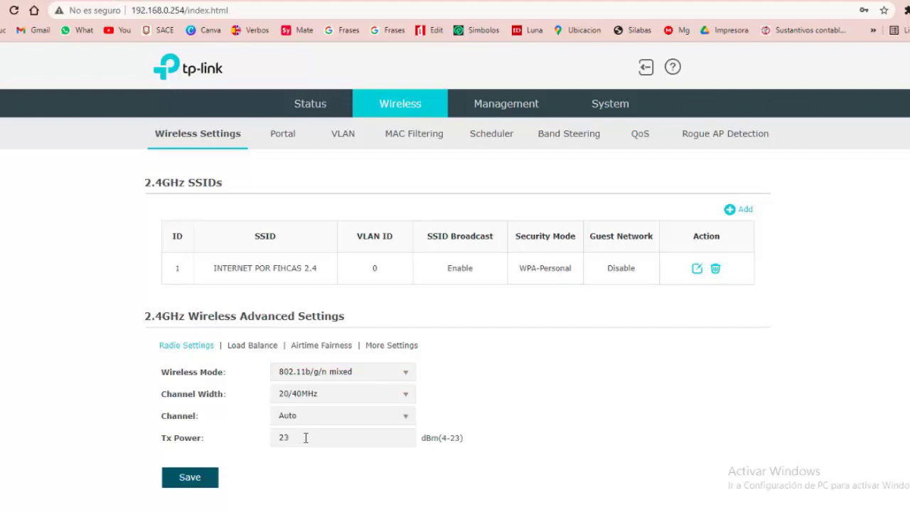
click(404, 401)
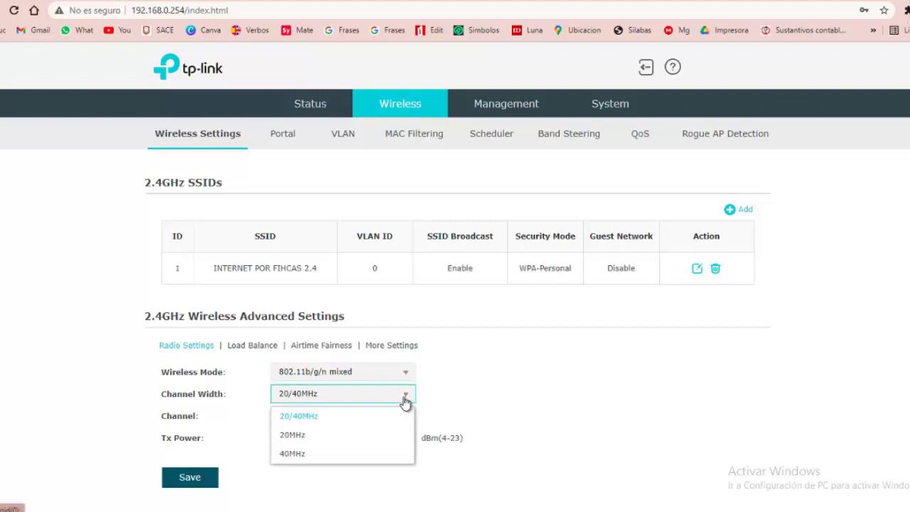
click(405, 401)
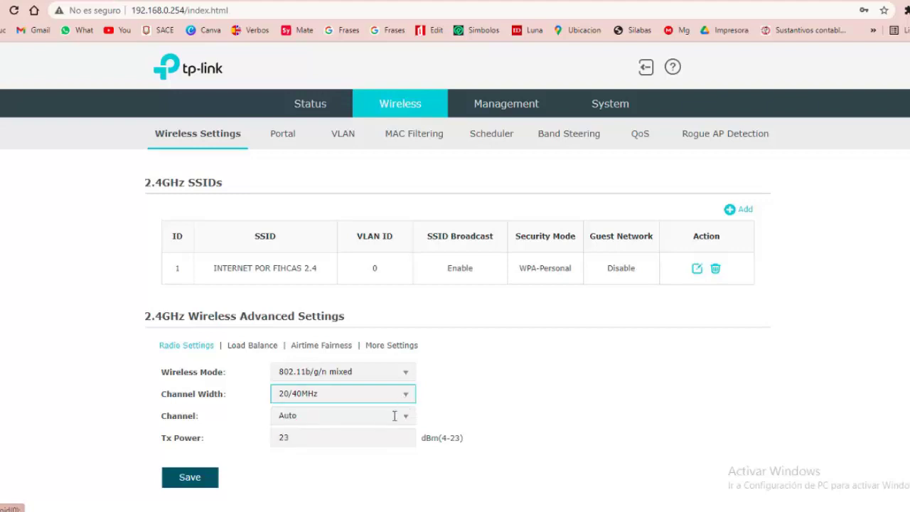
click(400, 420)
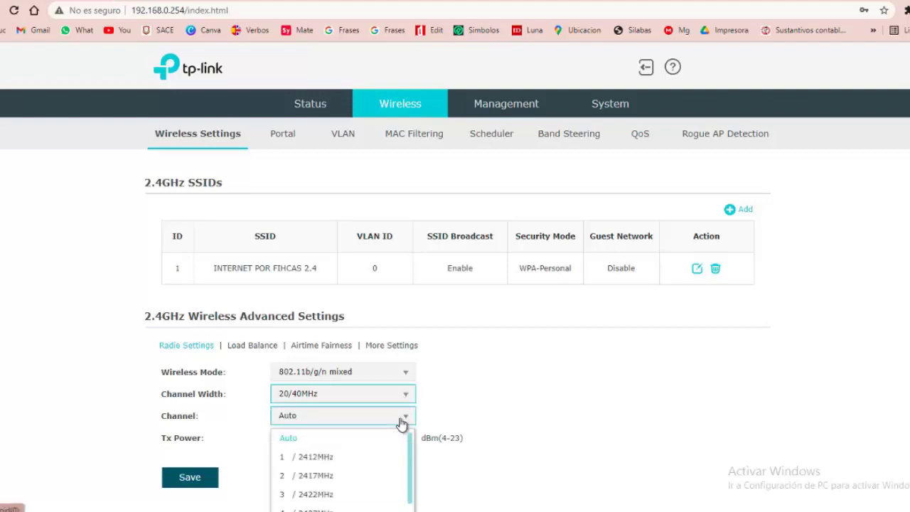
click(404, 420)
Lower the 2.4GHz Tx Power from 23 to 15 dBm and save
click(378, 436)
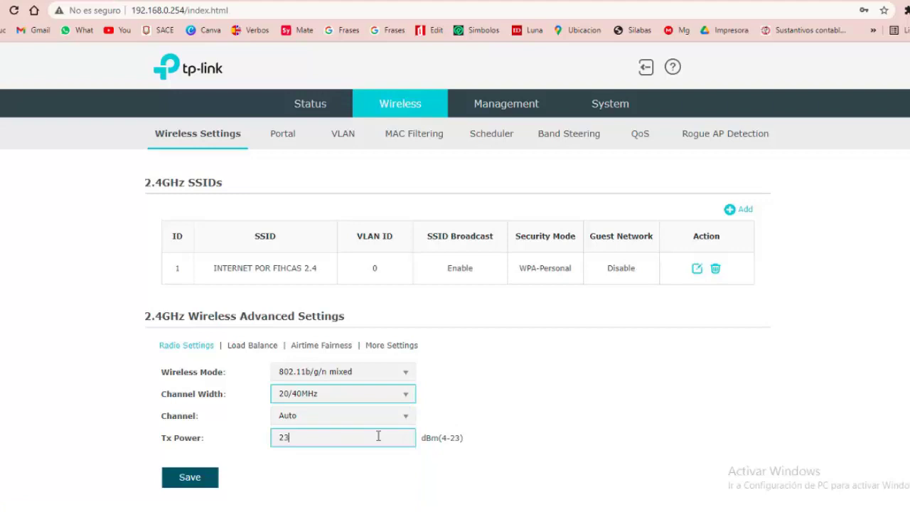
key(BackSpace)
key(BackSpace)
text(15)
click(213, 481)
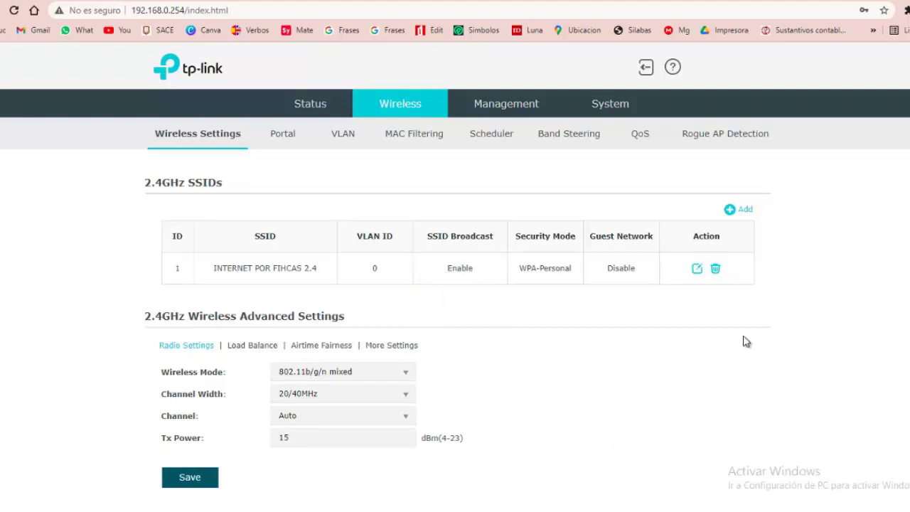
Set Security Mode to None for the 2.4GHz SSID INTERNET POR FIHCAS 2.4 and confirm
click(698, 269)
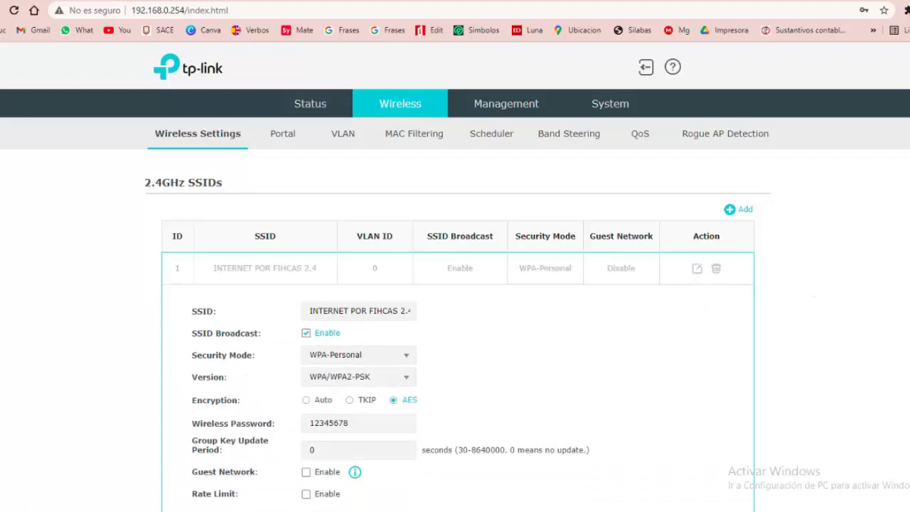
scroll(672, 246, down, 2)
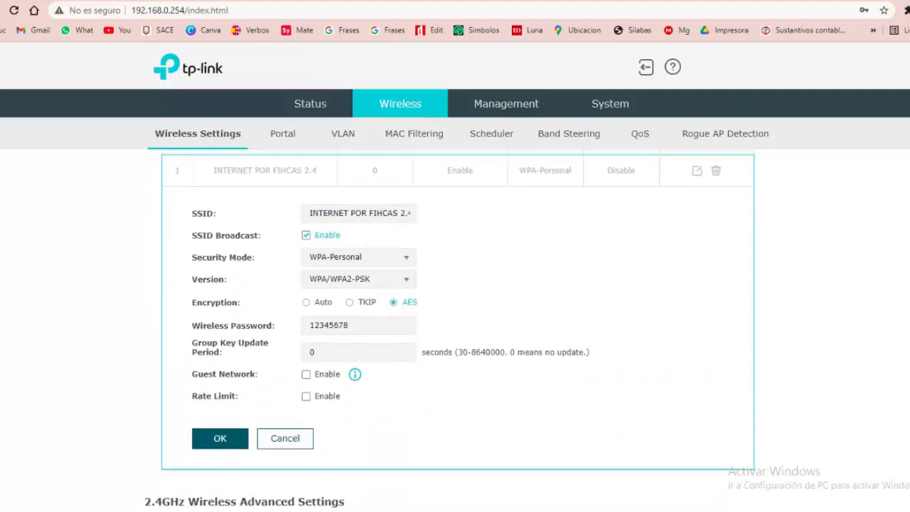
scroll(672, 247, up, 2)
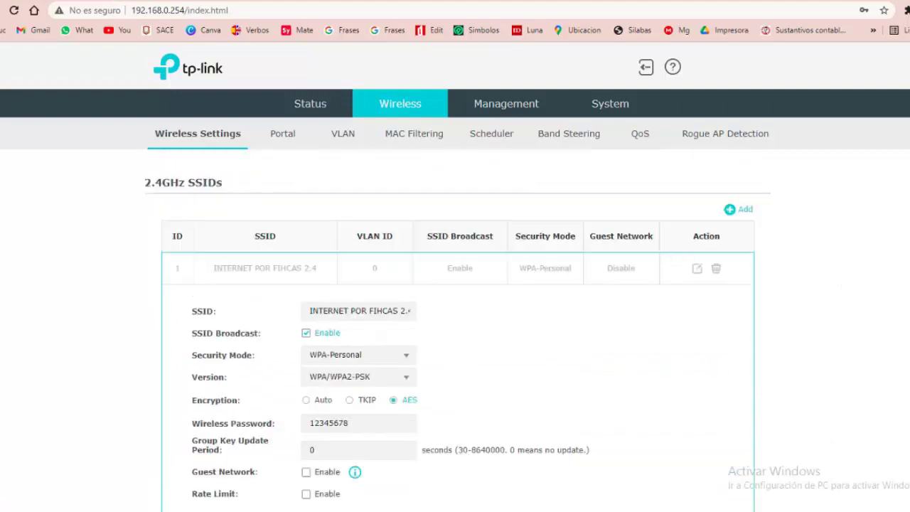
scroll(458, 334, down, 1)
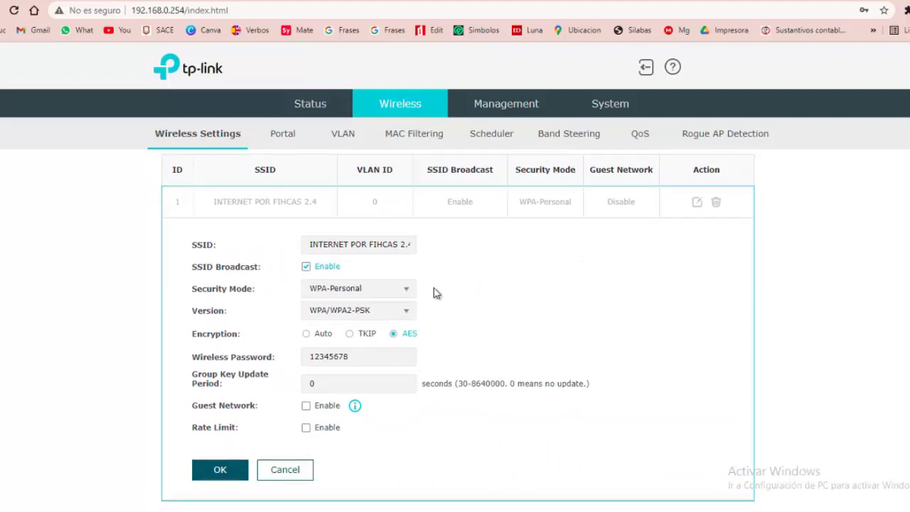
click(407, 290)
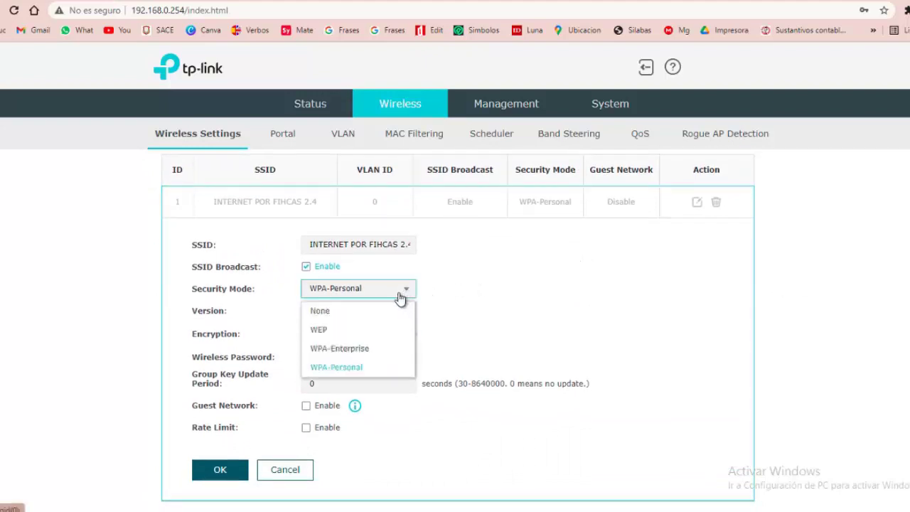
click(336, 312)
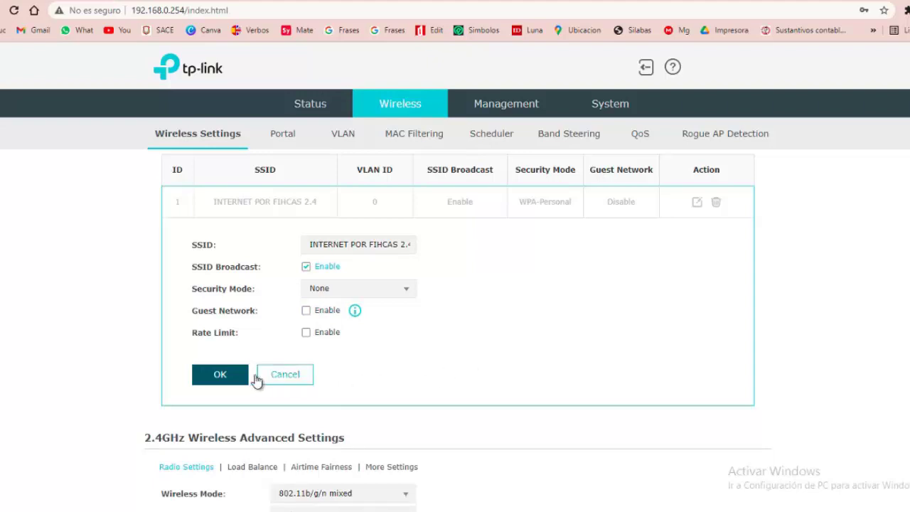
click(226, 378)
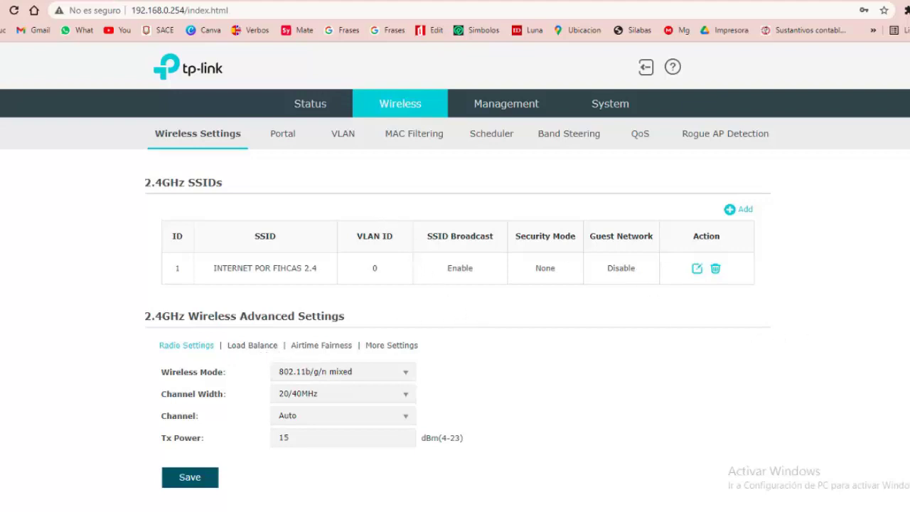
scroll(458, 323, up, 2)
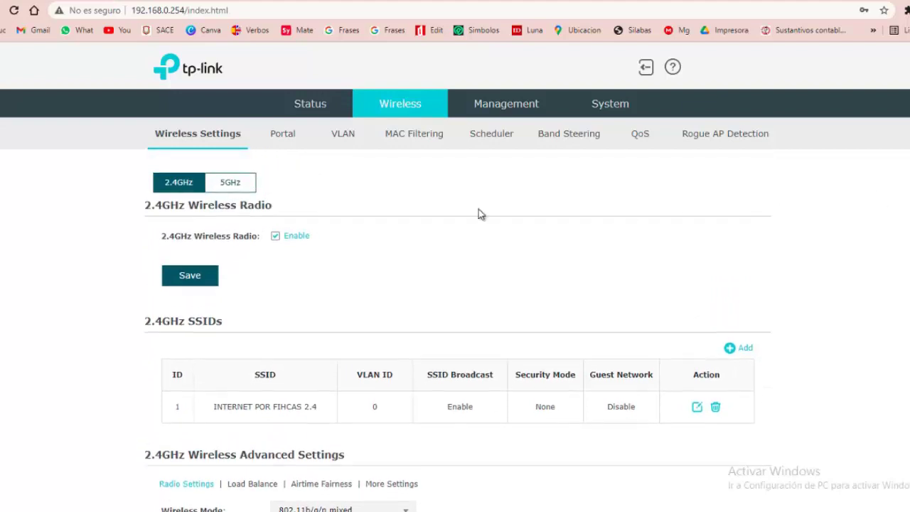
On the 5GHz band, set INTERNET POR FICHAS 5.0's Security Mode to None and confirm
click(229, 188)
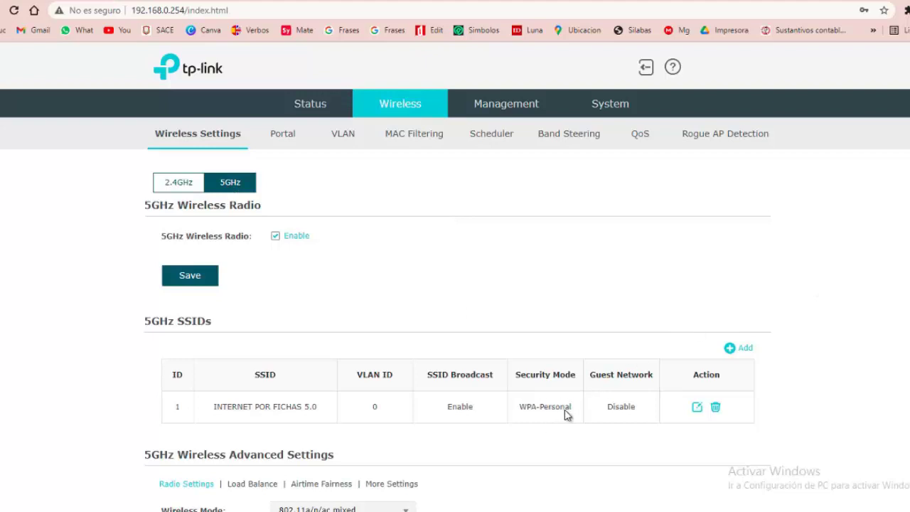
click(698, 409)
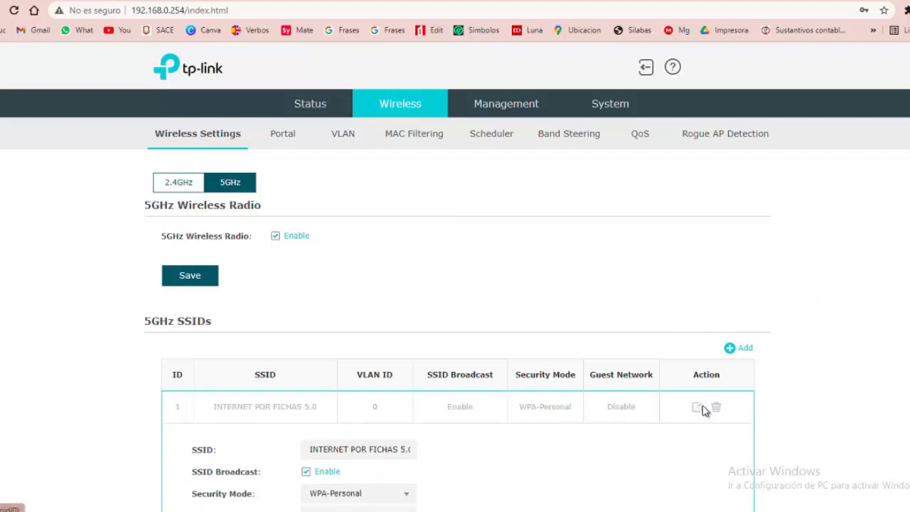
scroll(704, 411, down, 3)
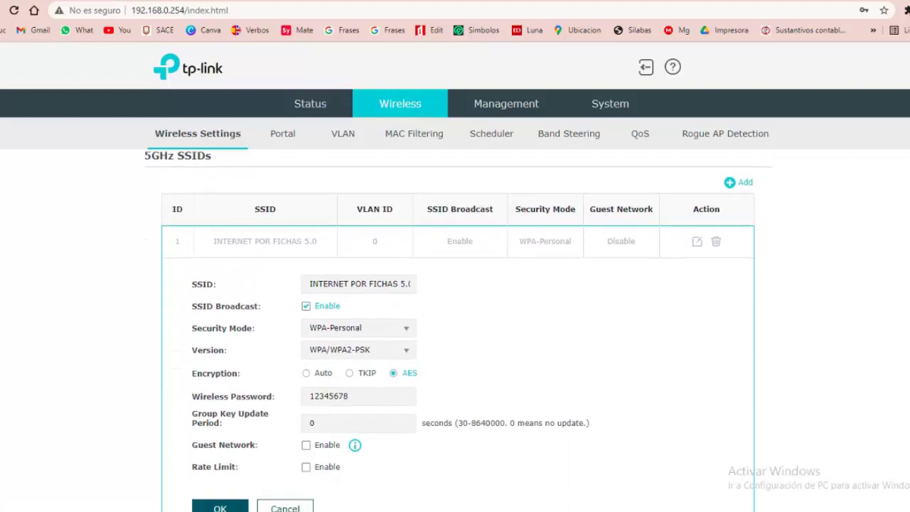
click(404, 334)
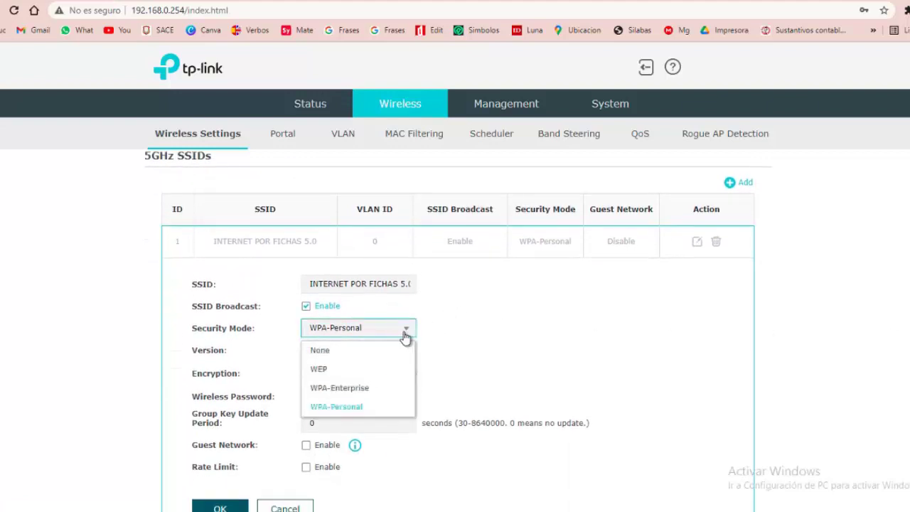
click(341, 351)
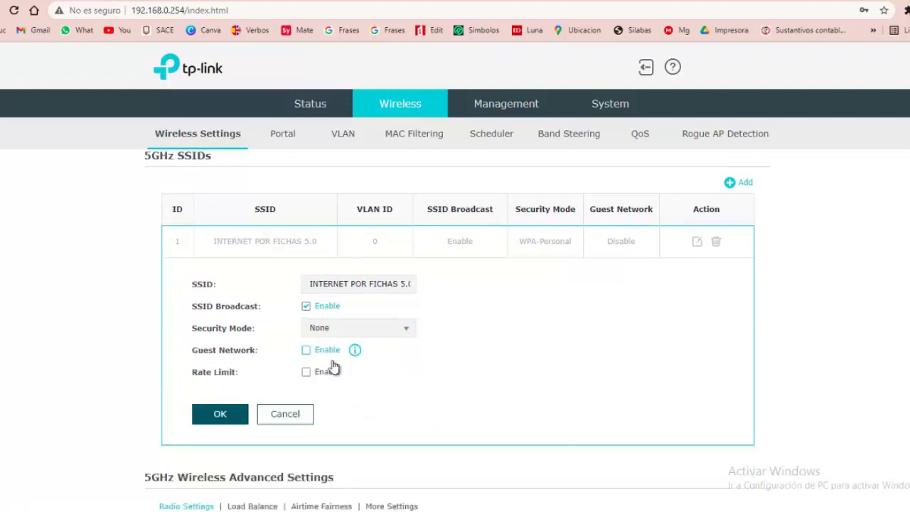
click(228, 418)
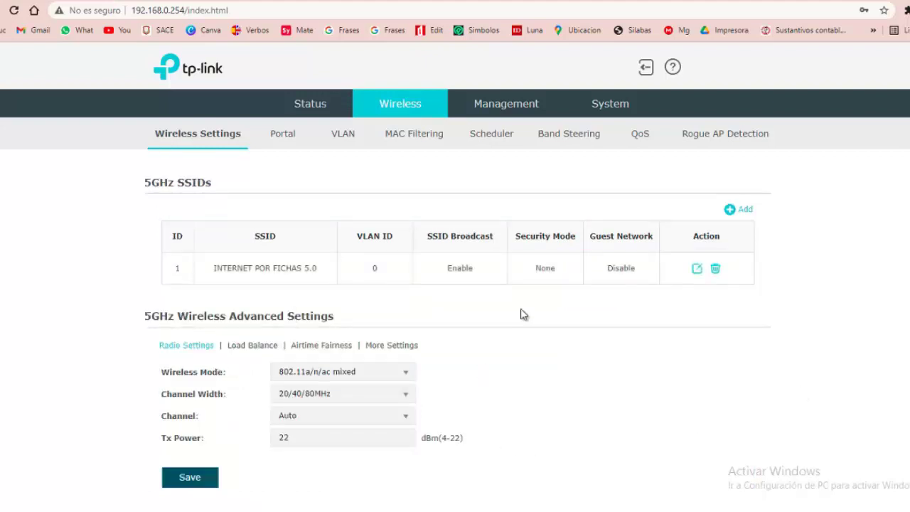
Save the 5GHz wireless settings and look over the Portal and VLAN pages
click(210, 478)
click(284, 150)
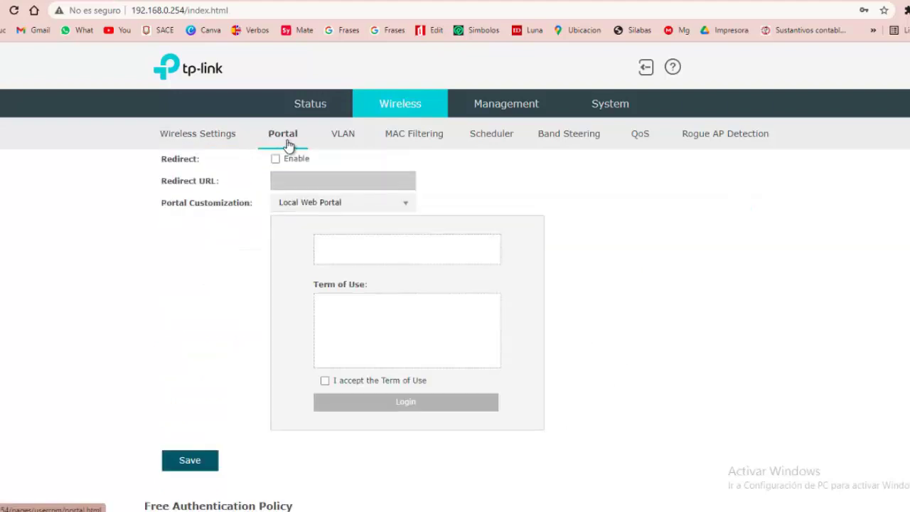
click(356, 137)
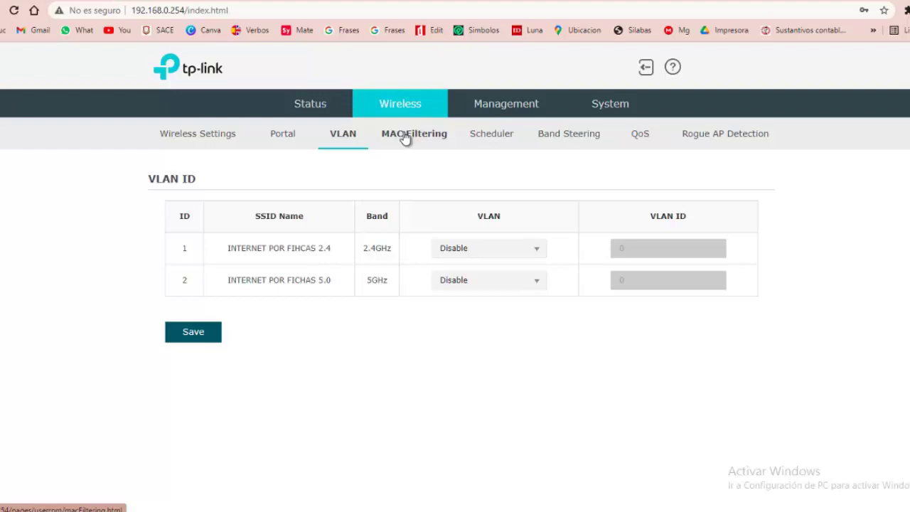
Verify in the Status SSID list that both SSIDs have no security, then open Management > Network
click(529, 103)
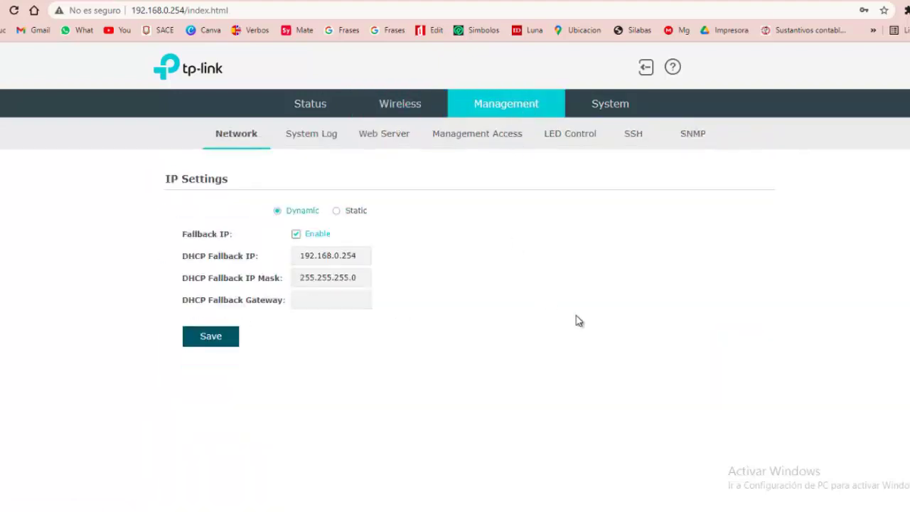
click(316, 111)
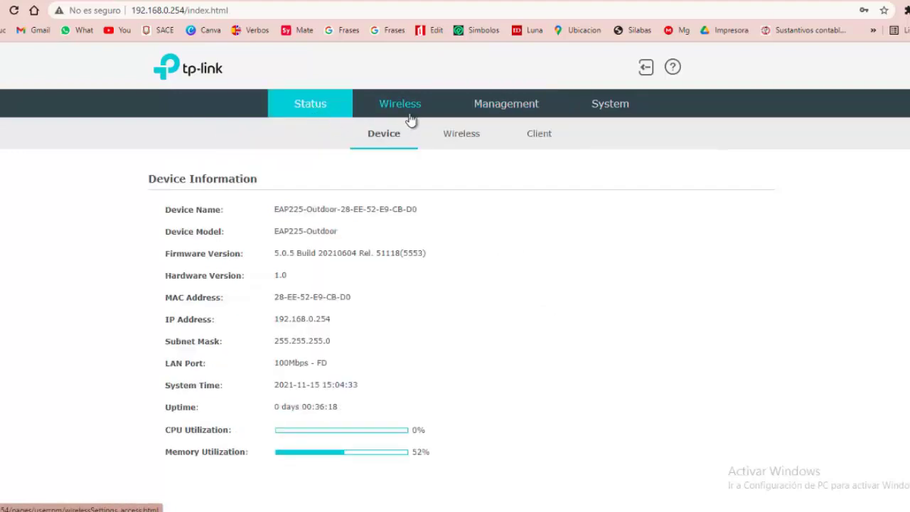
click(457, 137)
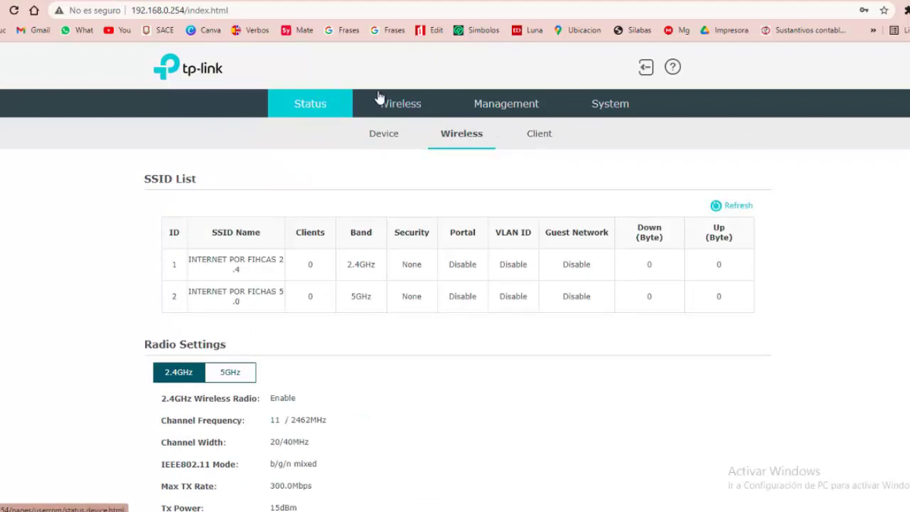
click(524, 103)
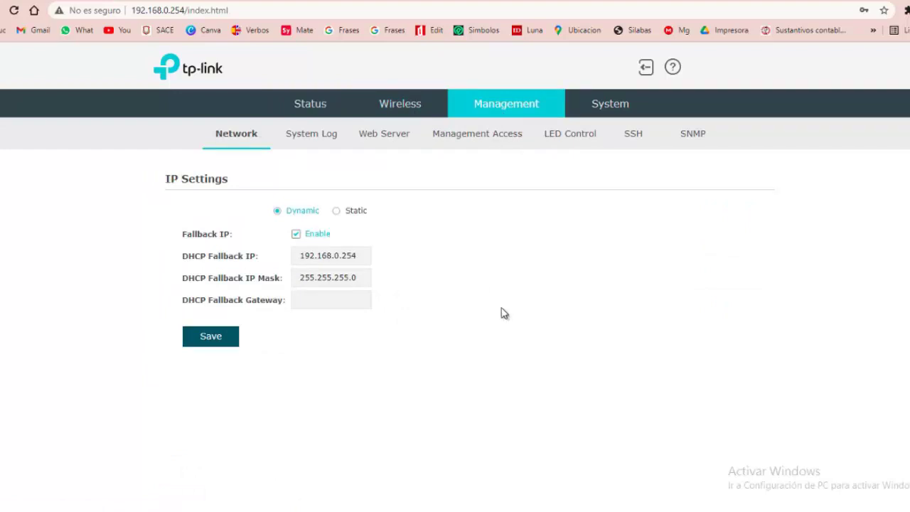
Switch the IP mode to Static and change the address to 192.168.22.223
click(337, 212)
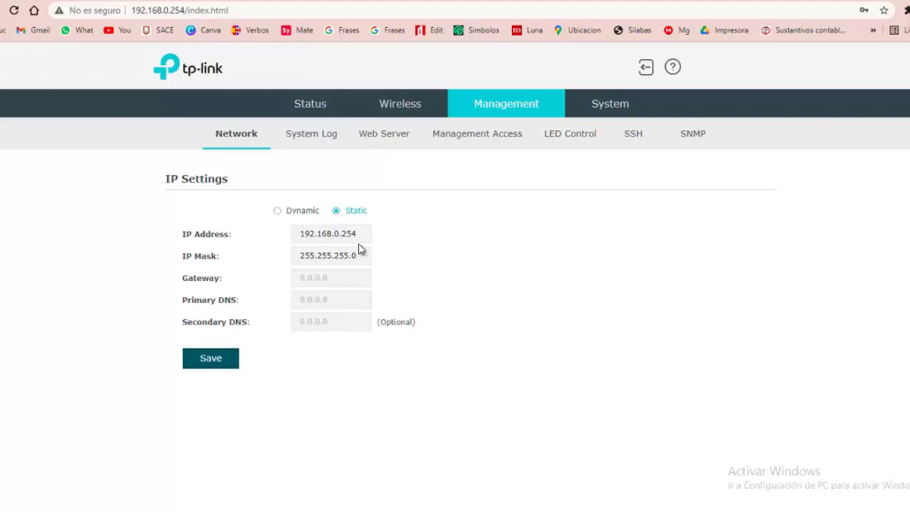
click(360, 238)
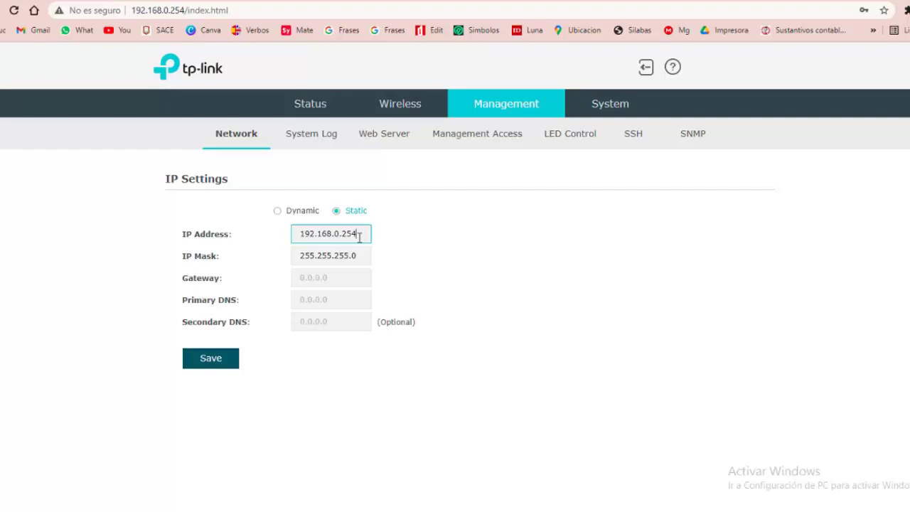
key(BackSpace)
key(BackSpace)
key(BackSpace)
key(BackSpace)
key(BackSpace)
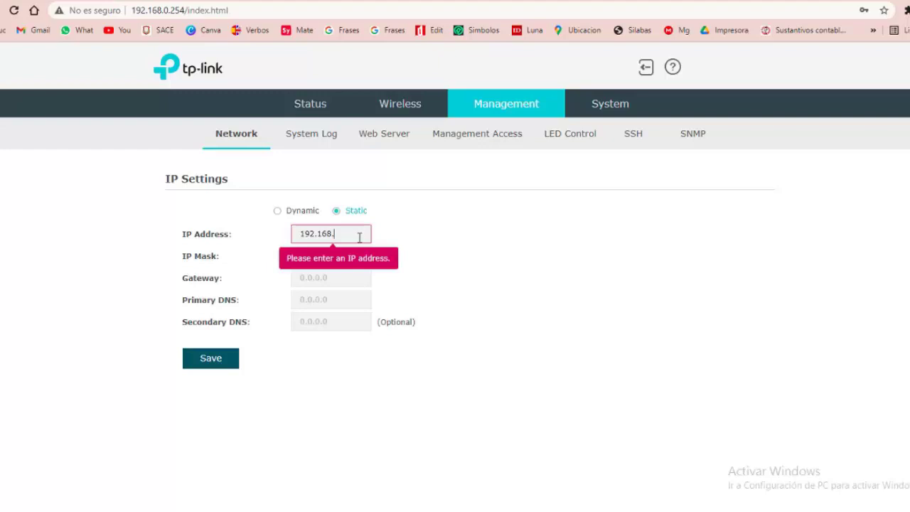
text(22.223)
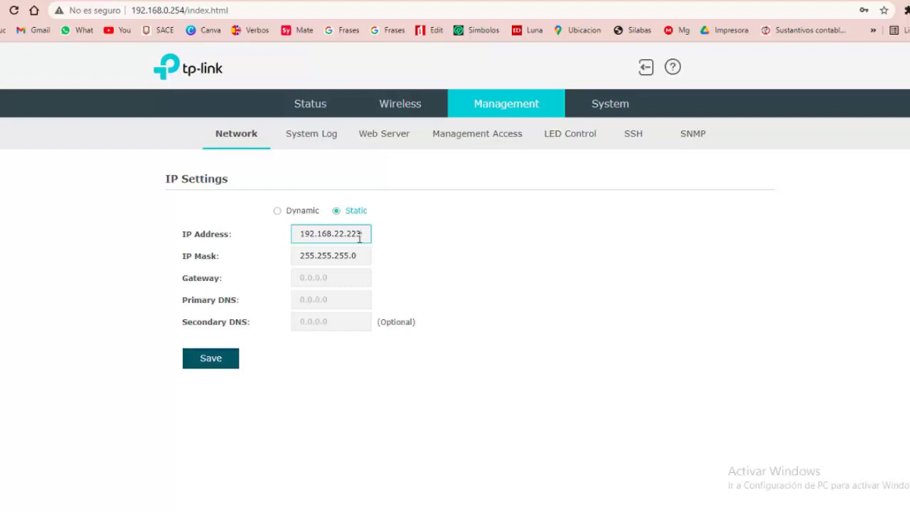
Enter gateway and primary DNS 192.168.22.22, secondary DNS 8.8.8.8, and save
click(352, 278)
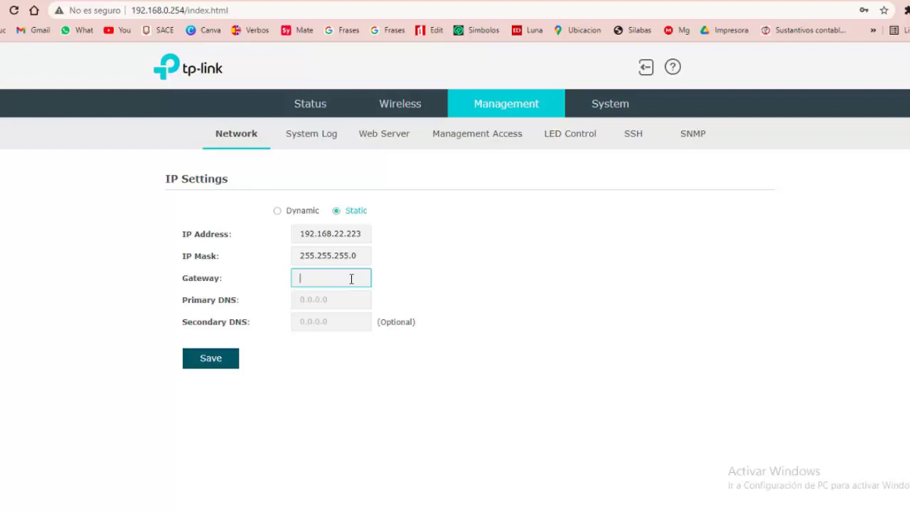
text(19)
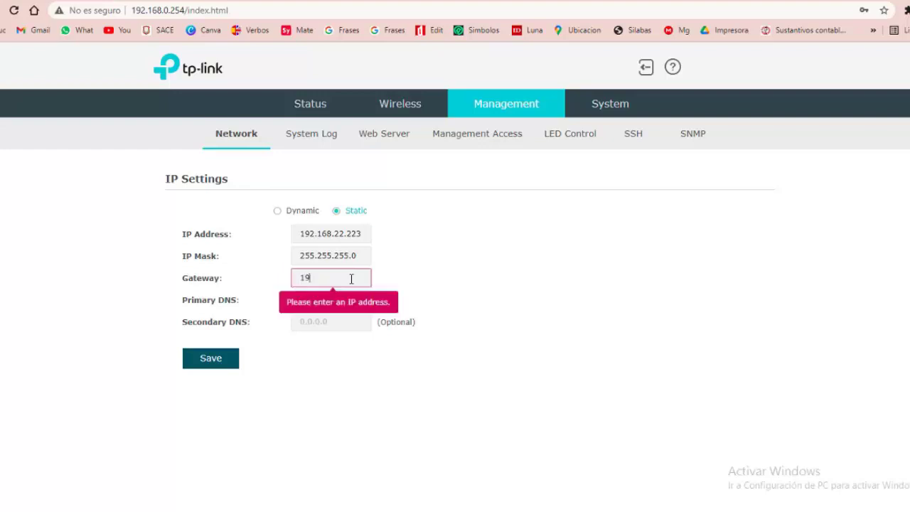
text(2.168.22.22)
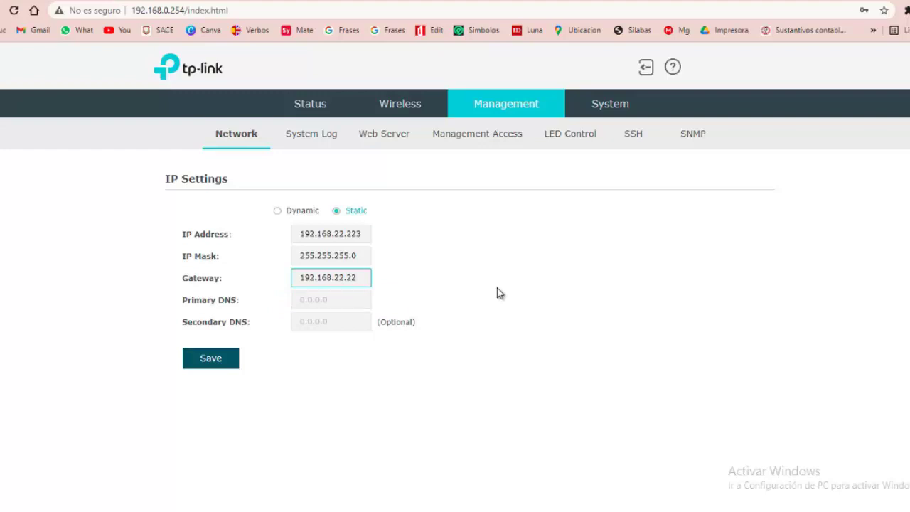
click(348, 310)
click(312, 306)
text(1)
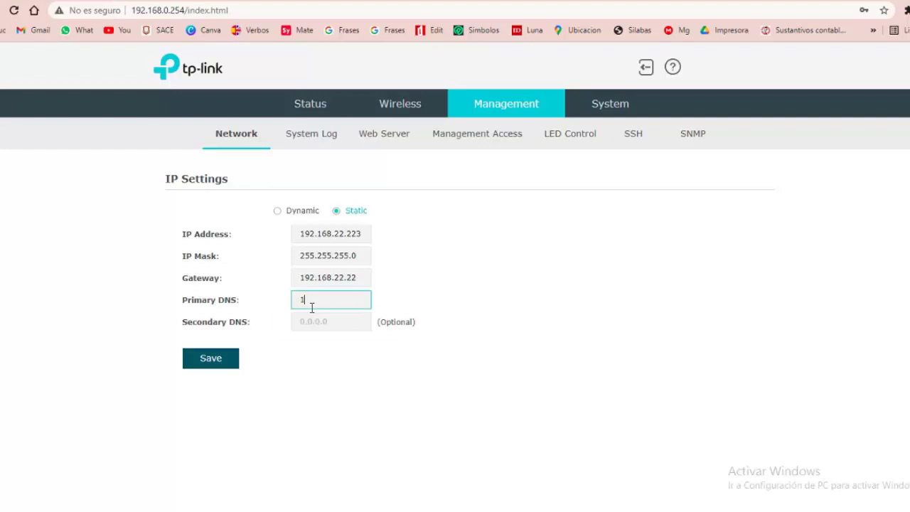
text(92.1)
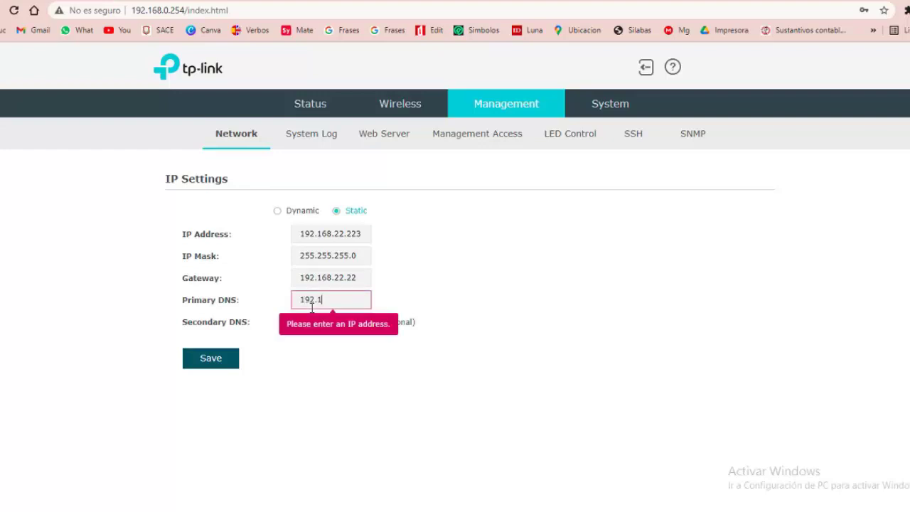
text(68.22.22)
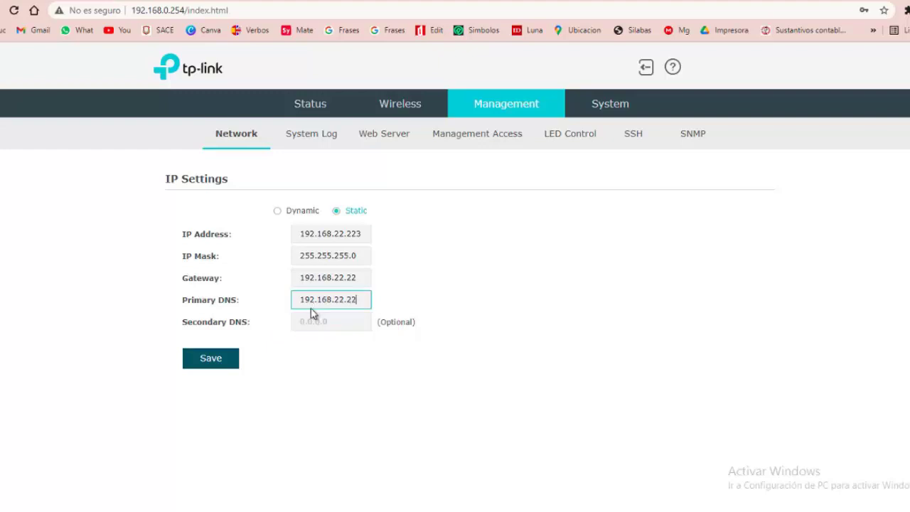
click(320, 321)
text(8.8.8.8)
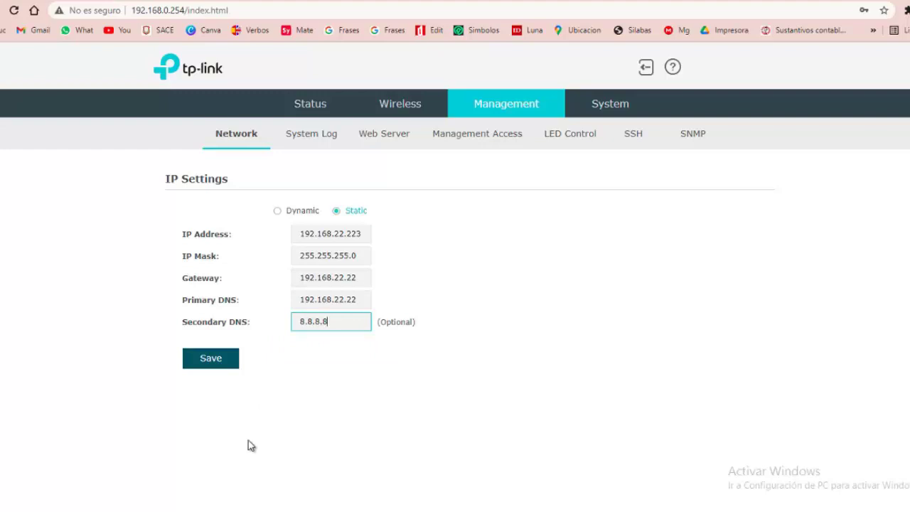
click(221, 367)
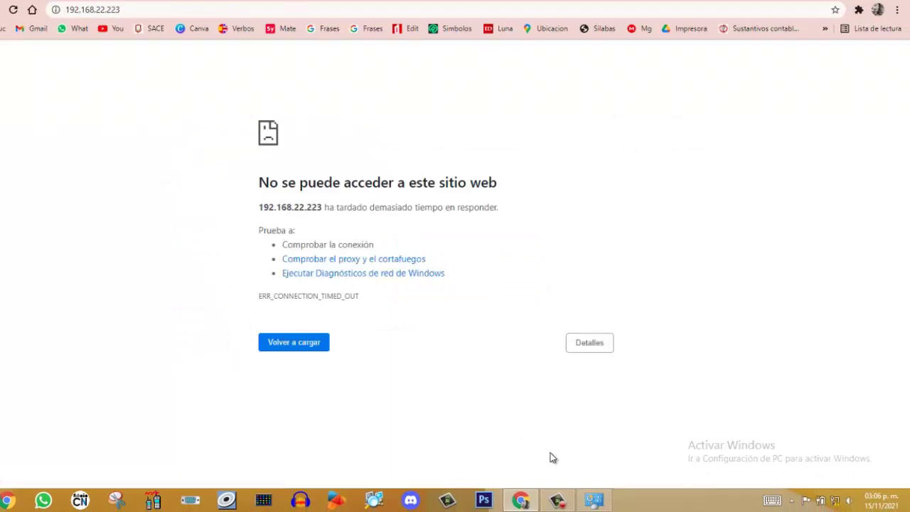
Open the TCP/IPv4 properties of the Ethernet adapter in Network Connections
click(594, 500)
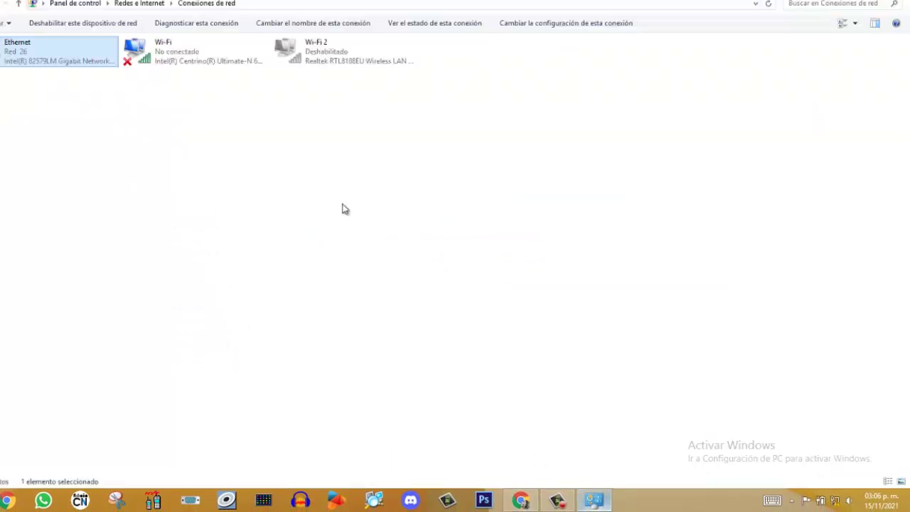
right_click(45, 52)
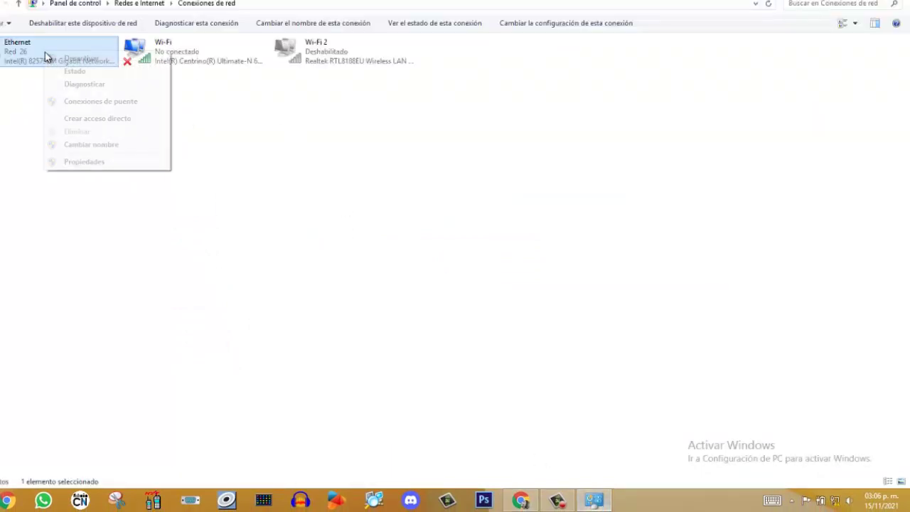
click(84, 162)
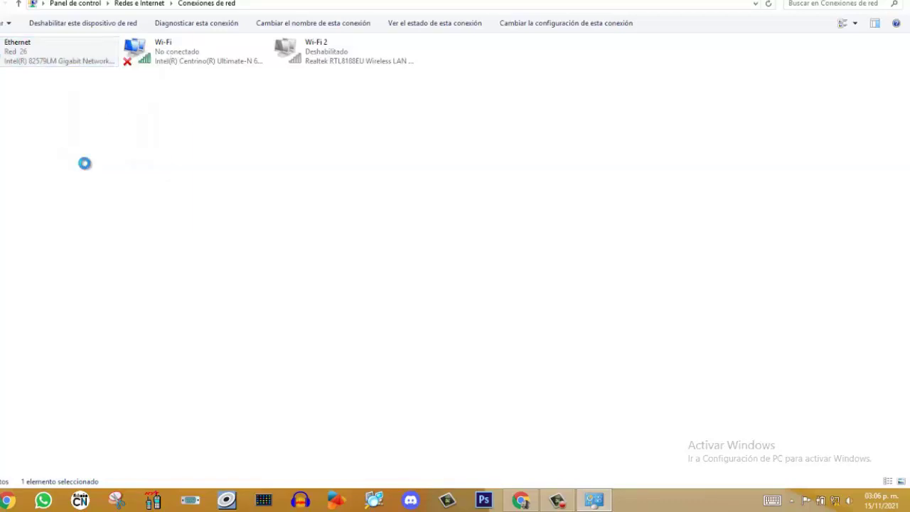
click(172, 189)
click(172, 189)
click(123, 190)
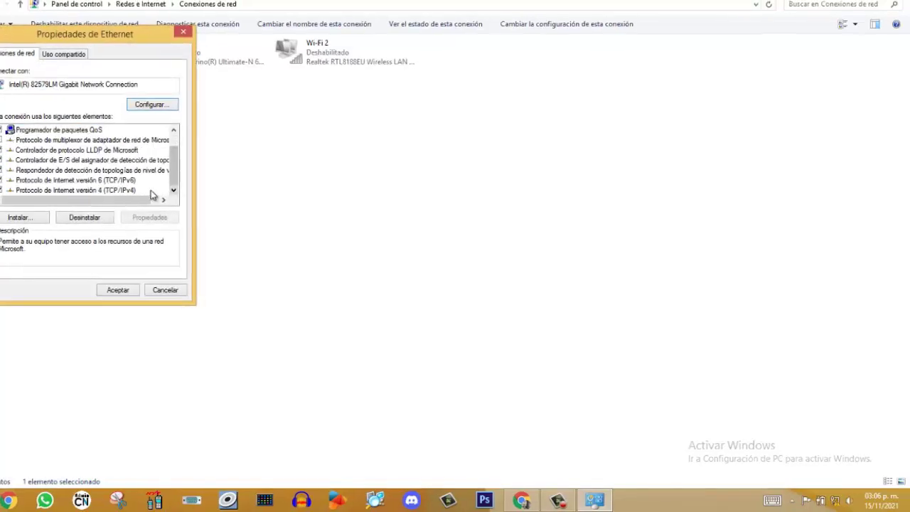
click(160, 221)
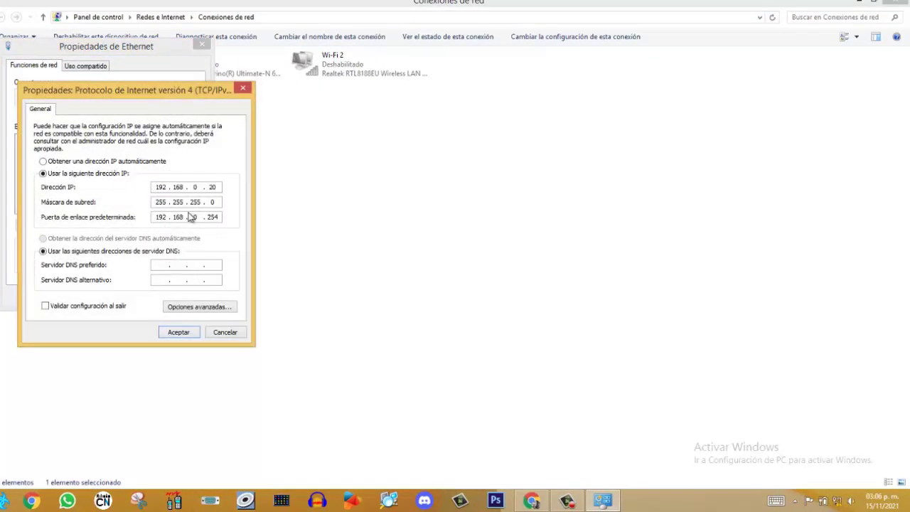
Set the IPv4 address to 192.168.22.20 and the gateway toward 192.168.22.223
double_click(195, 187)
text(22)
click(202, 217)
key(BackSpace)
key(BackSpace)
text(222)
key(BackSpace)
key(BackSpace)
text(23)
Decline the gateway warning, correct the gateway's second octet to 168, then apply and close
click(196, 307)
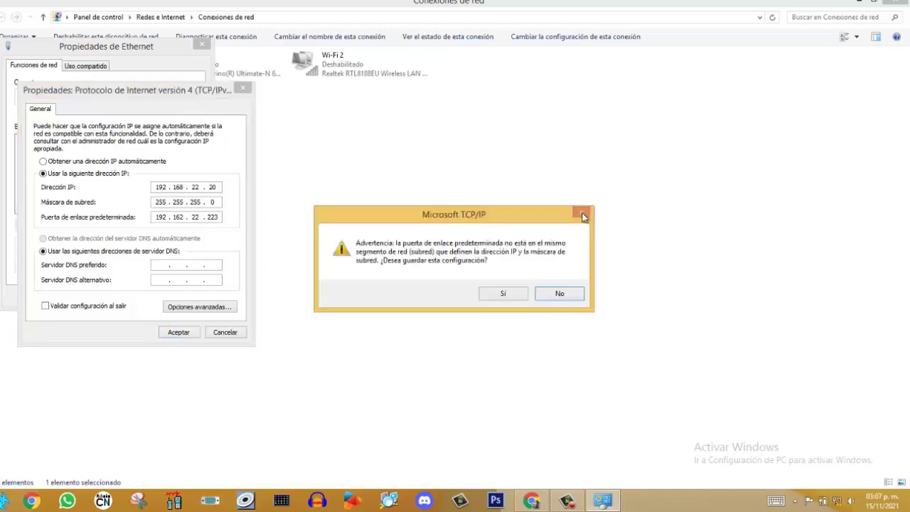
click(562, 294)
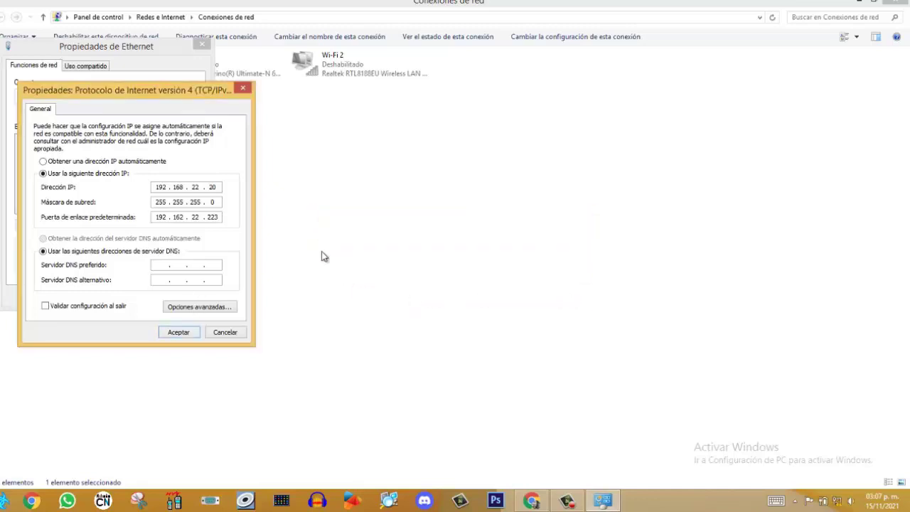
click(184, 218)
key(BackSpace)
text(8)
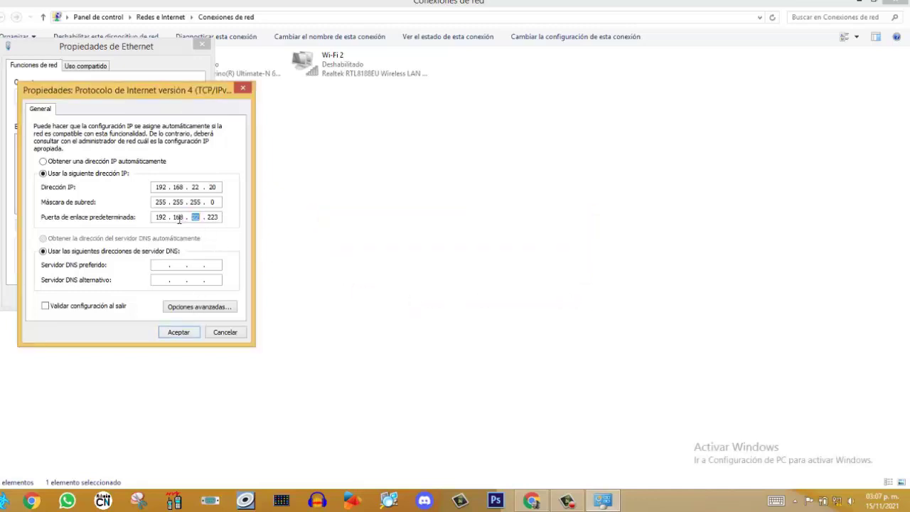
click(180, 332)
click(136, 298)
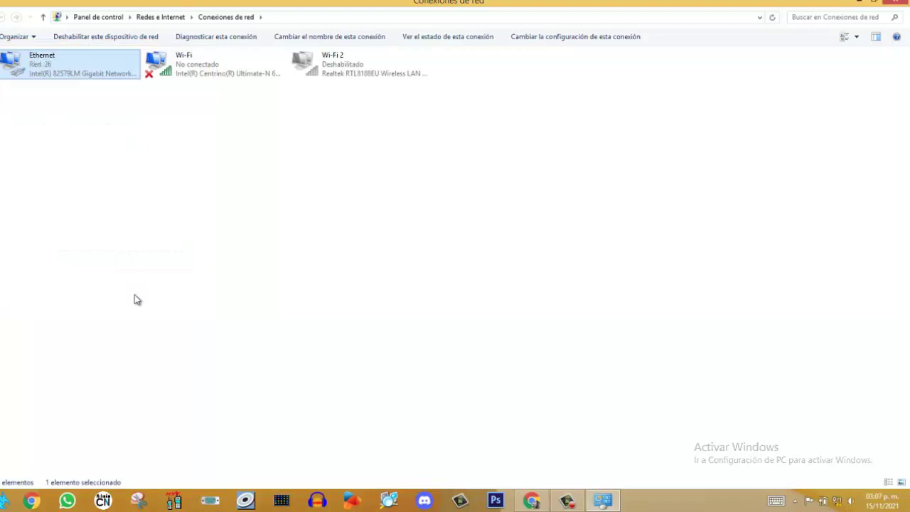
Log in to the access point at 192.168.22.223 with the admin credentials and save the password
click(534, 502)
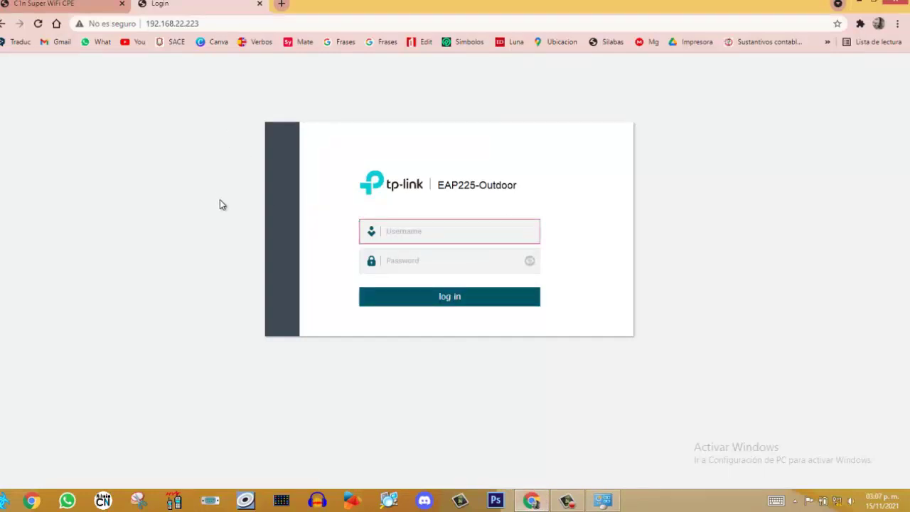
click(400, 232)
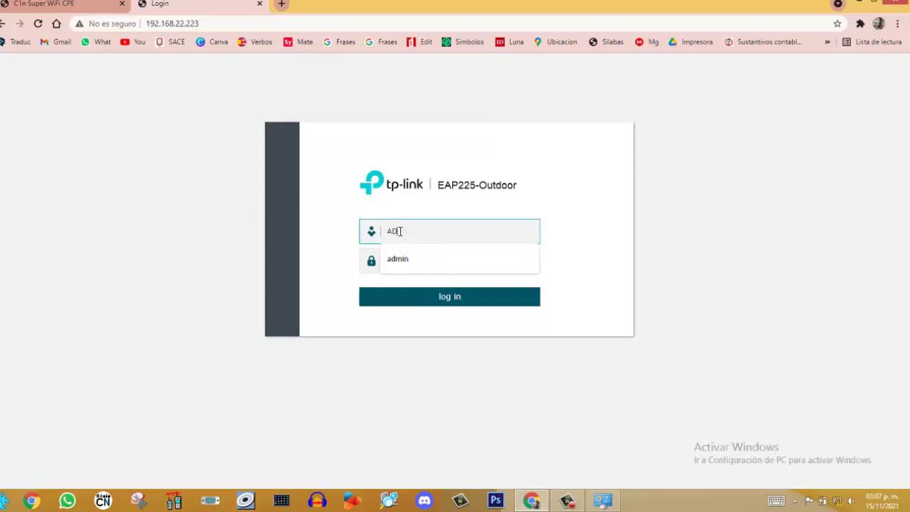
key(BackSpace)
key(BackSpace)
key(BackSpace)
key(BackSpace)
key(BackSpace)
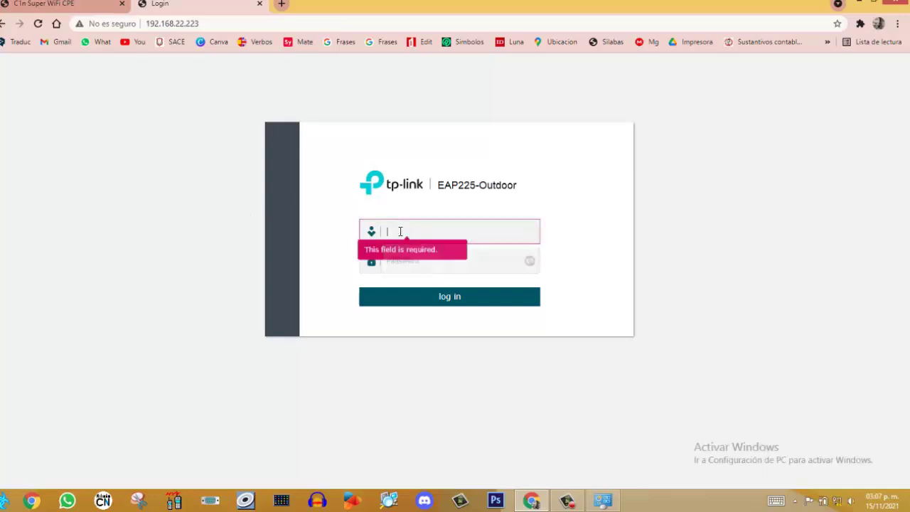
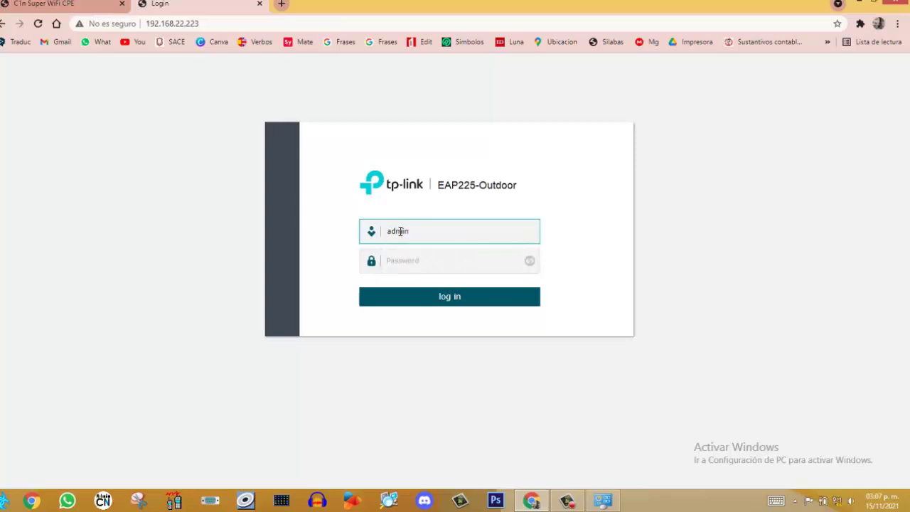
key(Tab)
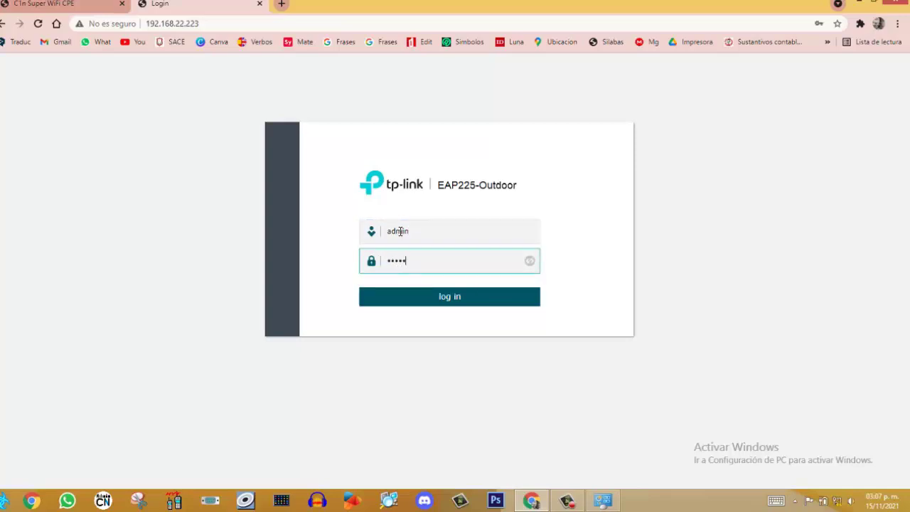
click(441, 304)
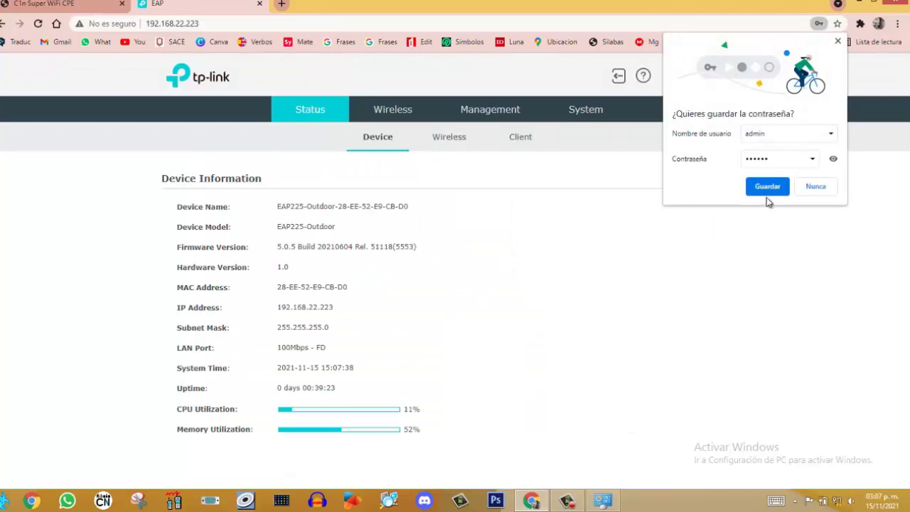
click(769, 190)
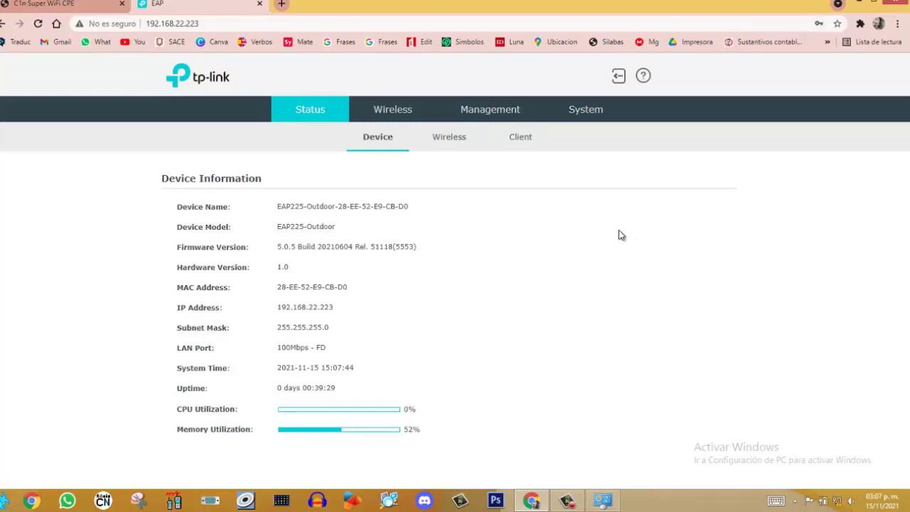
Review Status > Wireless showing both SSIDs open with zero clients
click(449, 149)
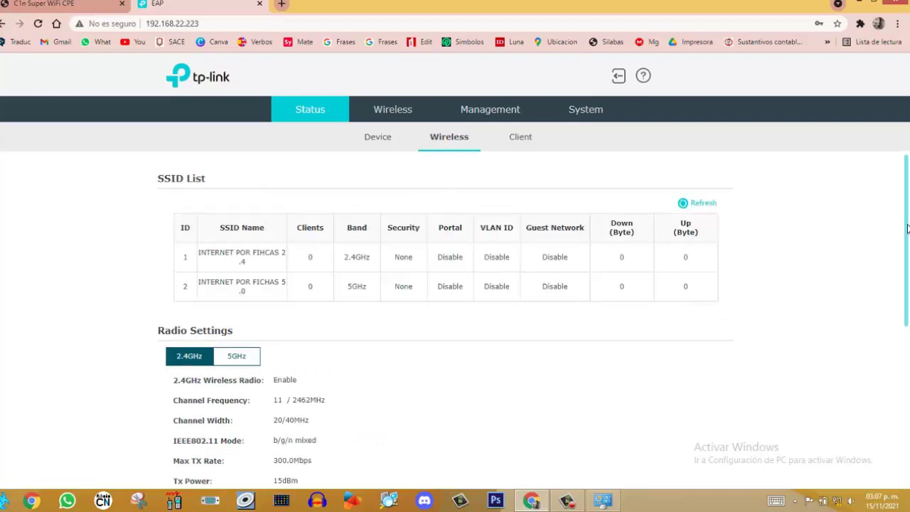
scroll(909, 231, down, 1)
scroll(909, 320, down, 4)
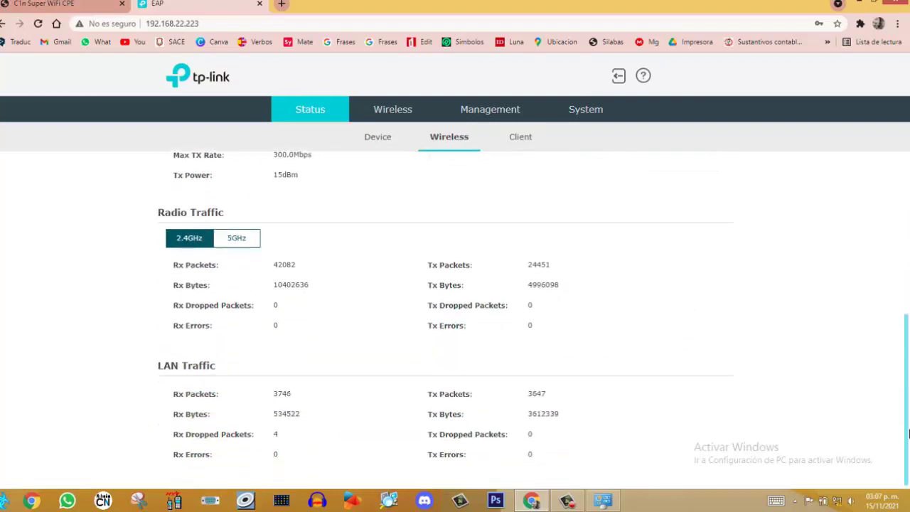
scroll(908, 437, up, 5)
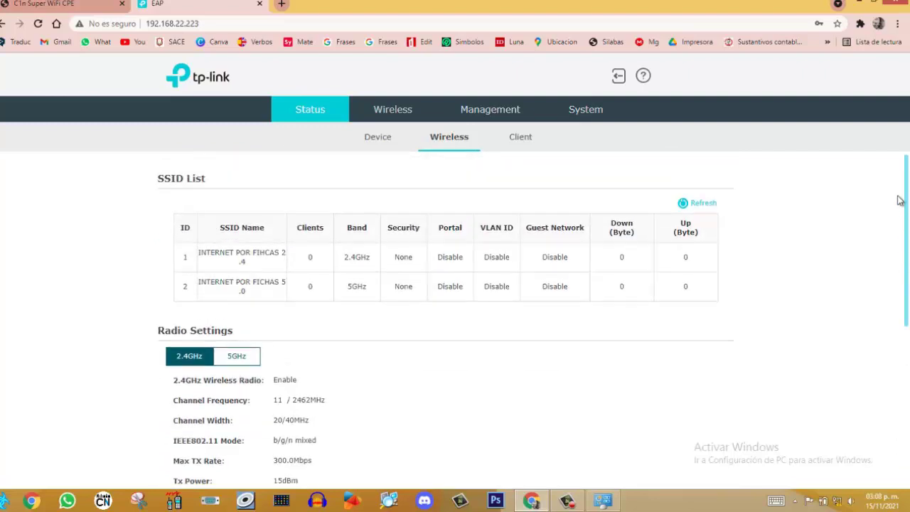
Look over the Wireless, Management network and System user account pages, then minimize Chrome
click(412, 116)
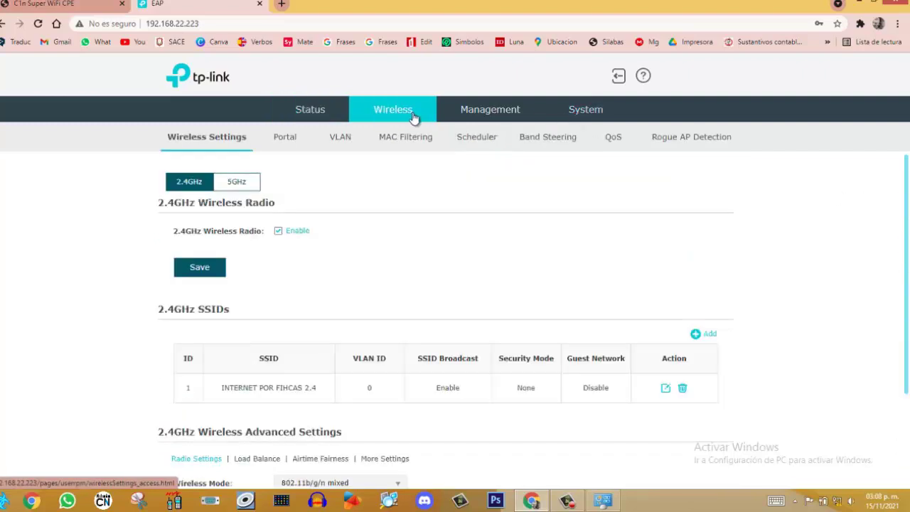
click(481, 114)
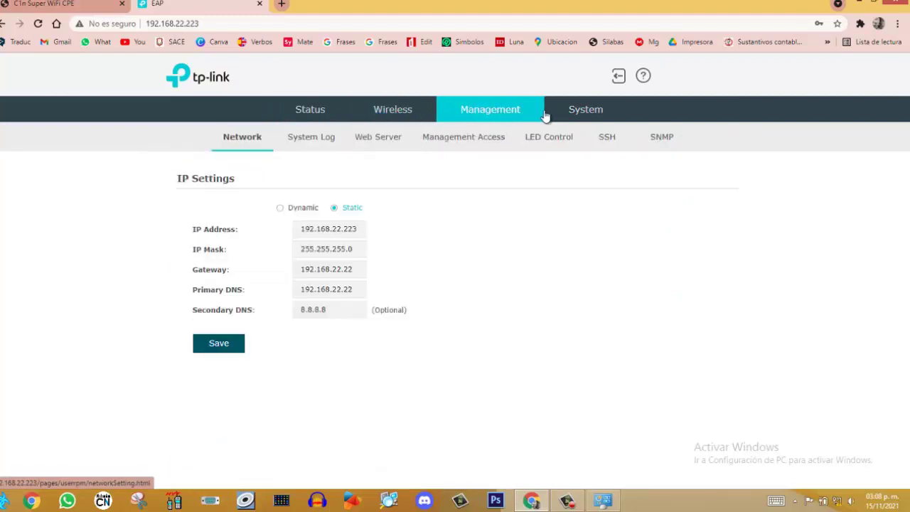
click(589, 112)
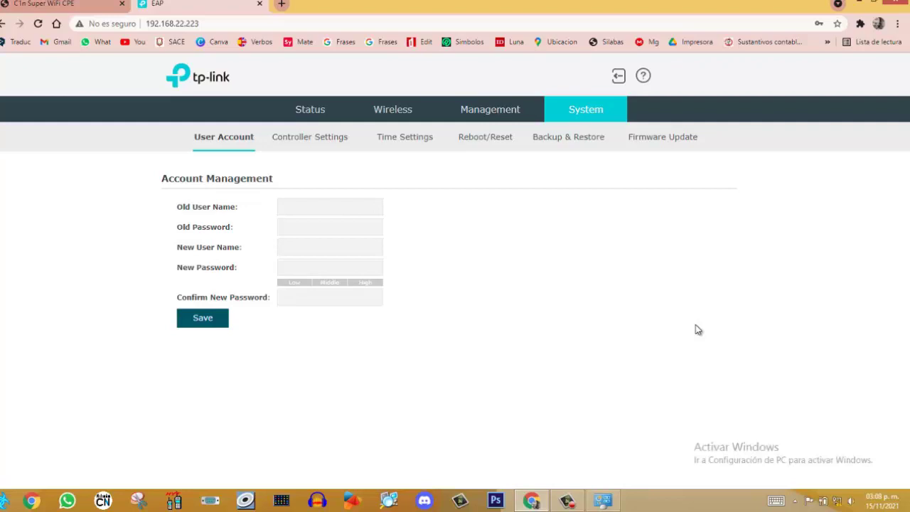
click(860, 6)
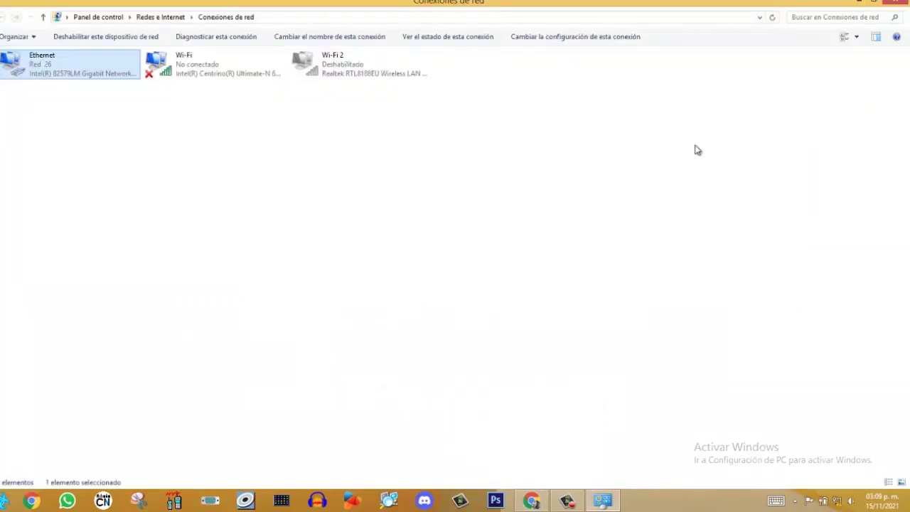
Disable the Ethernet adapter in Network Connections
right_click(75, 78)
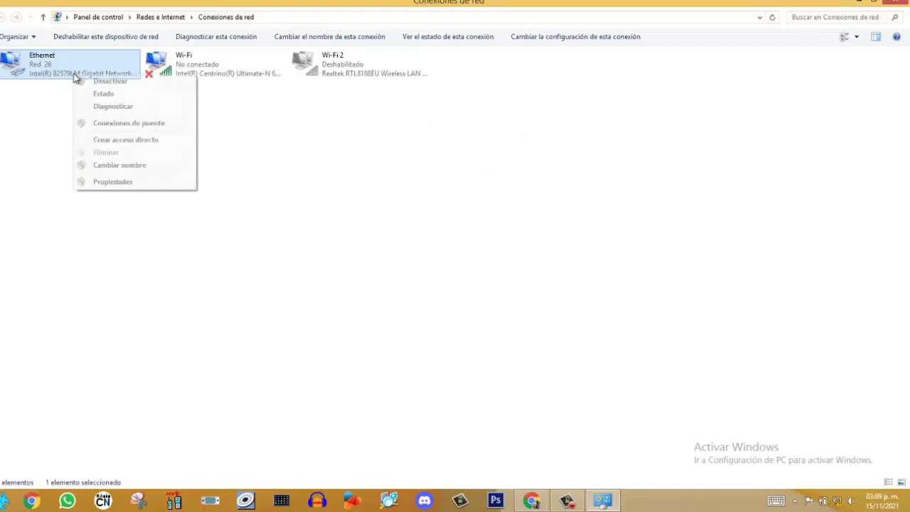
click(132, 183)
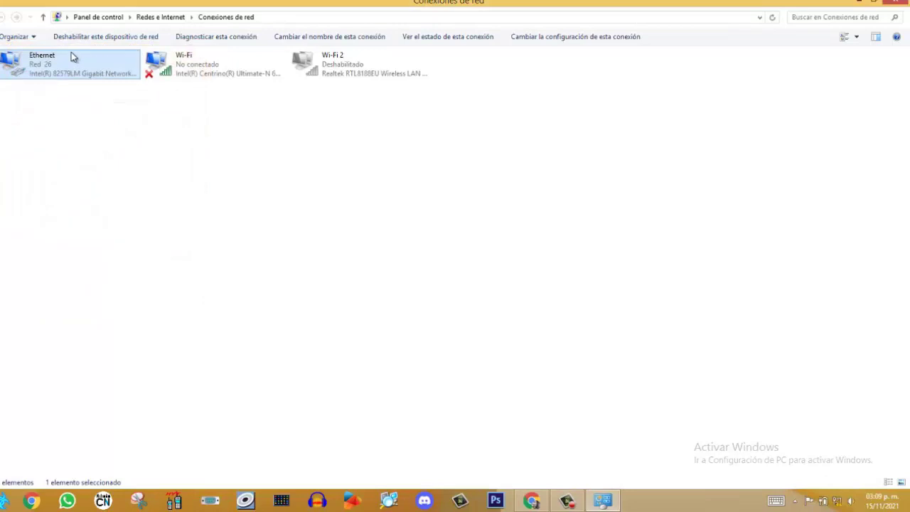
right_click(72, 53)
click(97, 63)
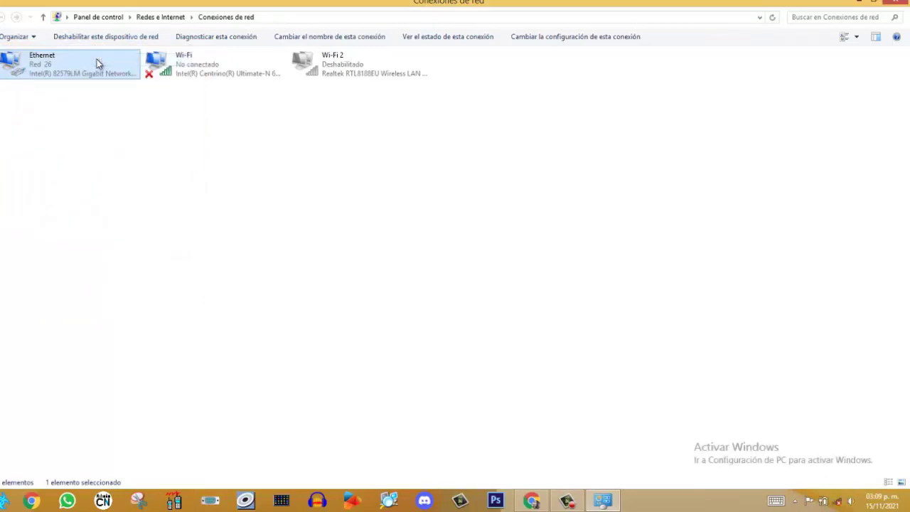
Enable the Wi-Fi 2 adapter and show the list of available wireless networks
right_click(326, 77)
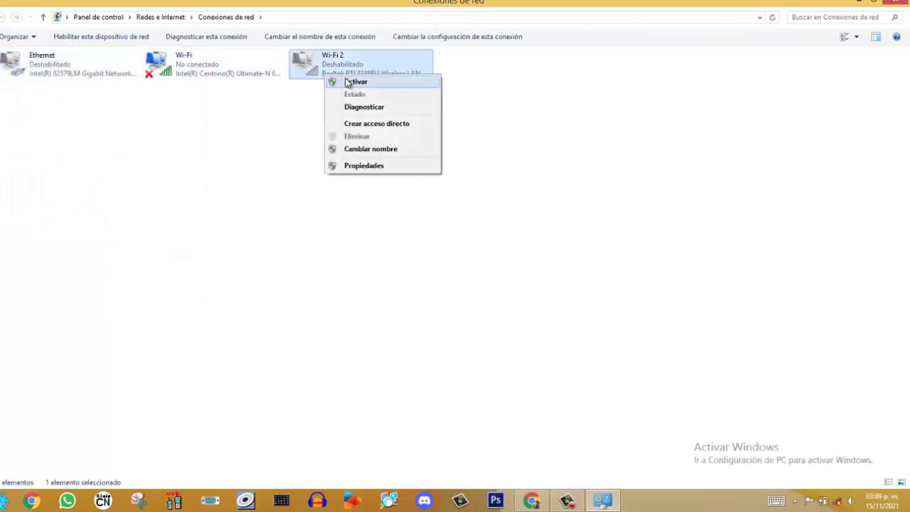
click(360, 83)
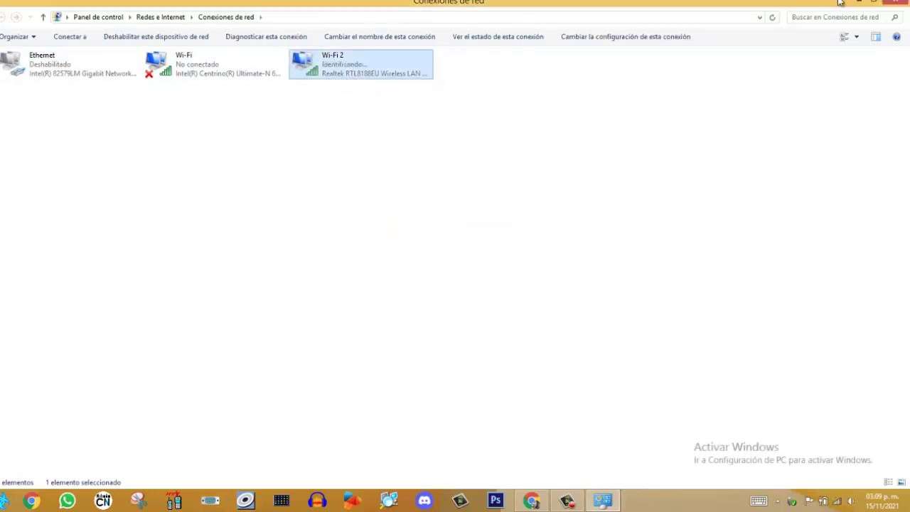
click(860, 2)
click(838, 503)
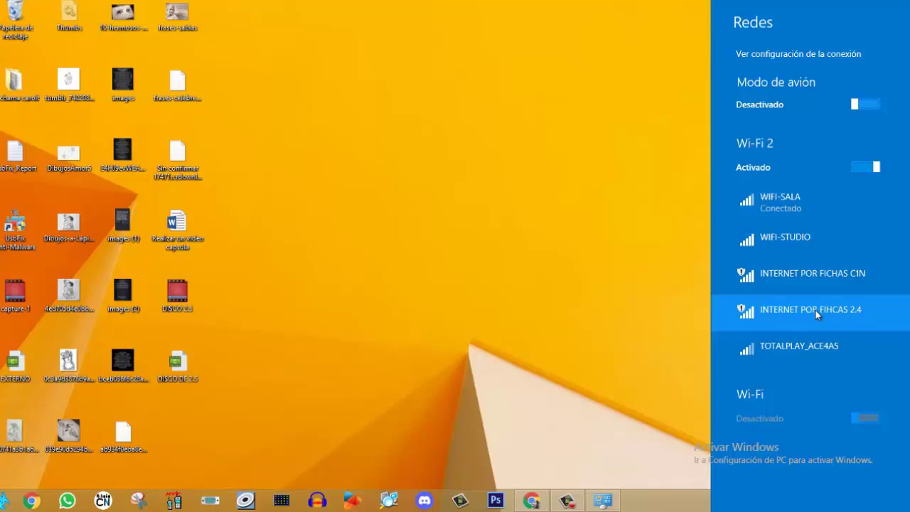
After confirming INTERNET POR FIHCAS 2.4 is listed among the networks, dismiss the networks panel
click(499, 344)
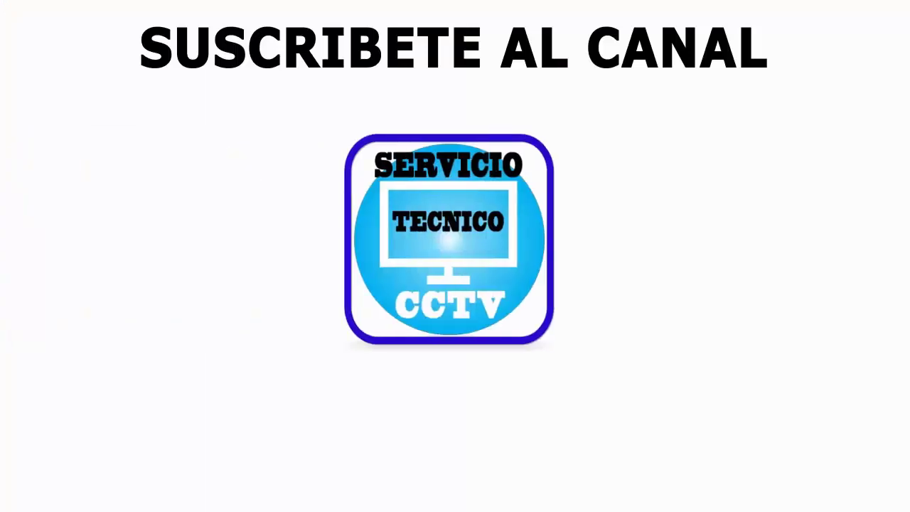